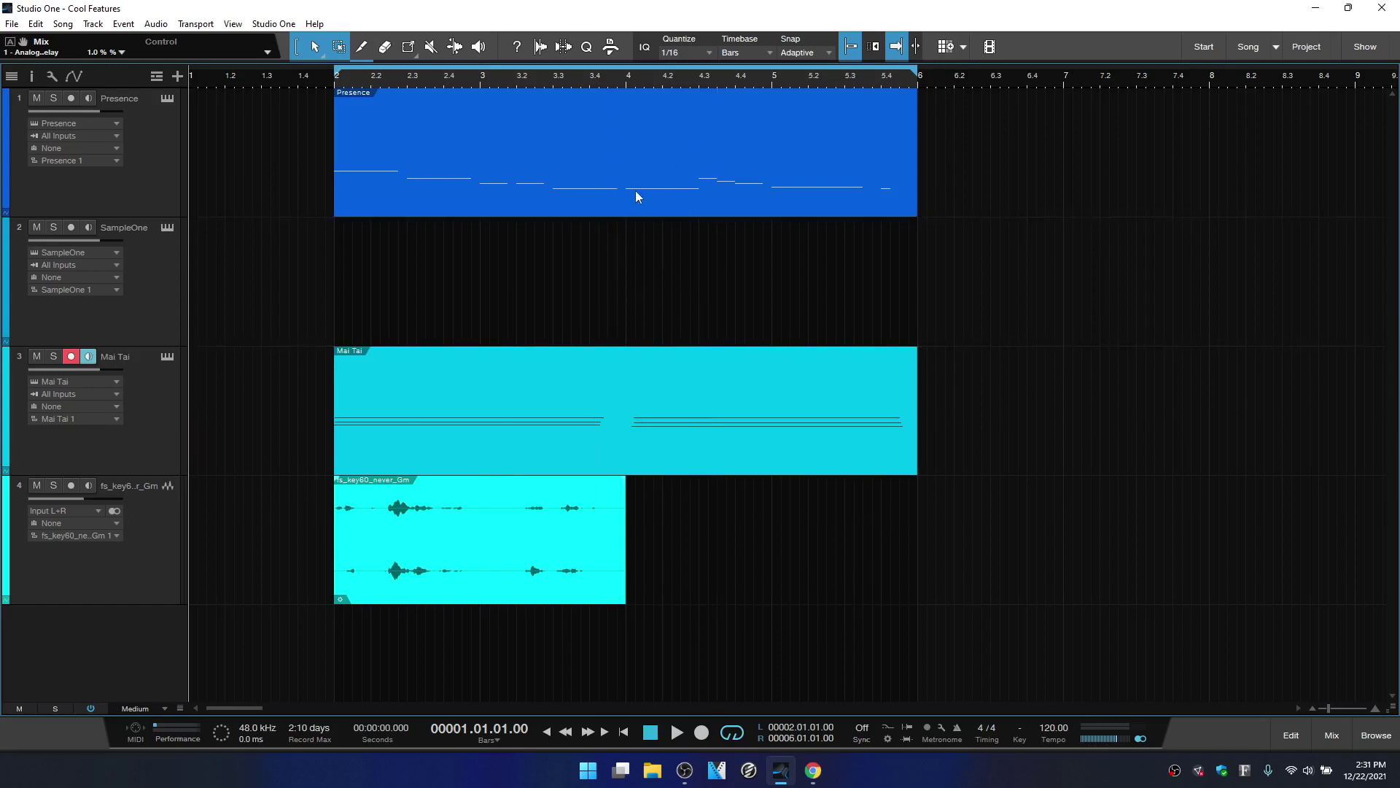
# - Select the Presence event and step the song position note by note from its start toward bar 4.3
pyautogui.click(429, 199)
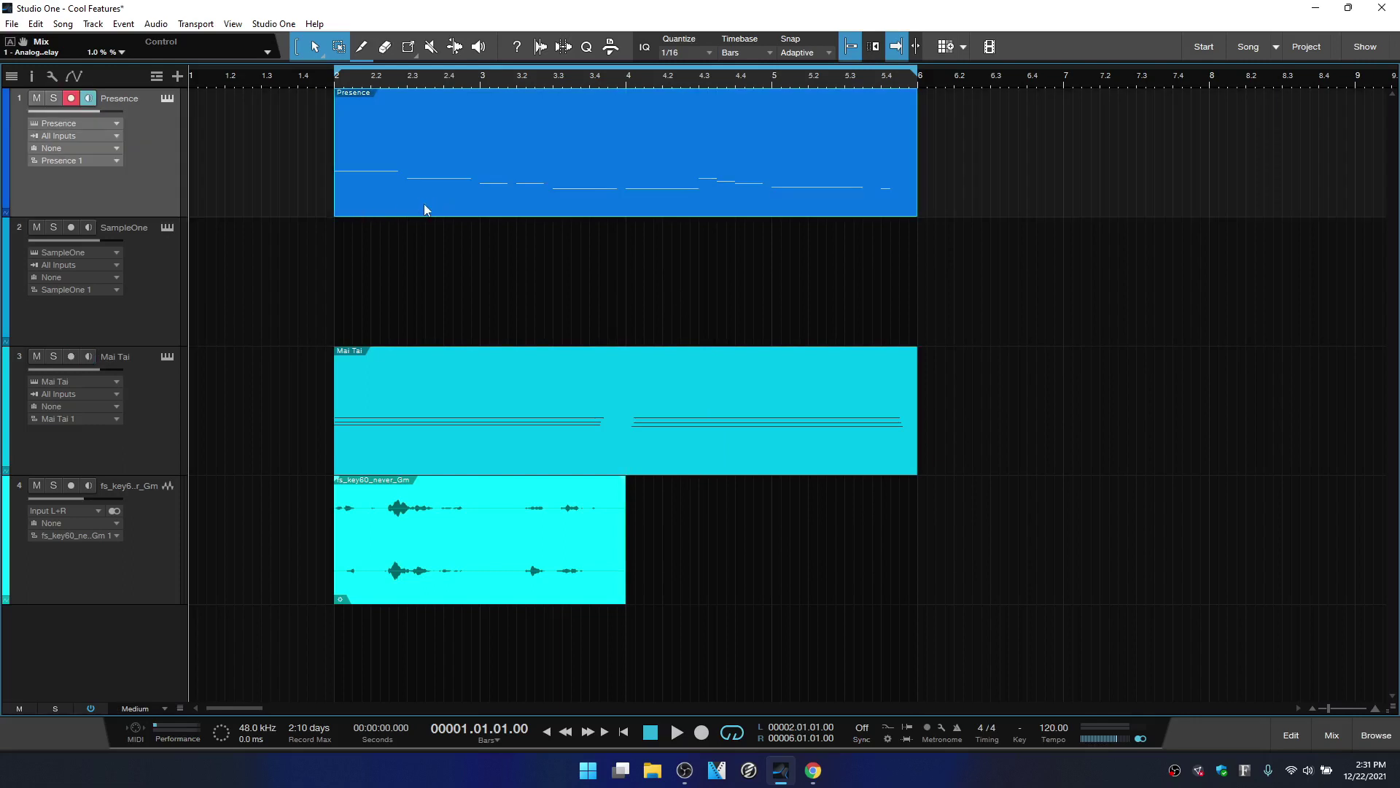
pyautogui.press('l')
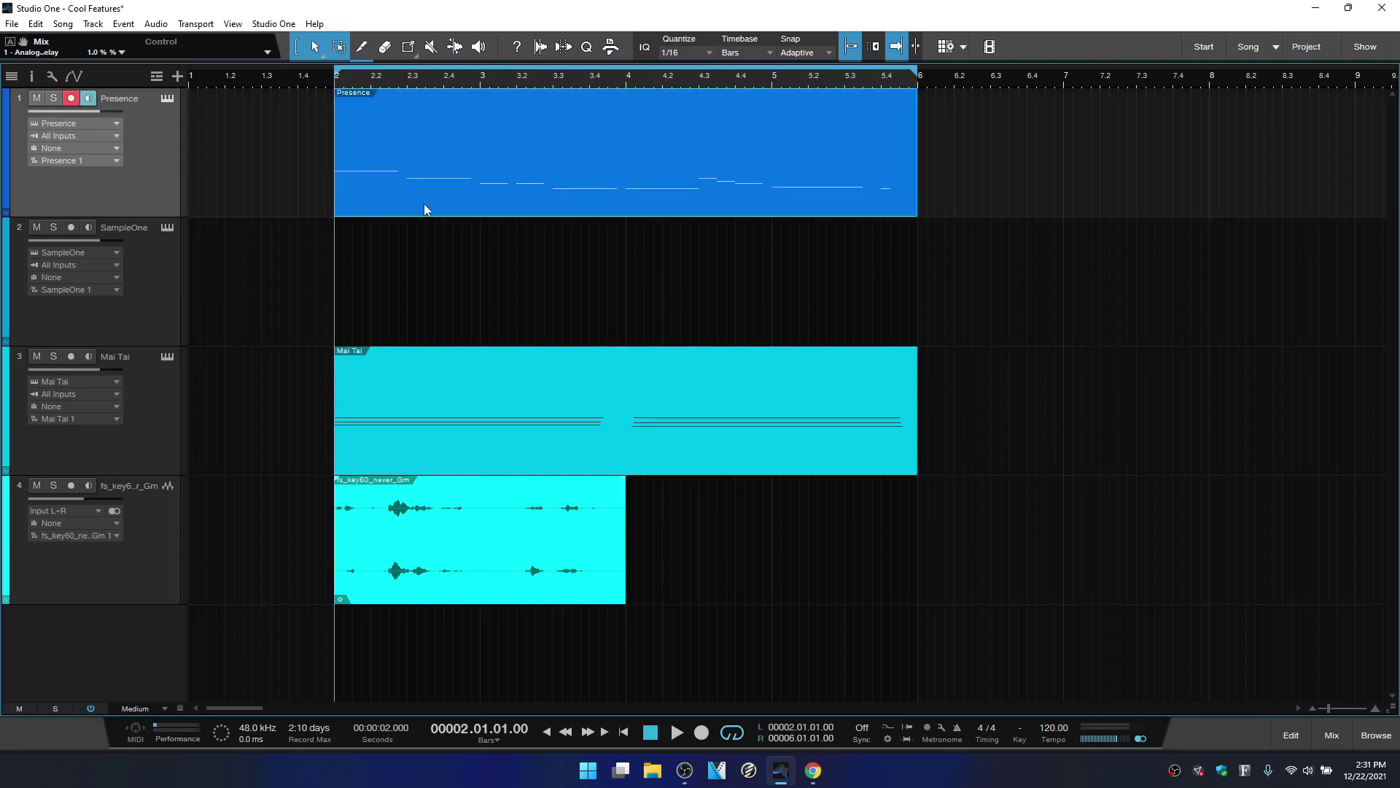
pyautogui.press('Tab')
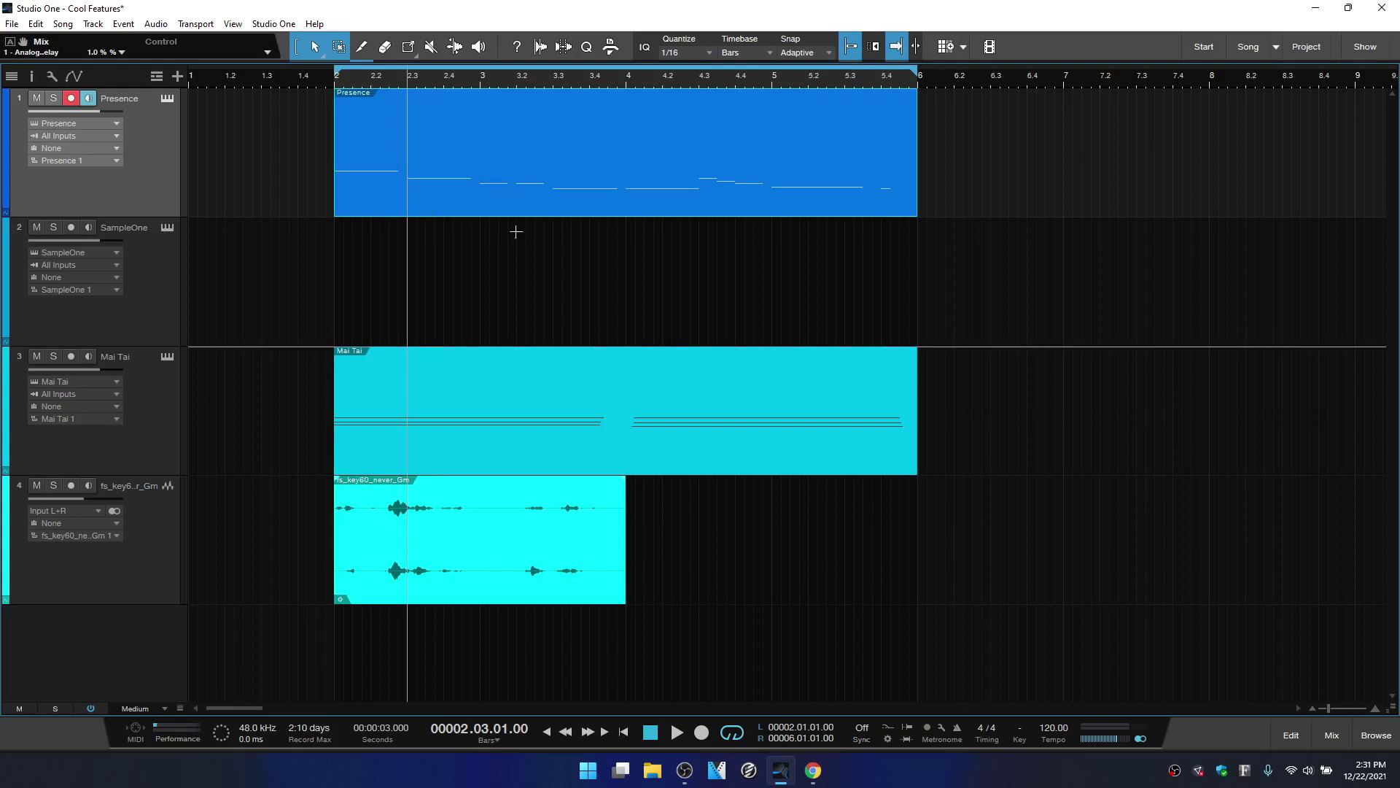
pyautogui.press('Tab')
pyautogui.press('Tab')
pyautogui.press('Tab')
pyautogui.press('Tab')
pyautogui.press('Tab')
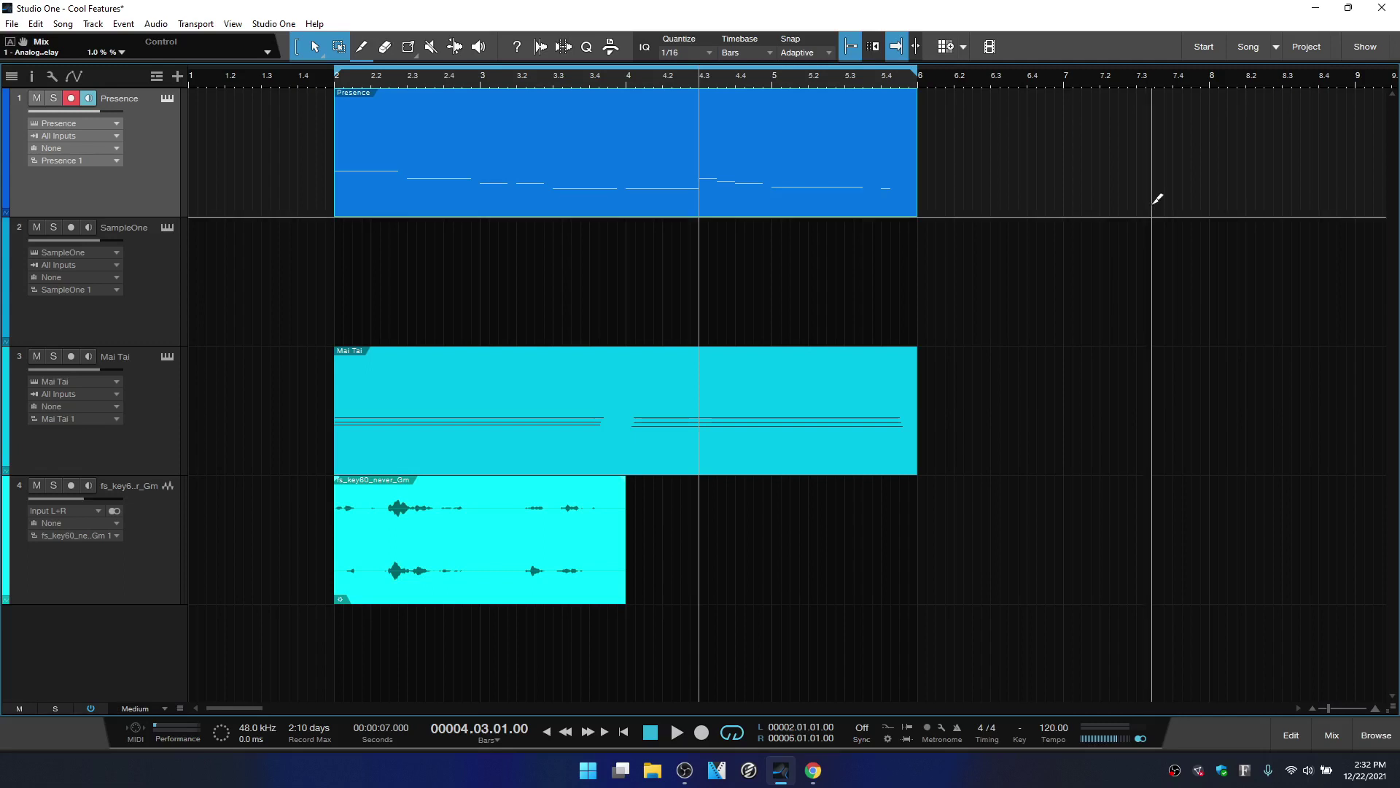
# - Split the Presence event at bar 4.3 with Alt+X, then reselect the event
pyautogui.hotkey('alt', 'x')
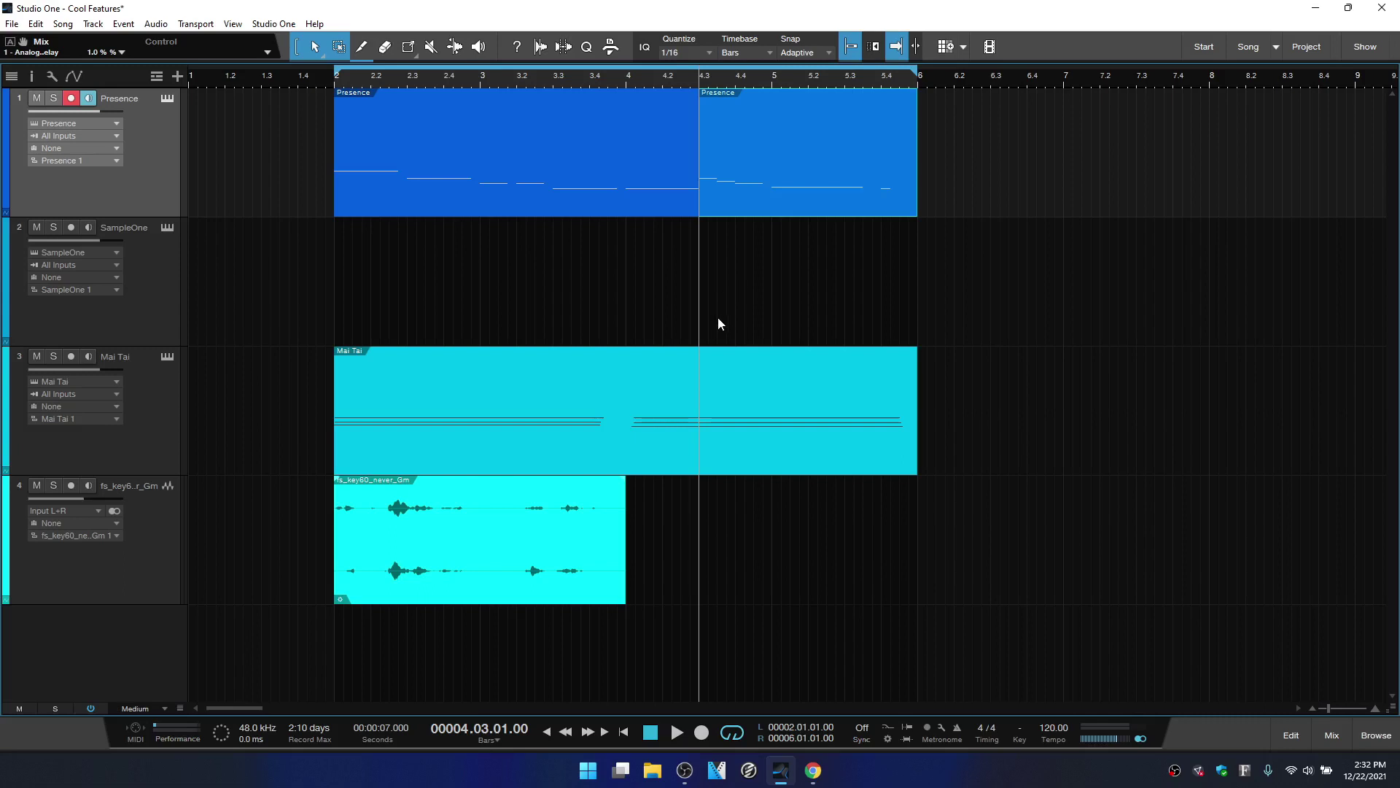
pyautogui.click(554, 197)
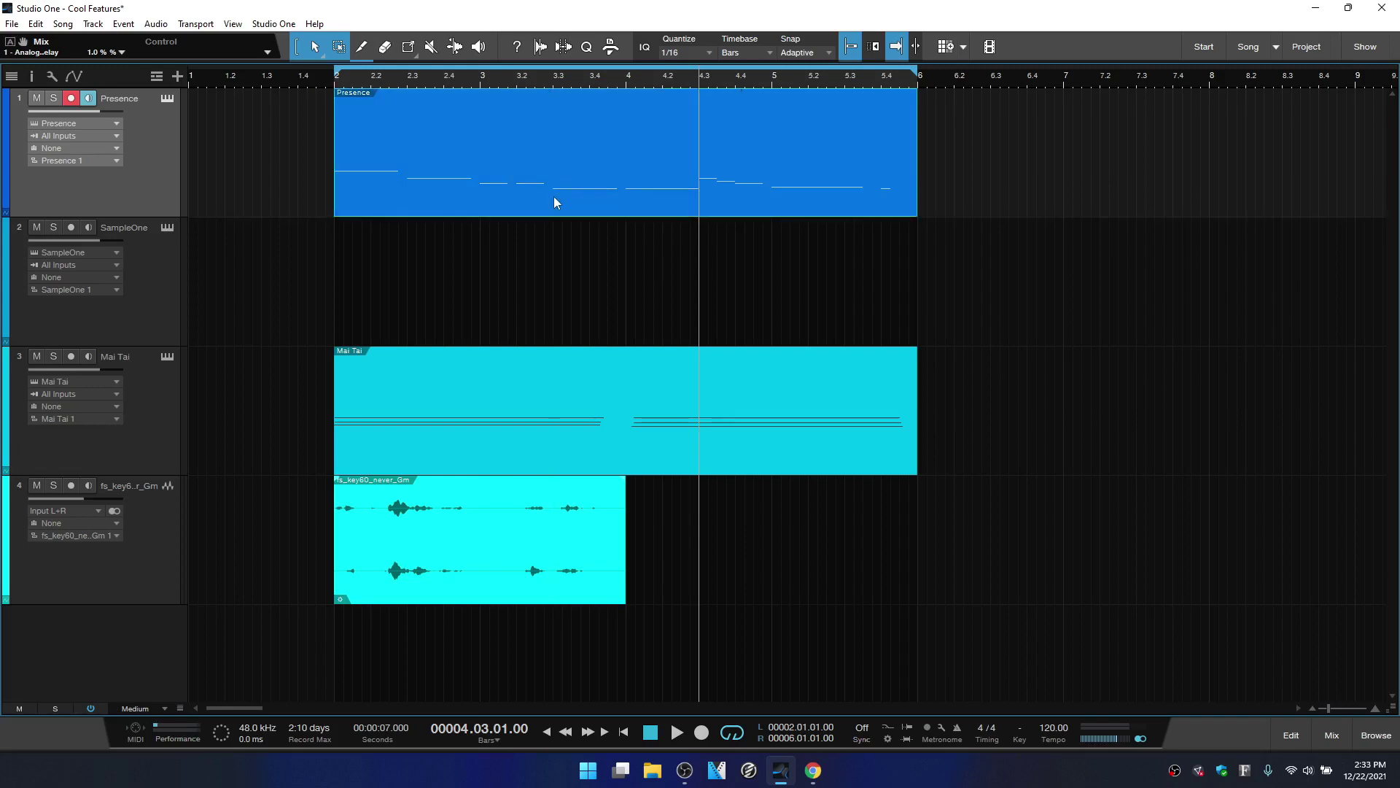
pyautogui.click(288, 189)
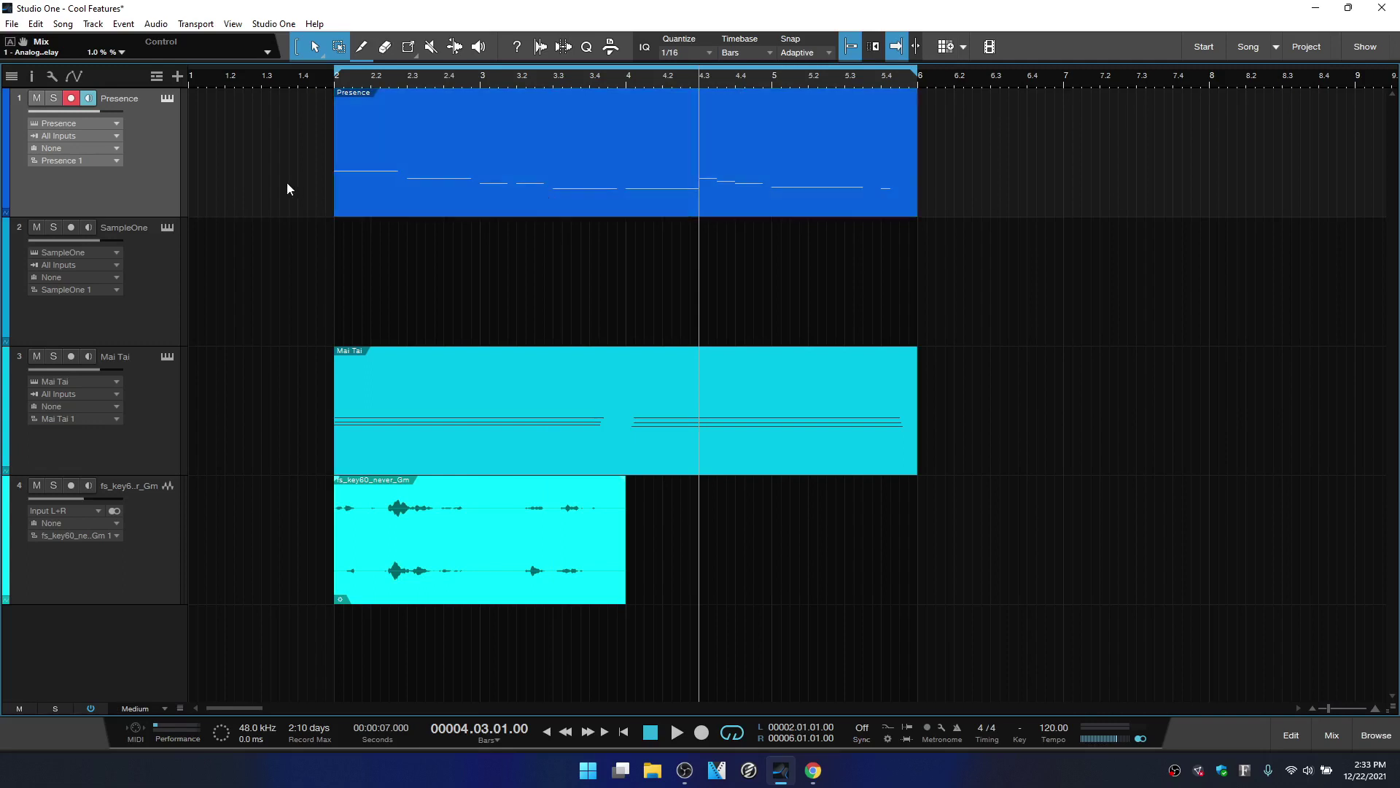
pyautogui.click(623, 210)
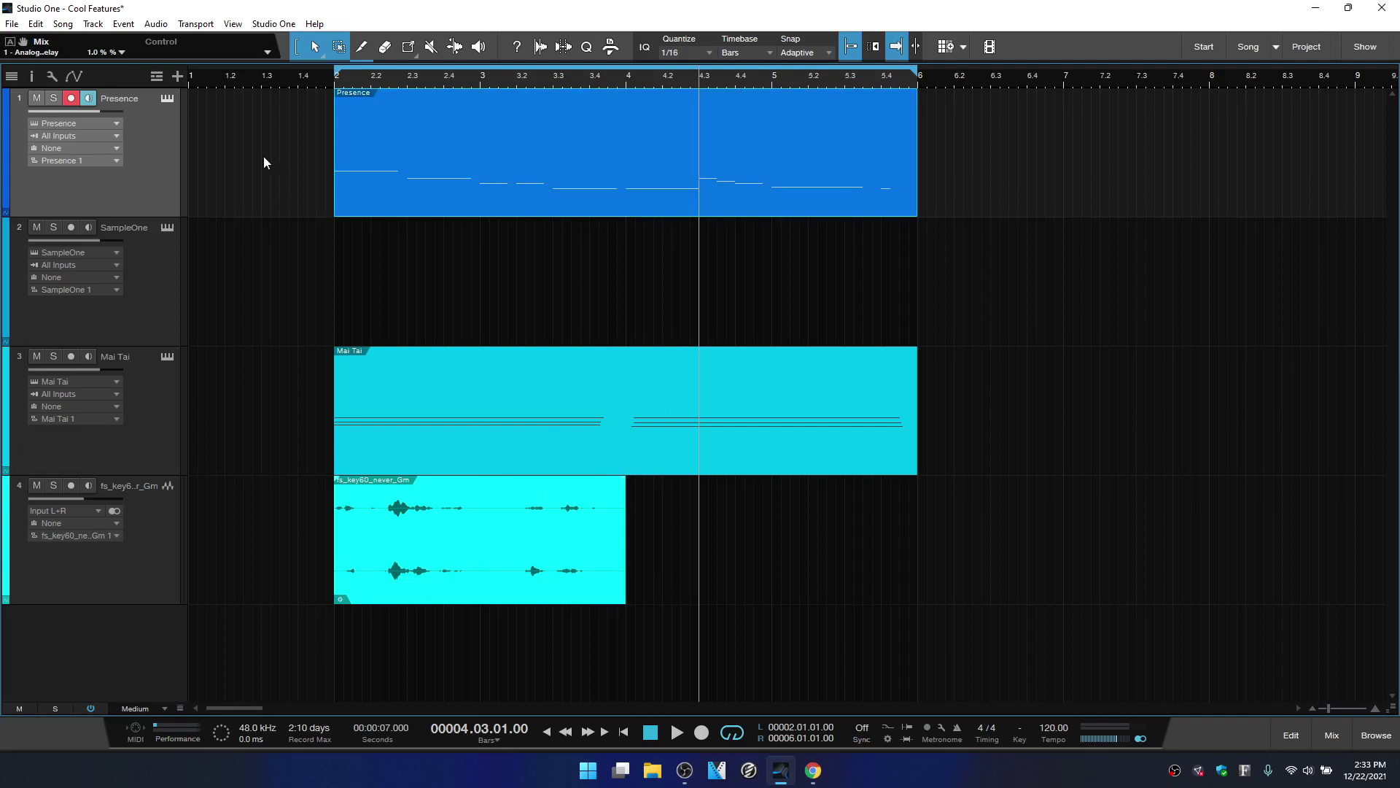
# - Find and select the Split at Cursor command in Keyboard Shortcuts by searching 'split'
pyautogui.click(271, 23)
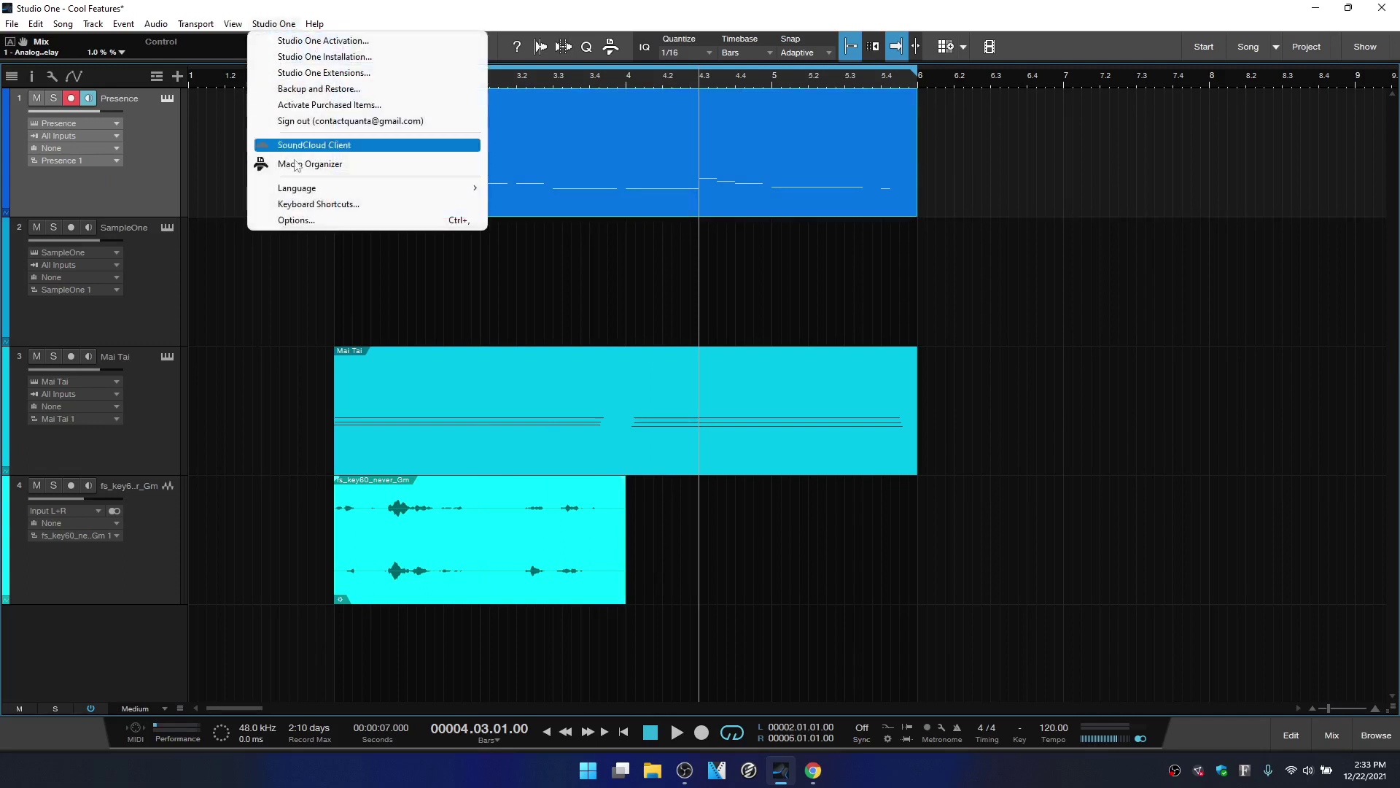
pyautogui.click(303, 204)
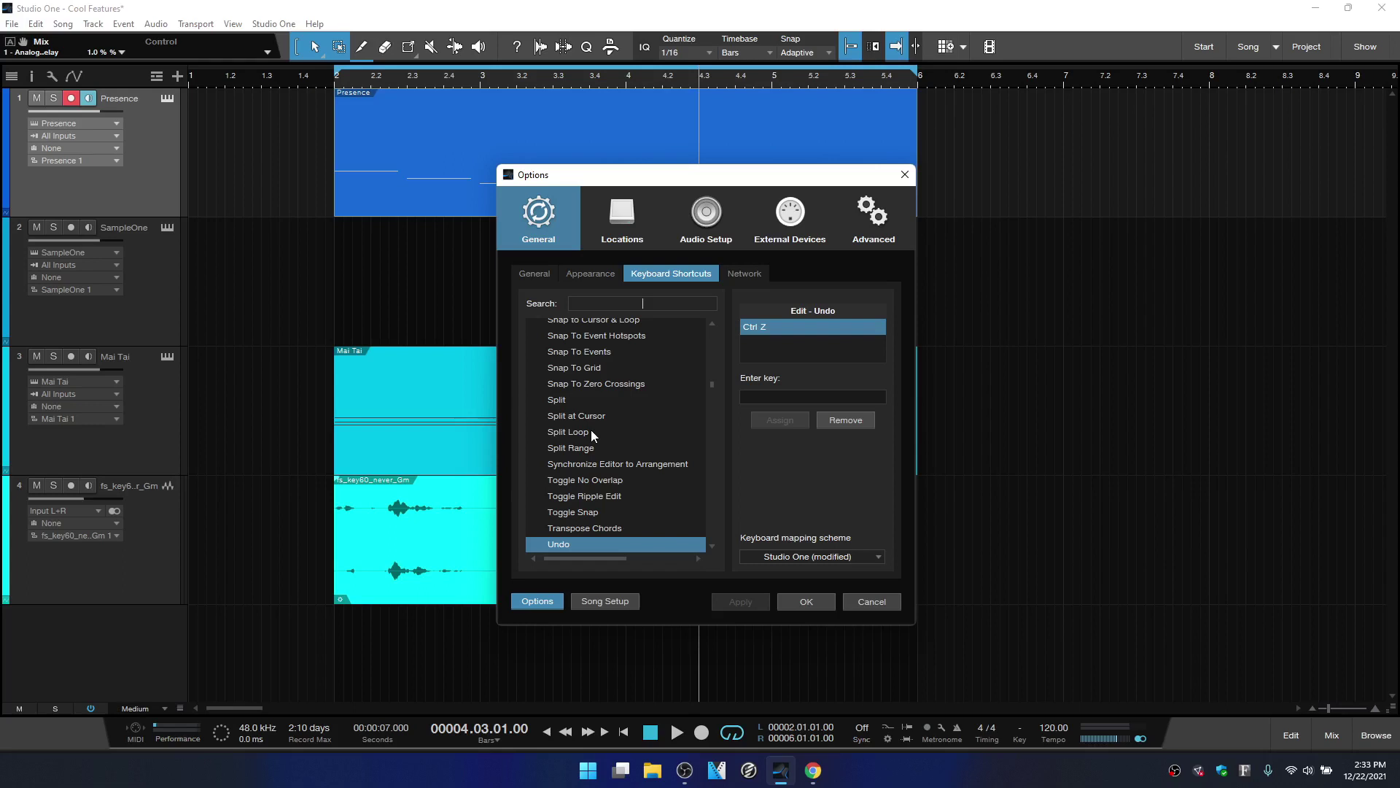
pyautogui.write('split')
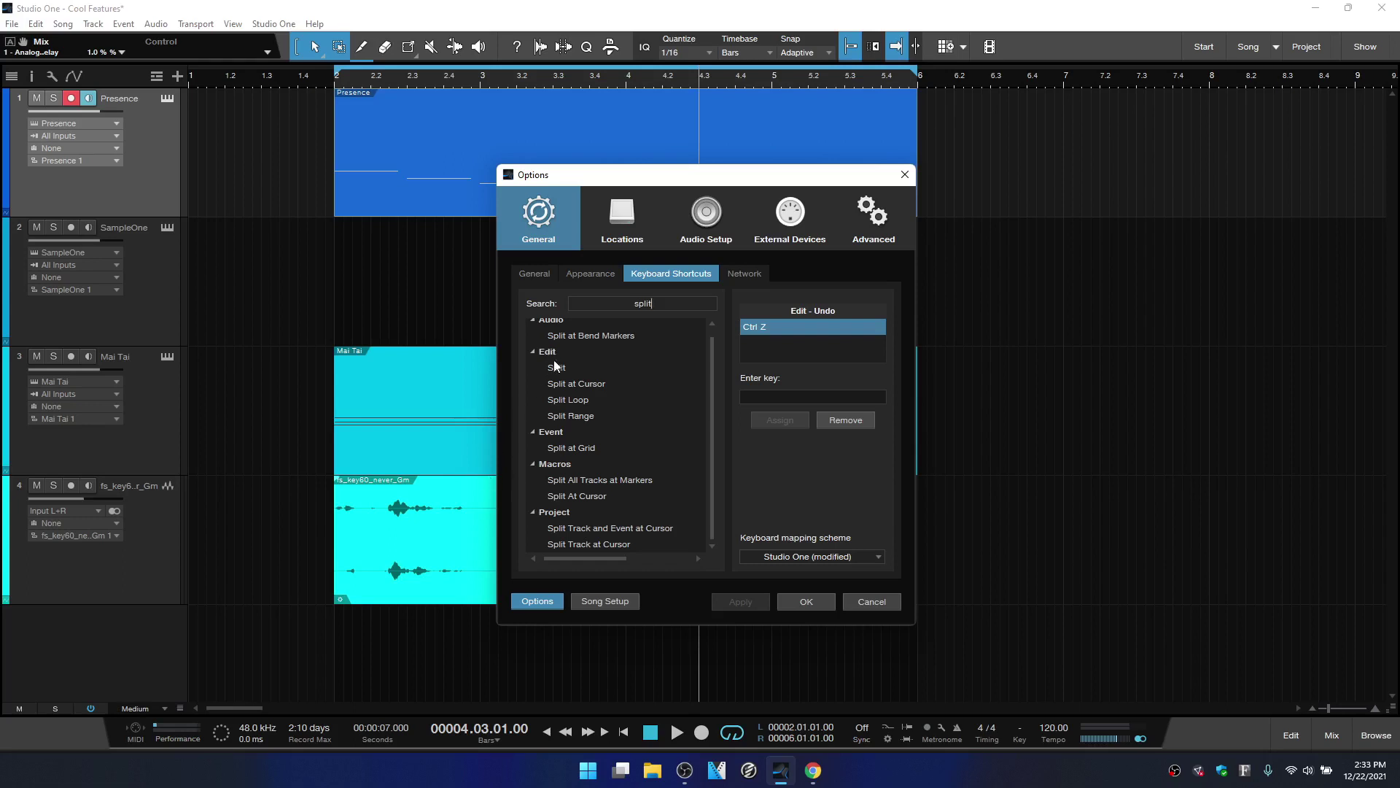
pyautogui.click(580, 384)
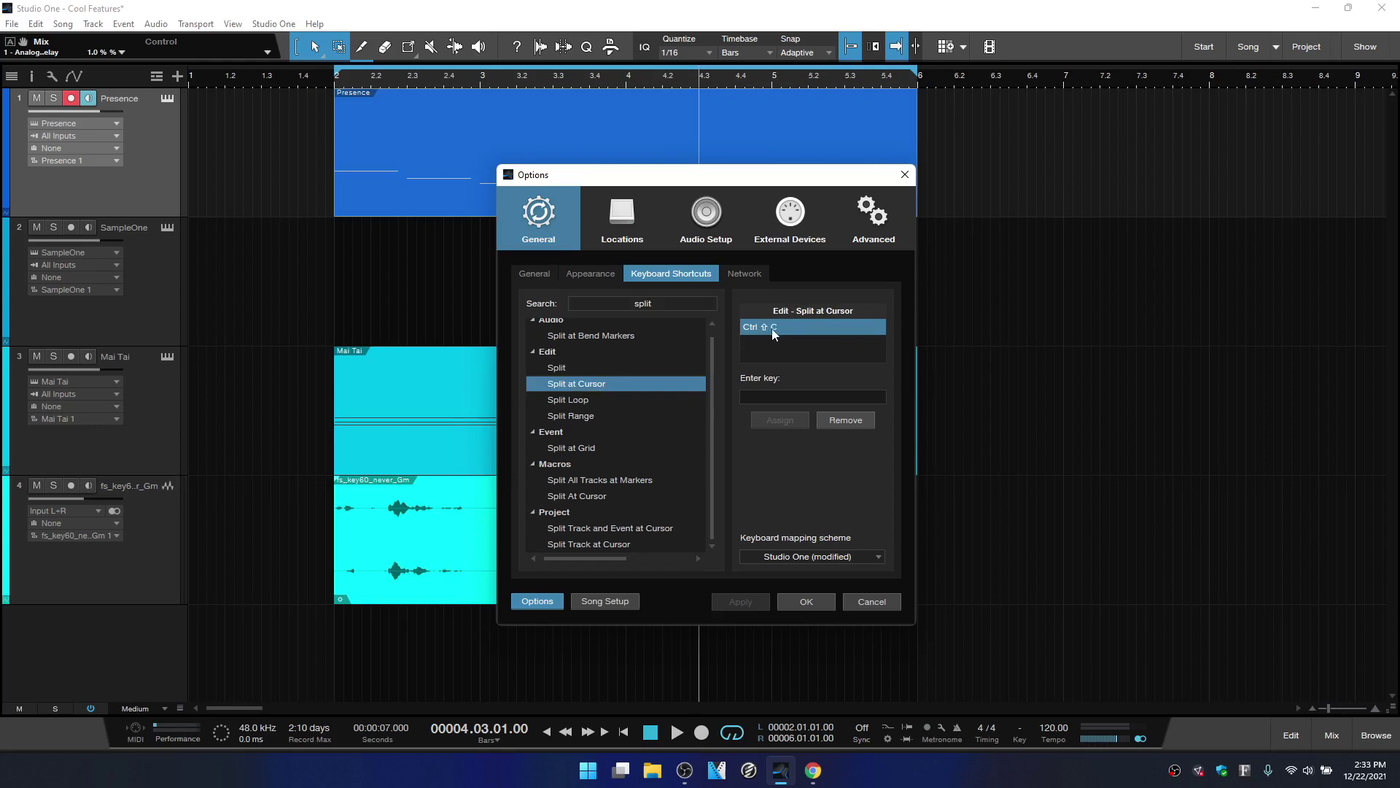
# - Replace Split at Cursor's shortcut with Ctrl+Shift+C
pyautogui.click(845, 421)
pyautogui.click(795, 397)
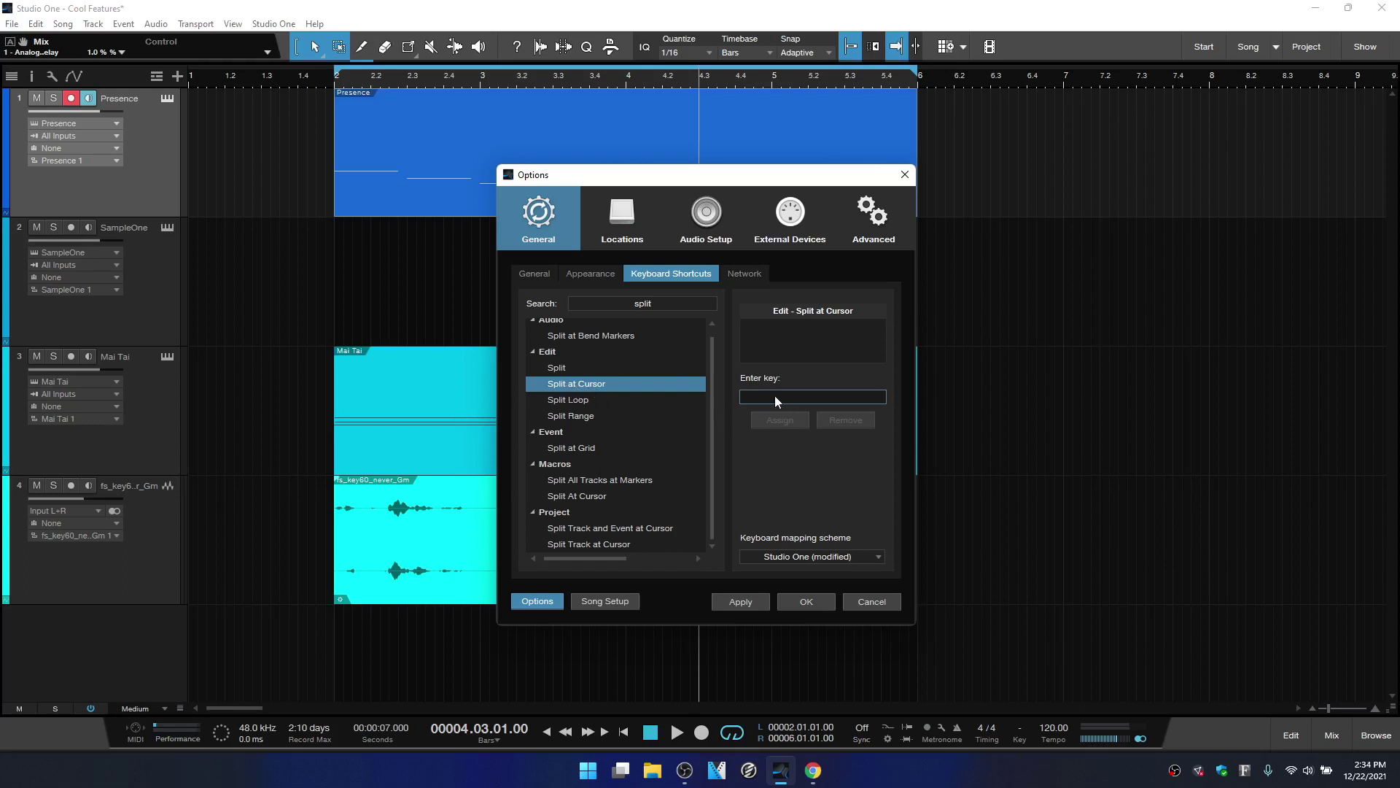
pyautogui.hotkey('ctrl', 'shift', 'c')
pyautogui.click(776, 422)
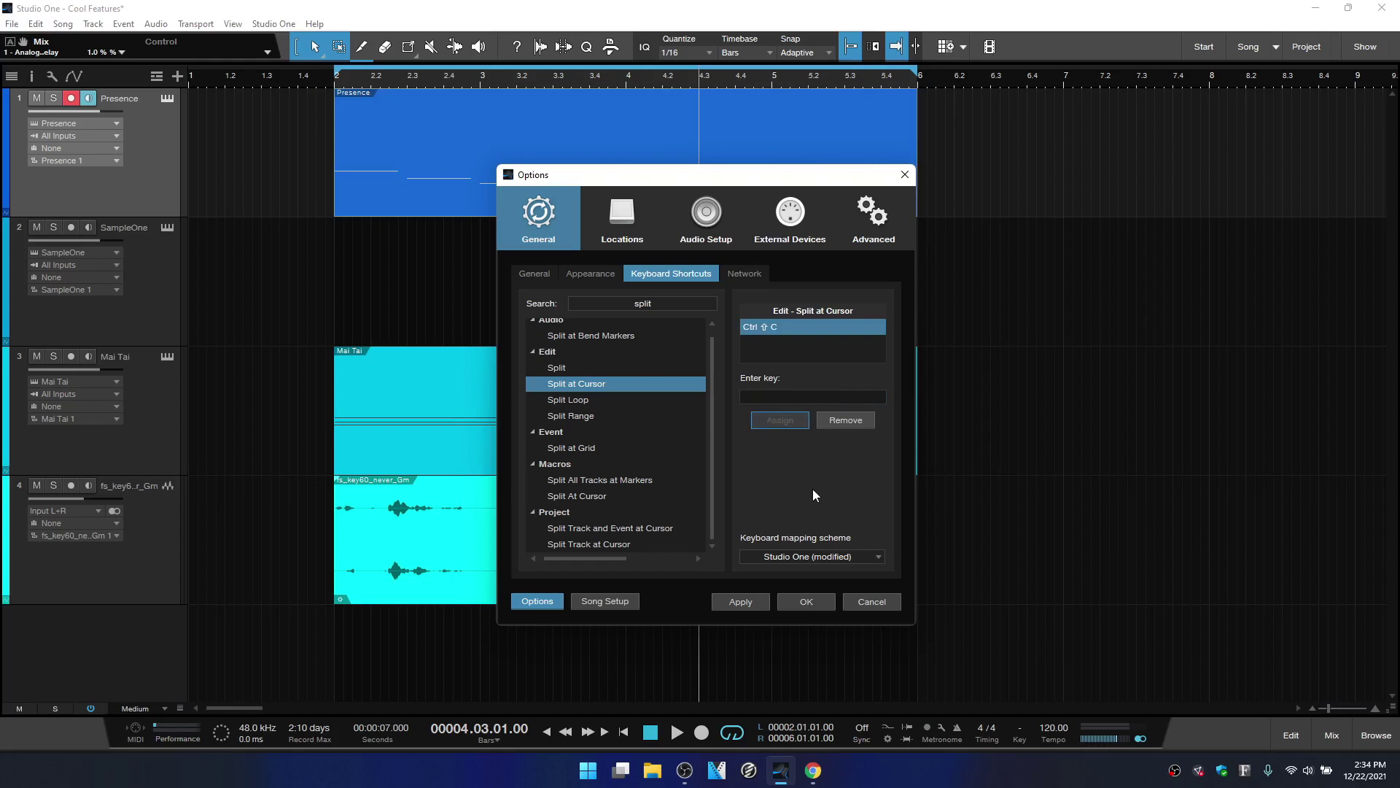
# - Remove the Split at Cursor shortcut again and apply the change
pyautogui.click(837, 421)
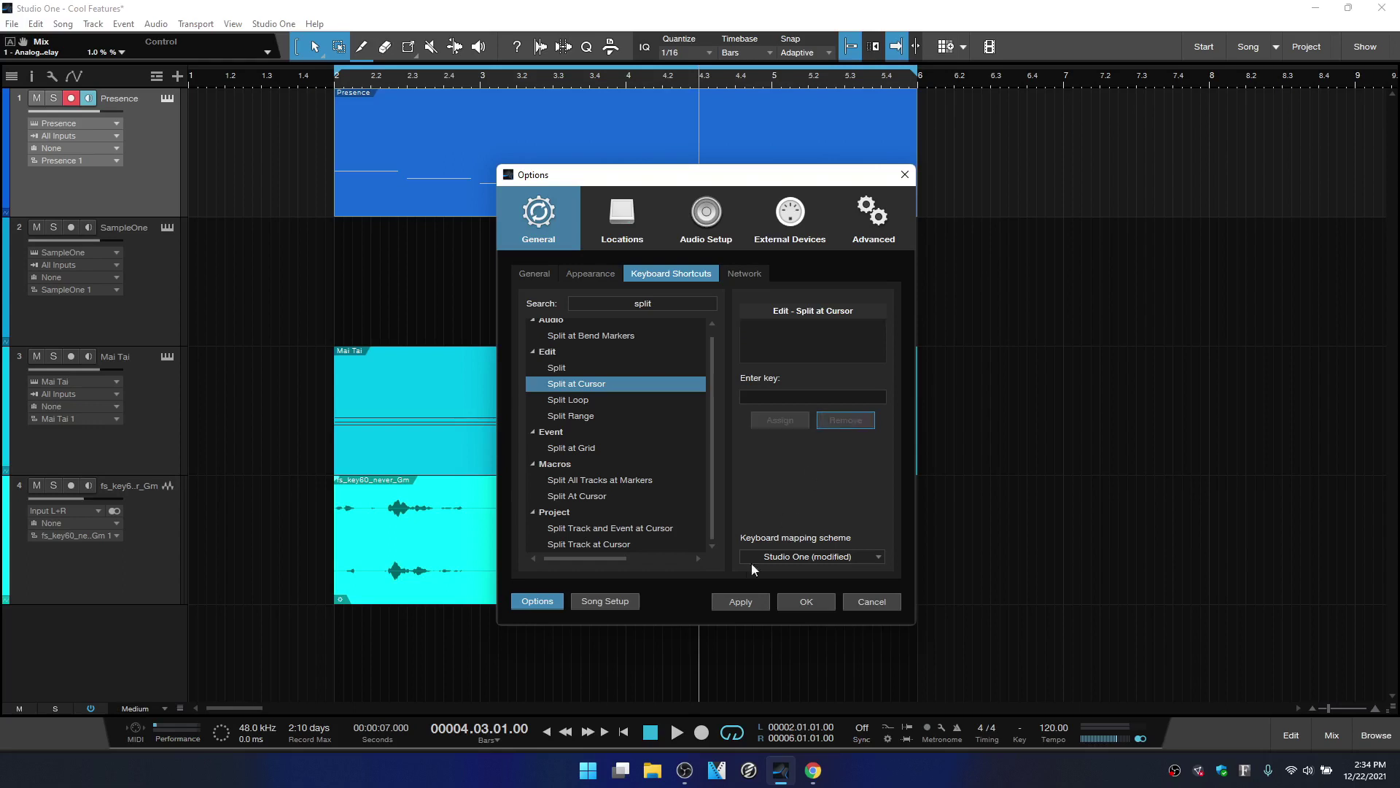
pyautogui.click(736, 601)
pyautogui.click(805, 602)
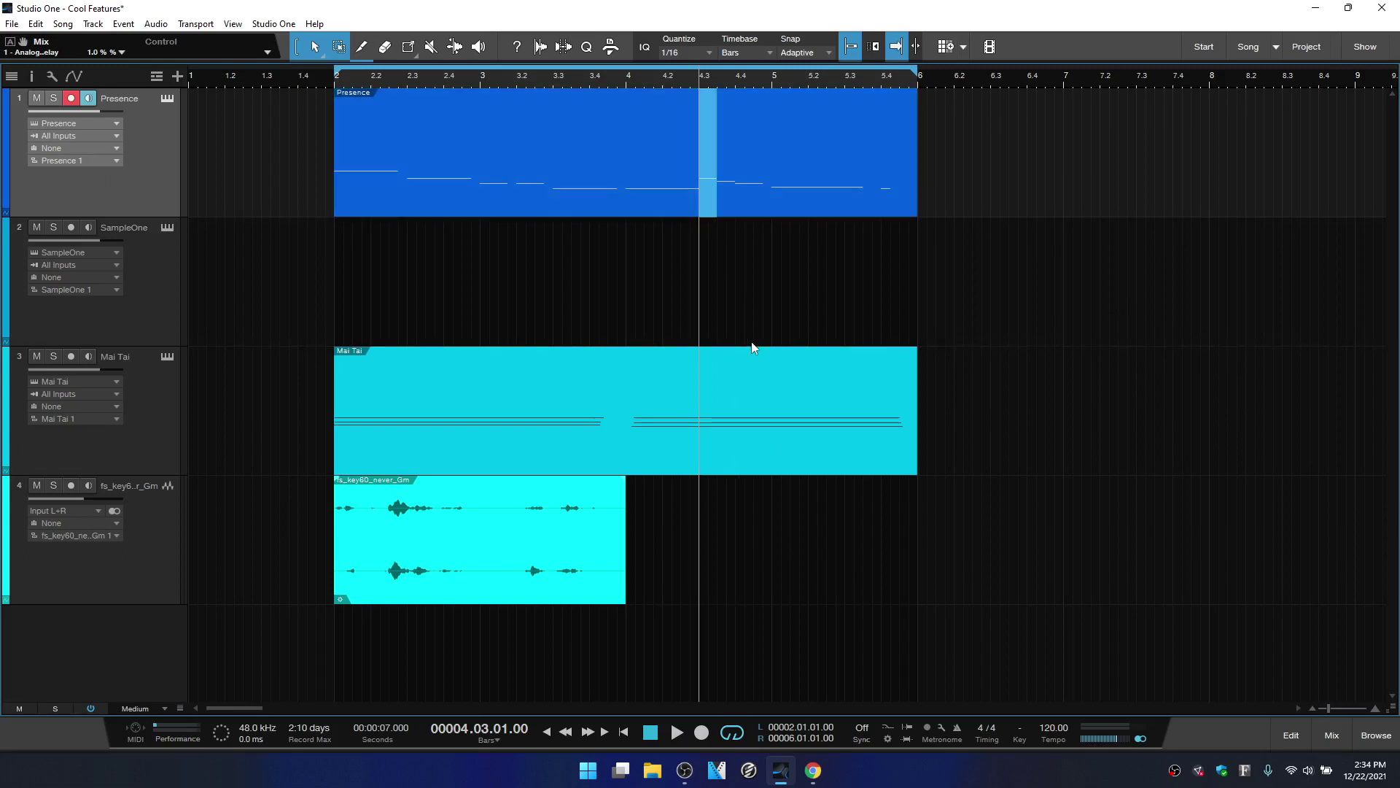
# - Extend the range to bar 5.4, drag it onto a new track, then undo the move
pyautogui.hotkey('shift', 'Right')
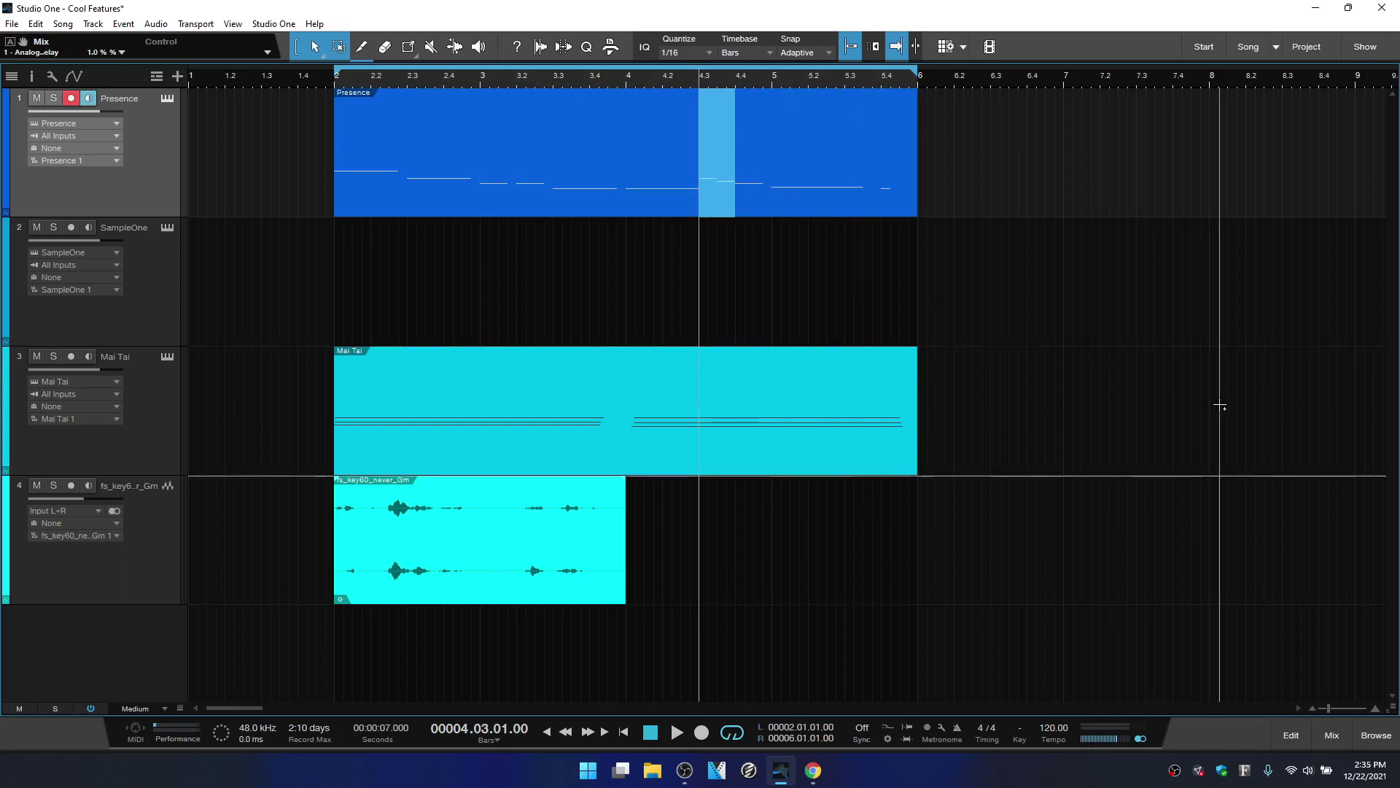
pyautogui.hotkey('shift', 'Right')
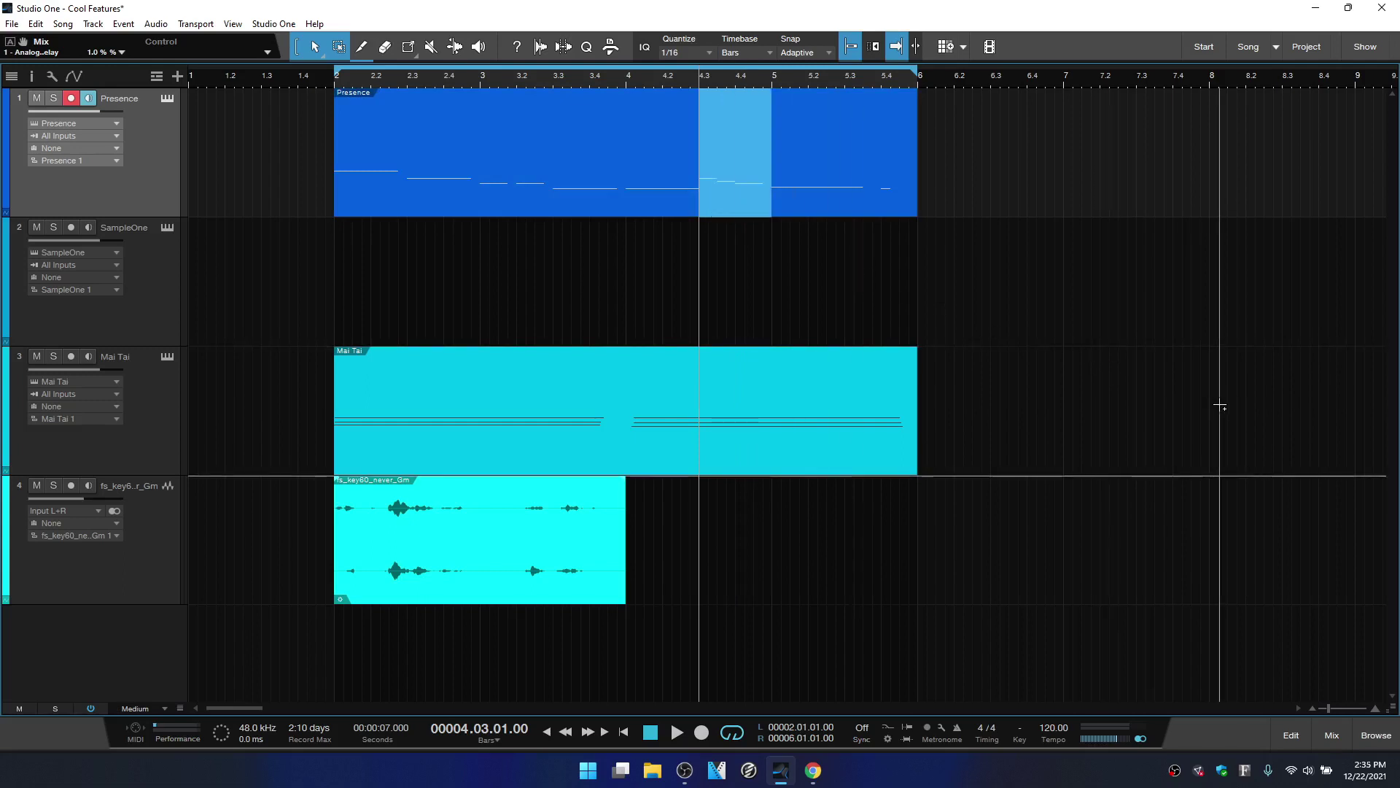
pyautogui.hotkey('shift', 'Right')
pyautogui.hotkey('shift', 'Right')
pyautogui.hotkey('shift', 'Right')
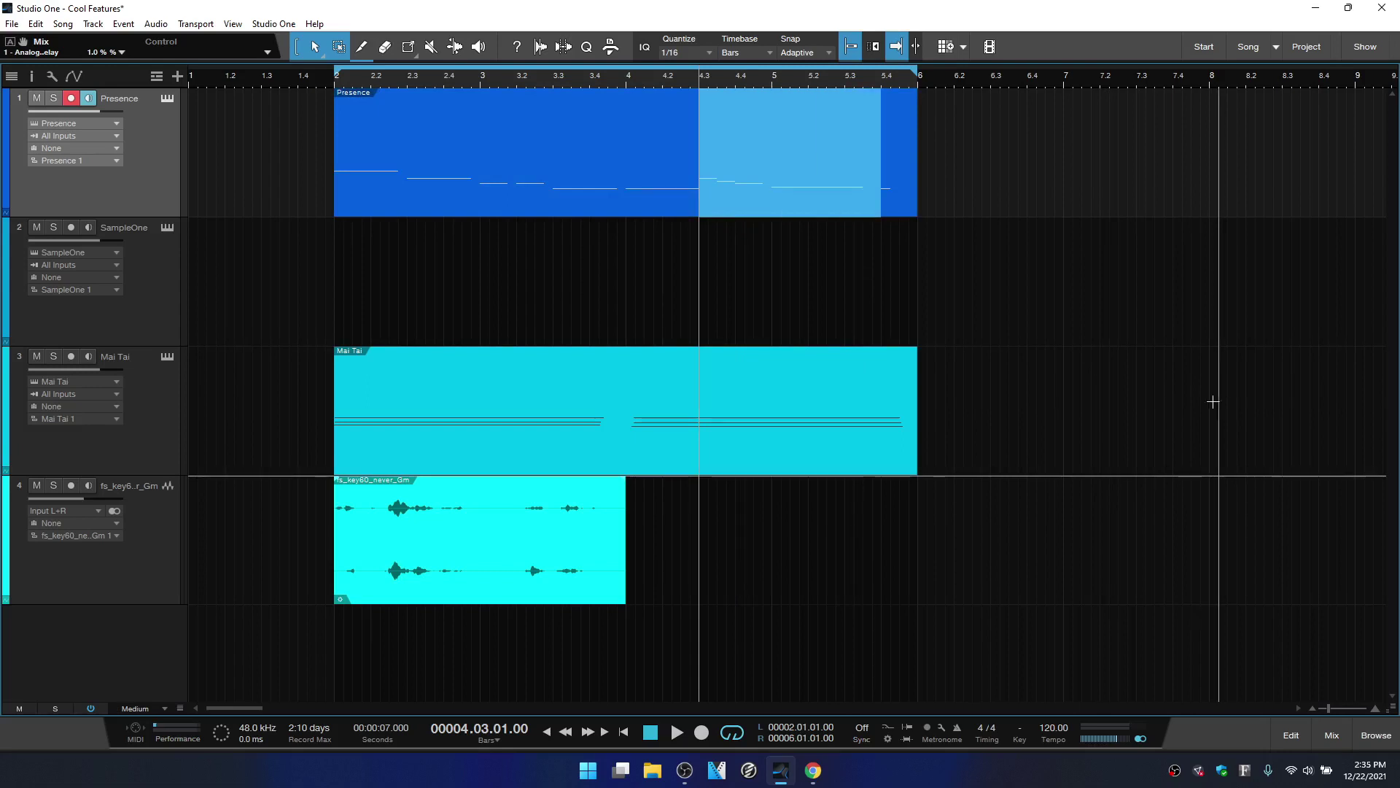
pyautogui.moveTo(766, 204); pyautogui.dragTo(884, 641)
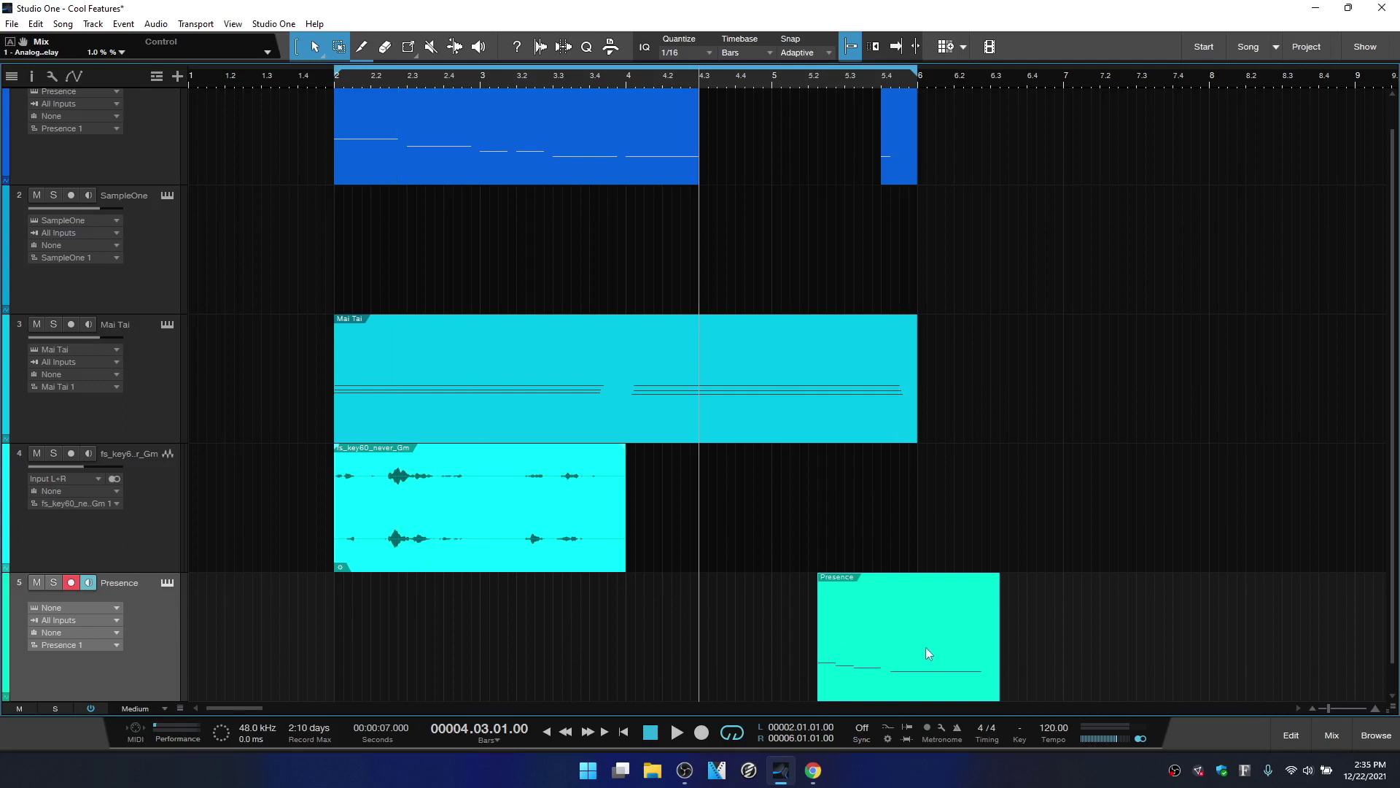
pyautogui.hotkey('ctrl', 'z')
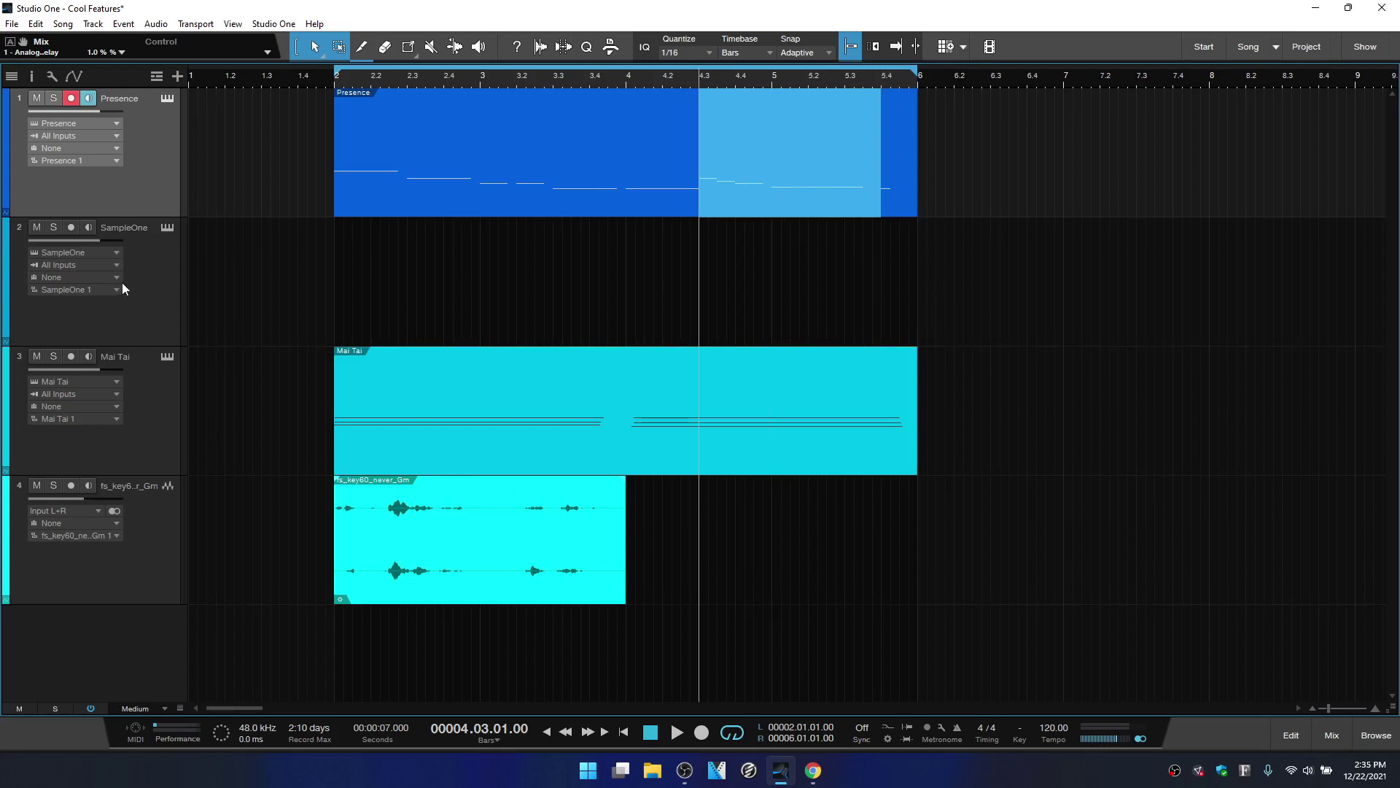
# - Open SampleOne XT on the SampleOne track and load the Presence audio as its sample
pyautogui.click(149, 284)
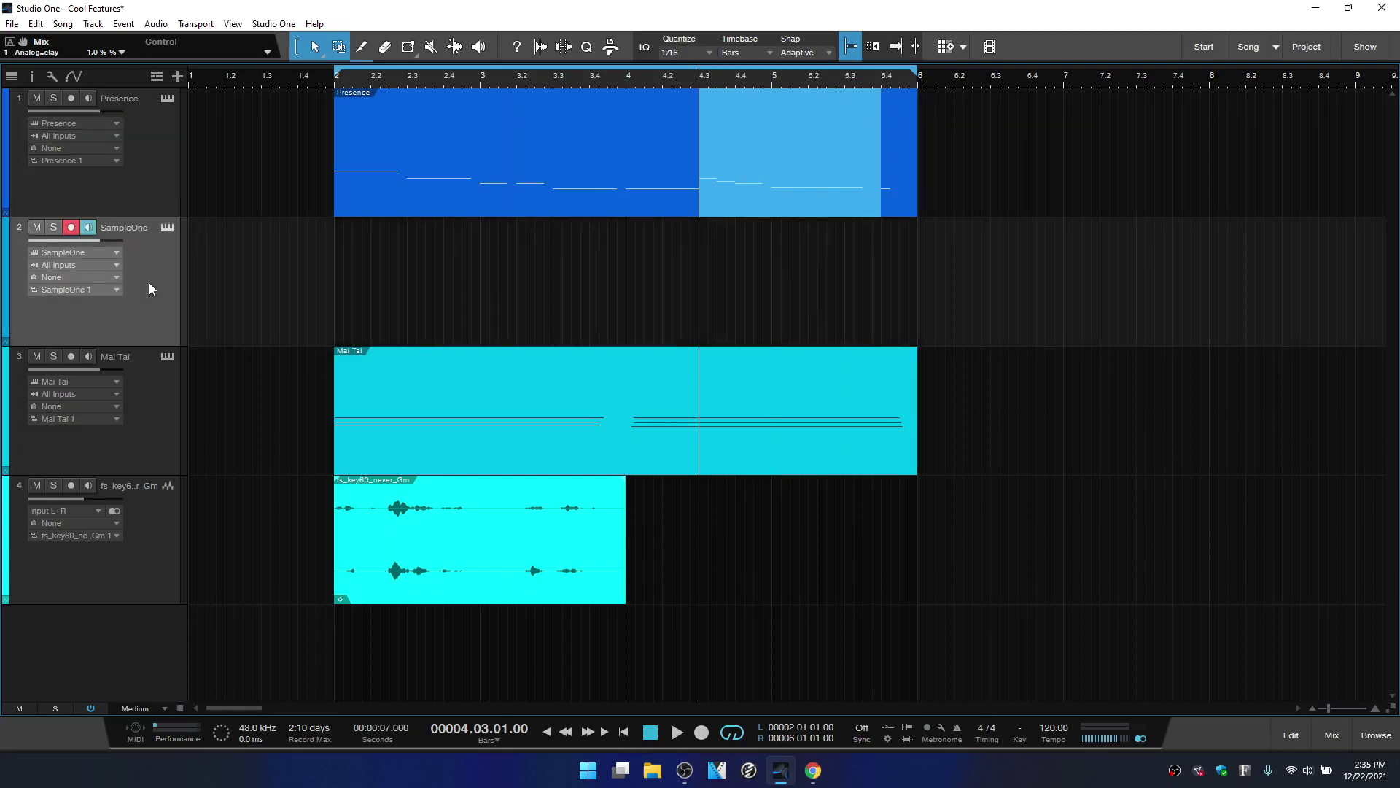
pyautogui.click(166, 228)
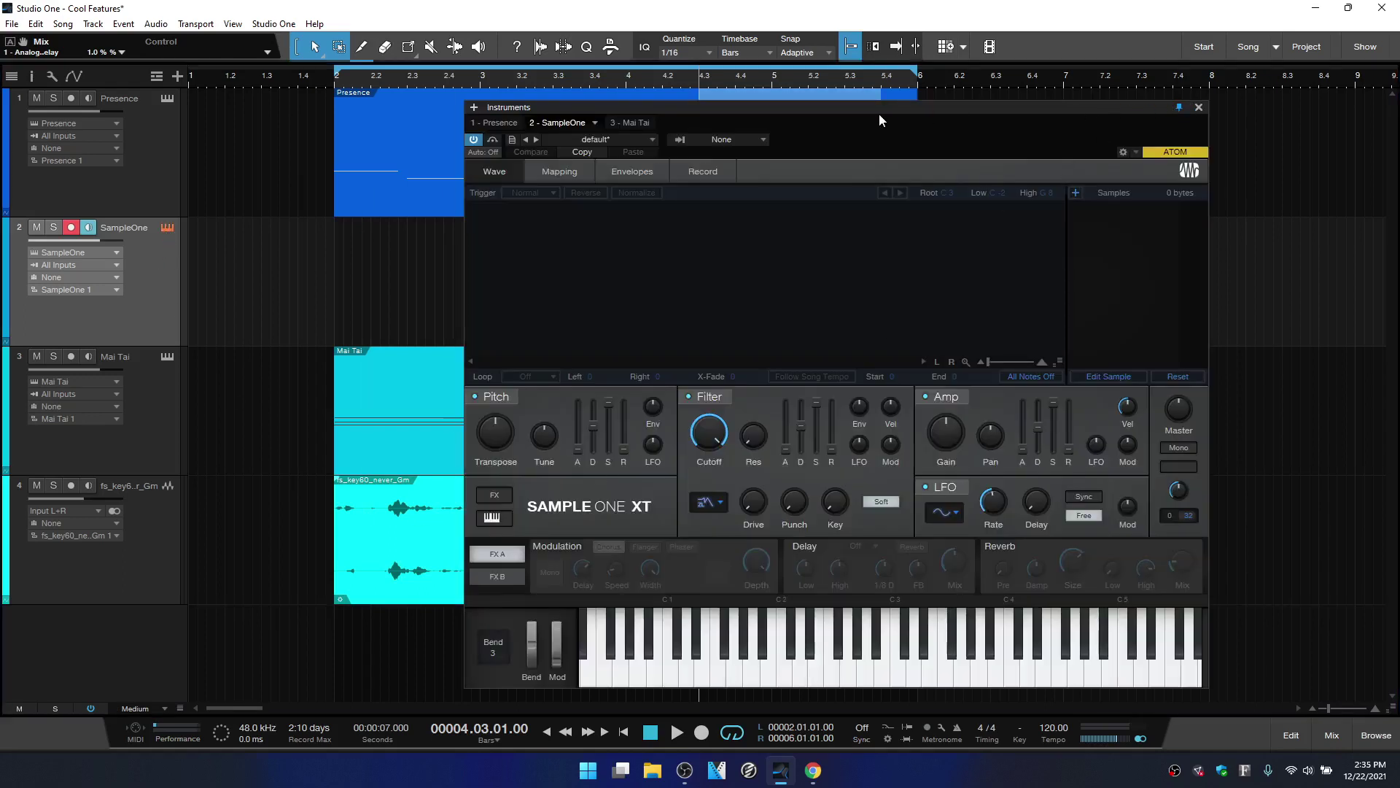
pyautogui.moveTo(874, 111); pyautogui.dragTo(979, 151)
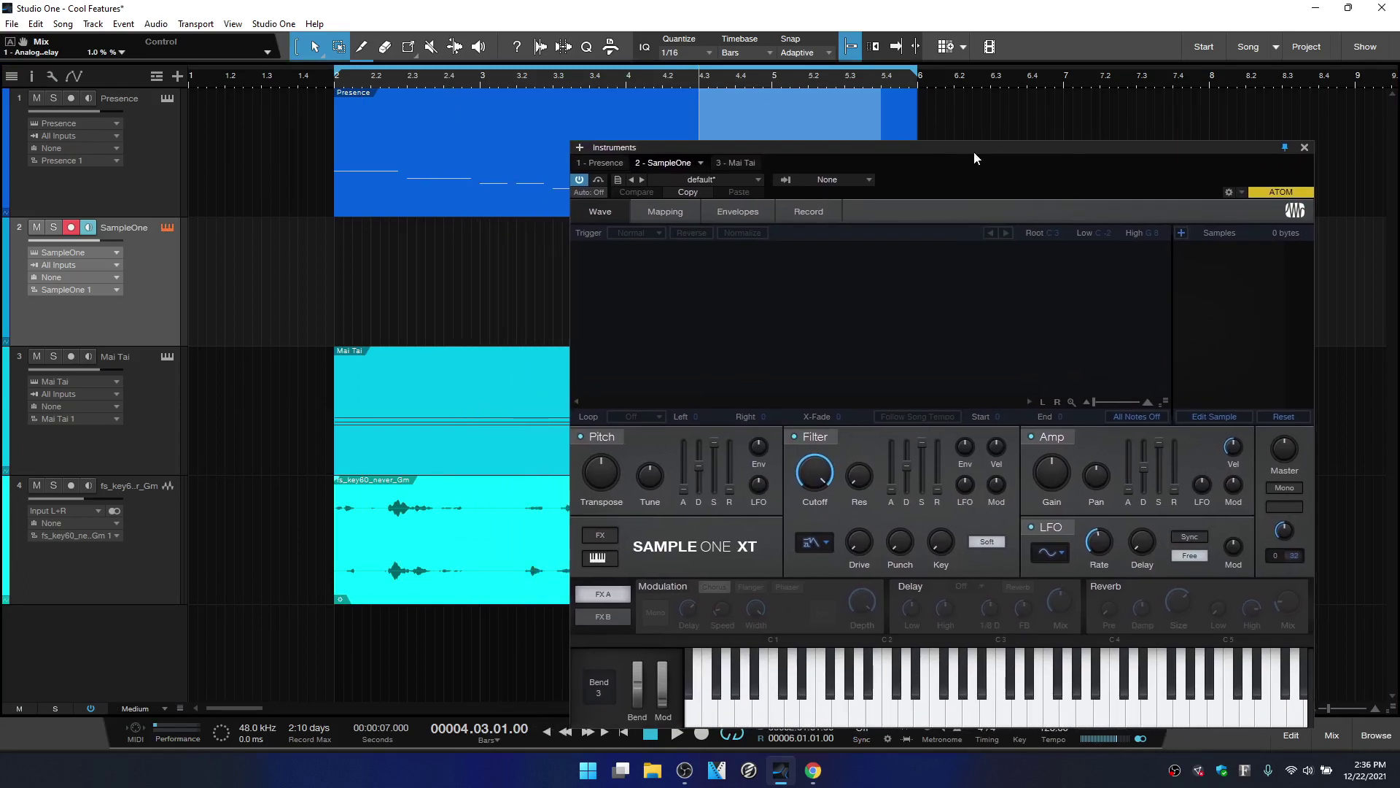
pyautogui.moveTo(873, 147); pyautogui.dragTo(352, 92)
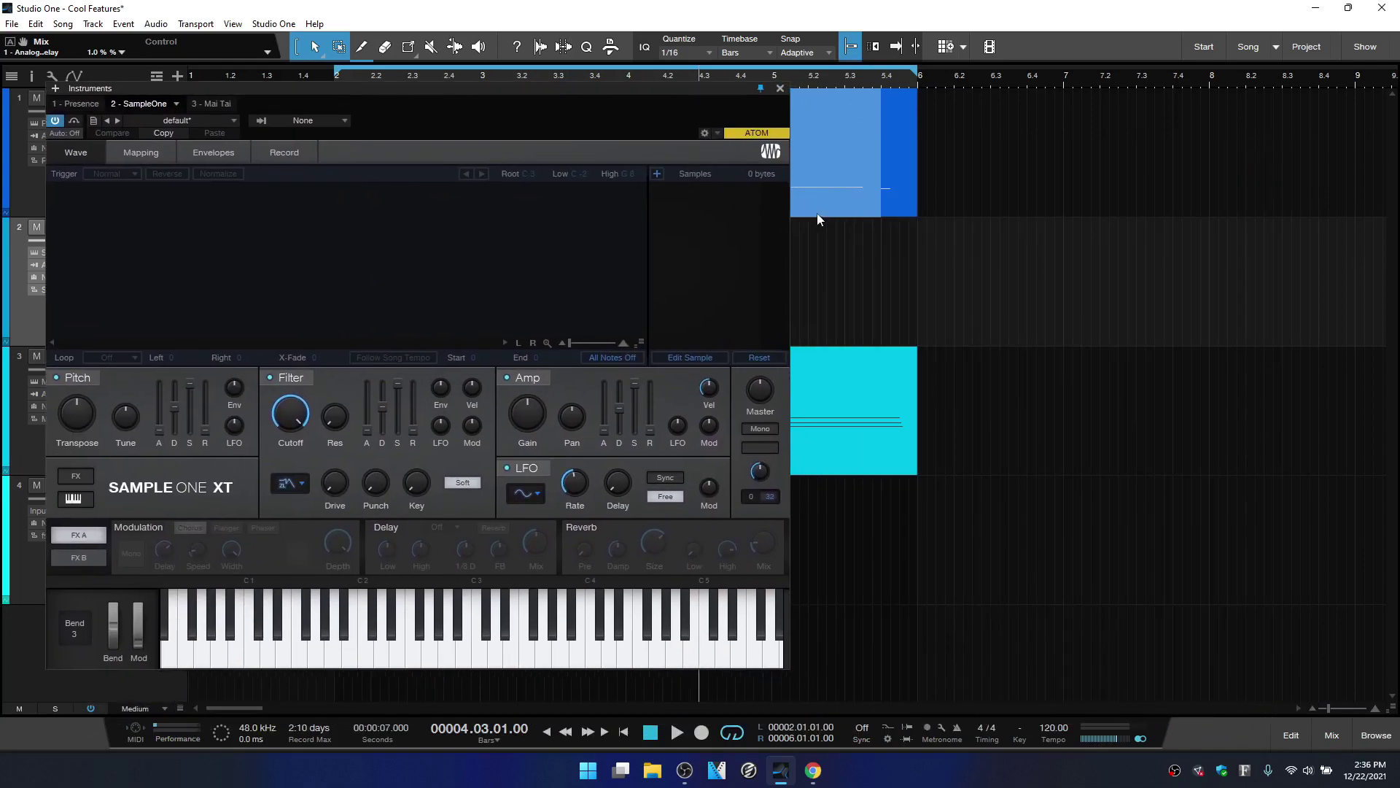
pyautogui.moveTo(823, 207); pyautogui.dragTo(313, 262)
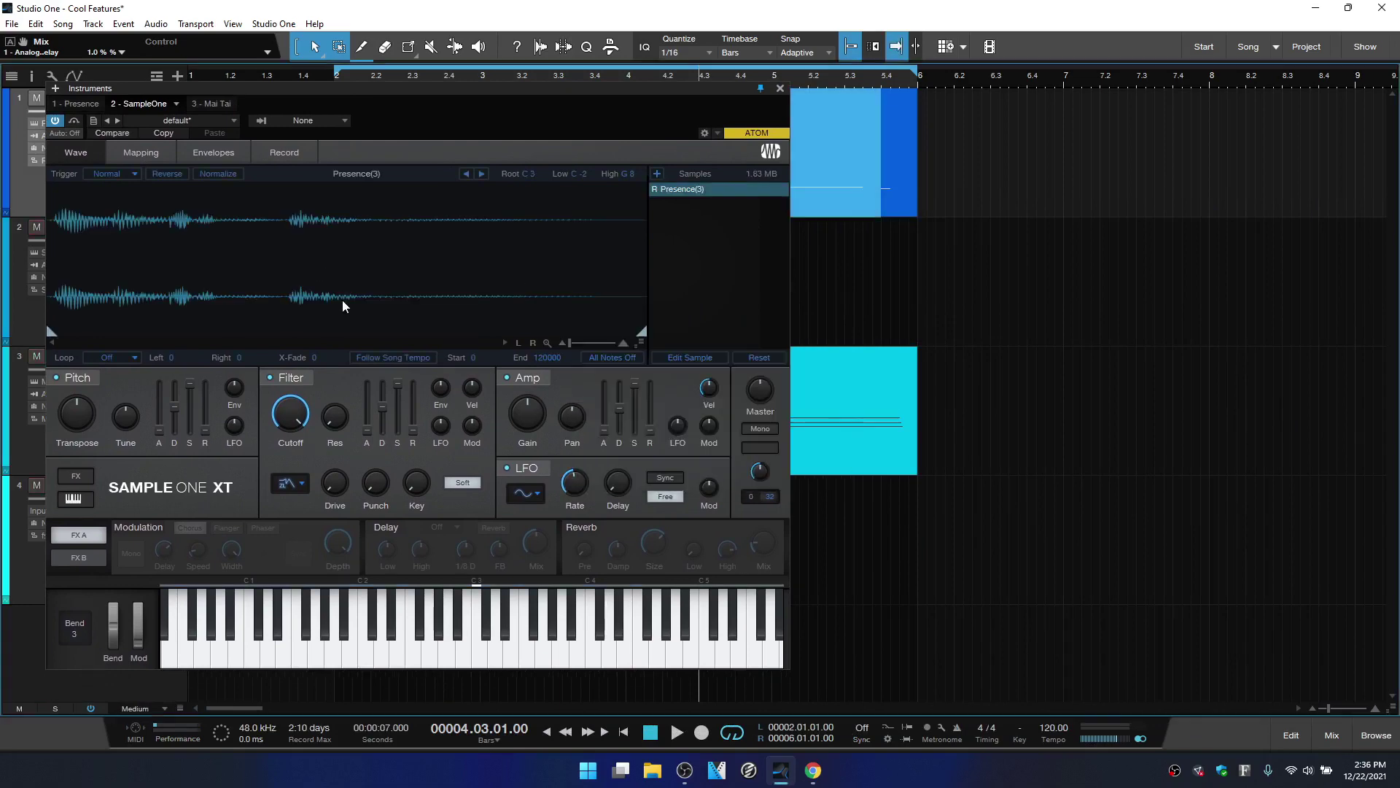
pyautogui.moveTo(378, 87); pyautogui.dragTo(913, 79)
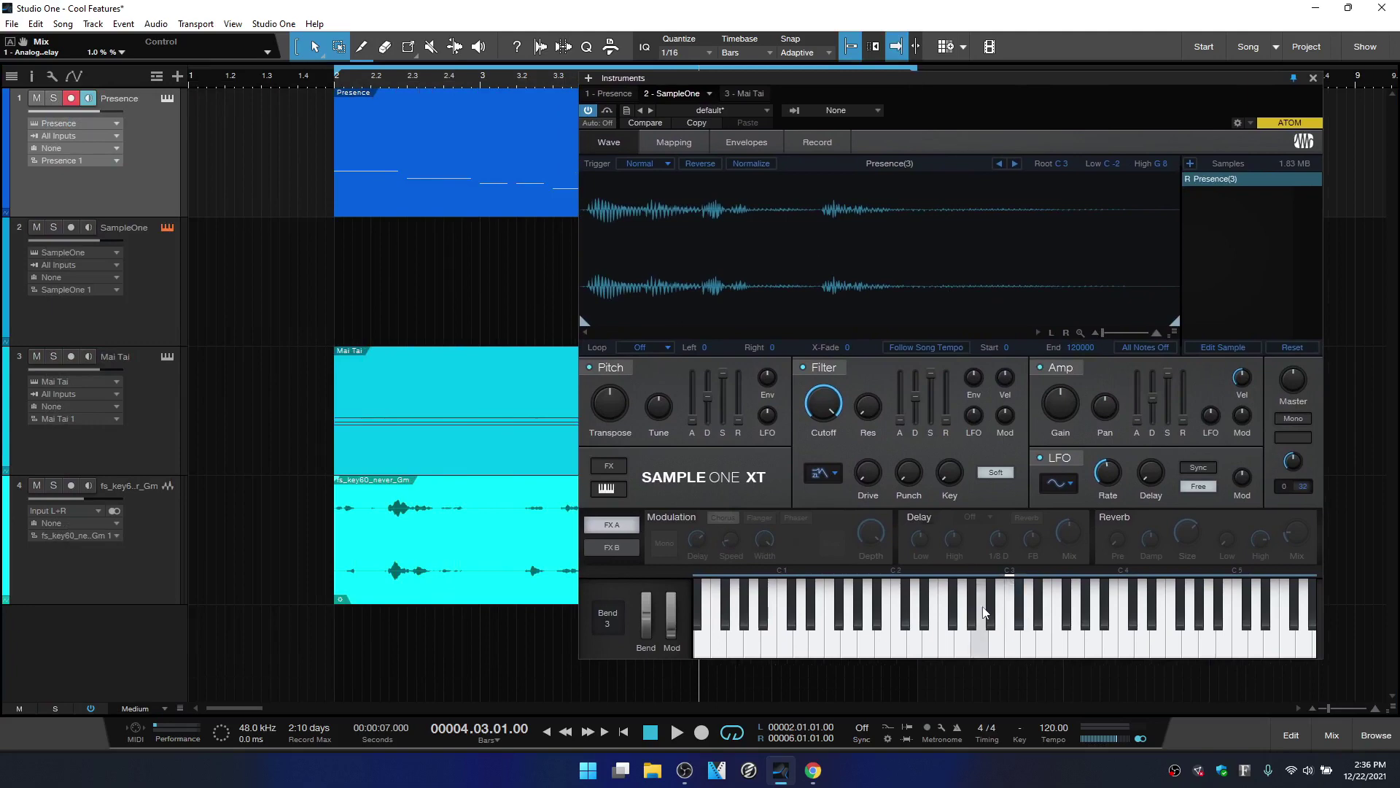
# - Audition the sample on the C3 key, then close the SampleOne XT editor
pyautogui.click(1013, 641)
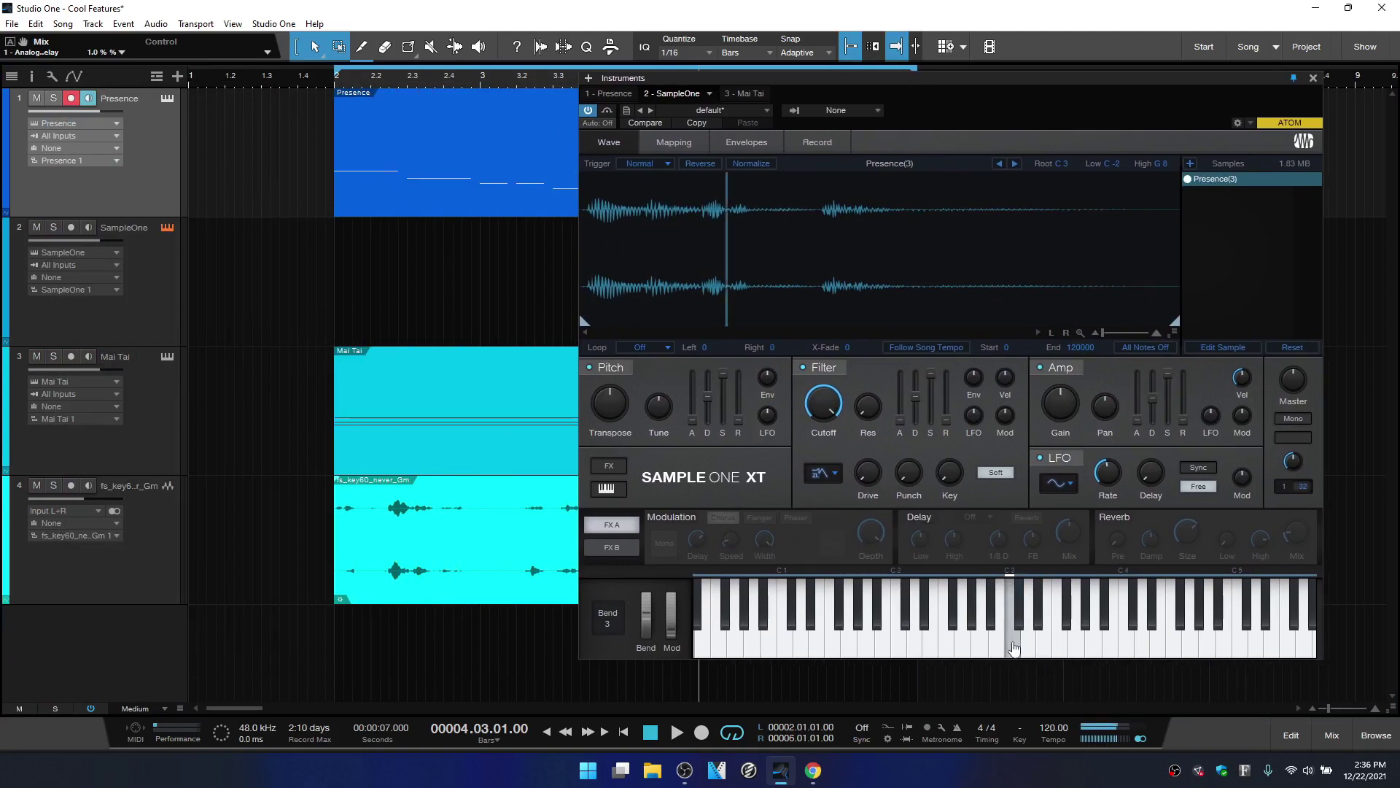
pyautogui.click(1012, 642)
pyautogui.moveTo(1014, 648); pyautogui.dragTo(1015, 648)
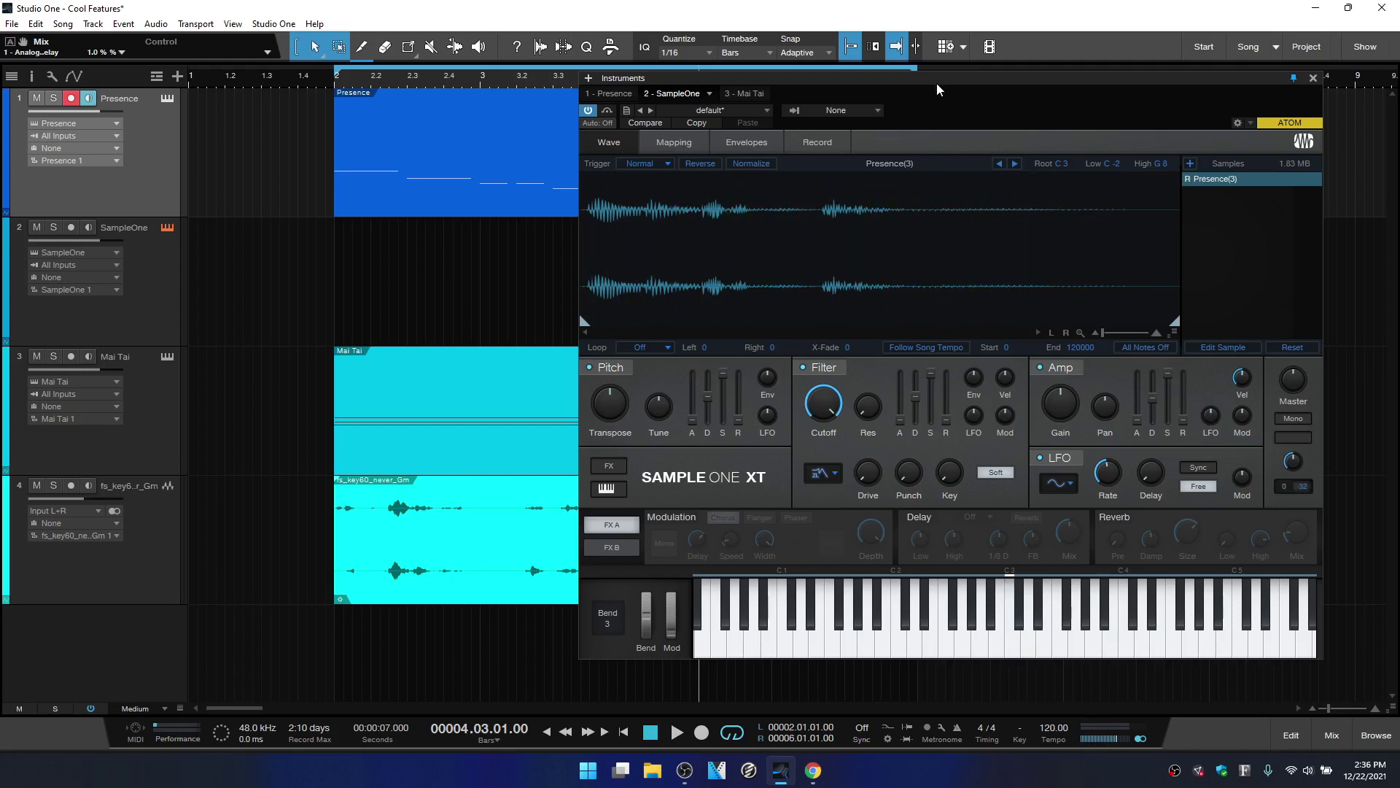
pyautogui.moveTo(935, 81); pyautogui.dragTo(833, 293)
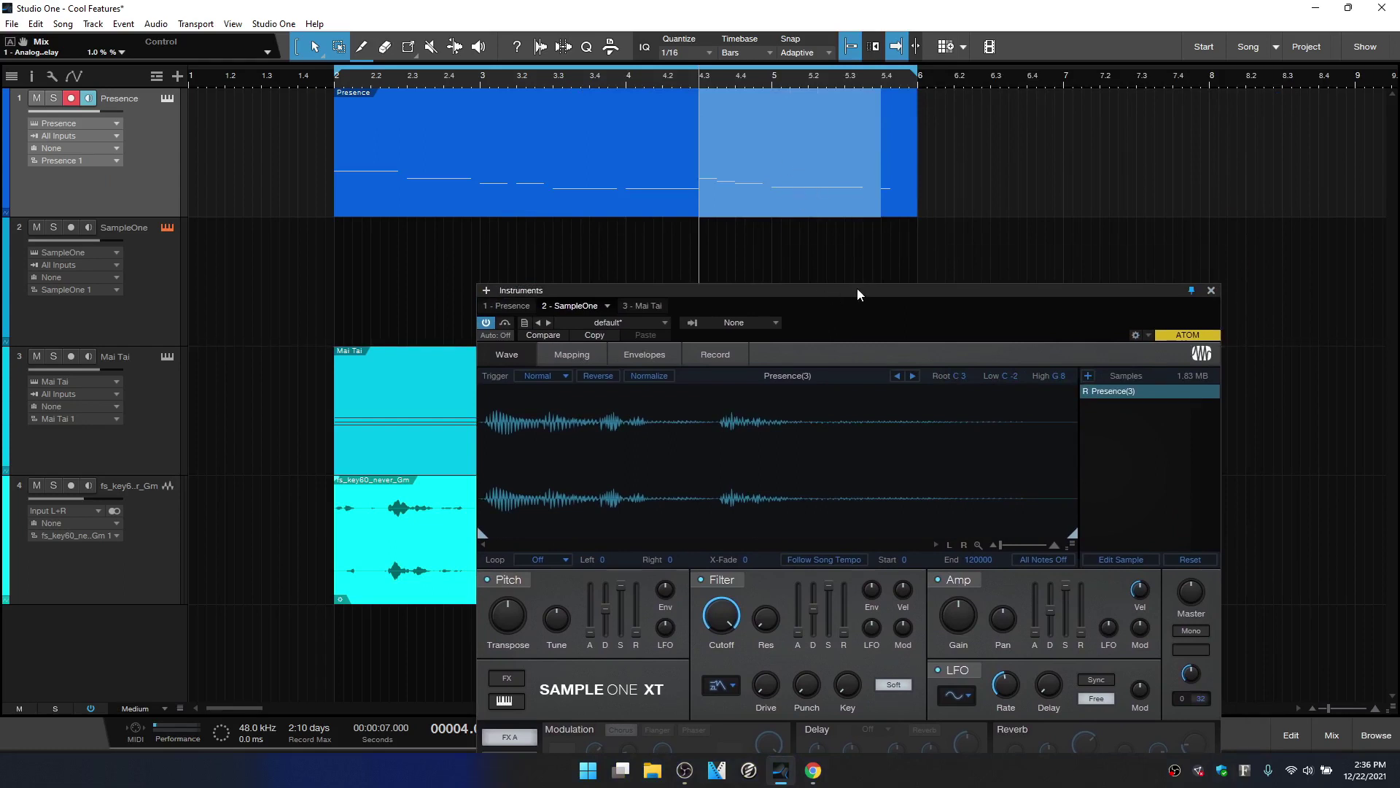
pyautogui.moveTo(852, 291); pyautogui.dragTo(804, 233)
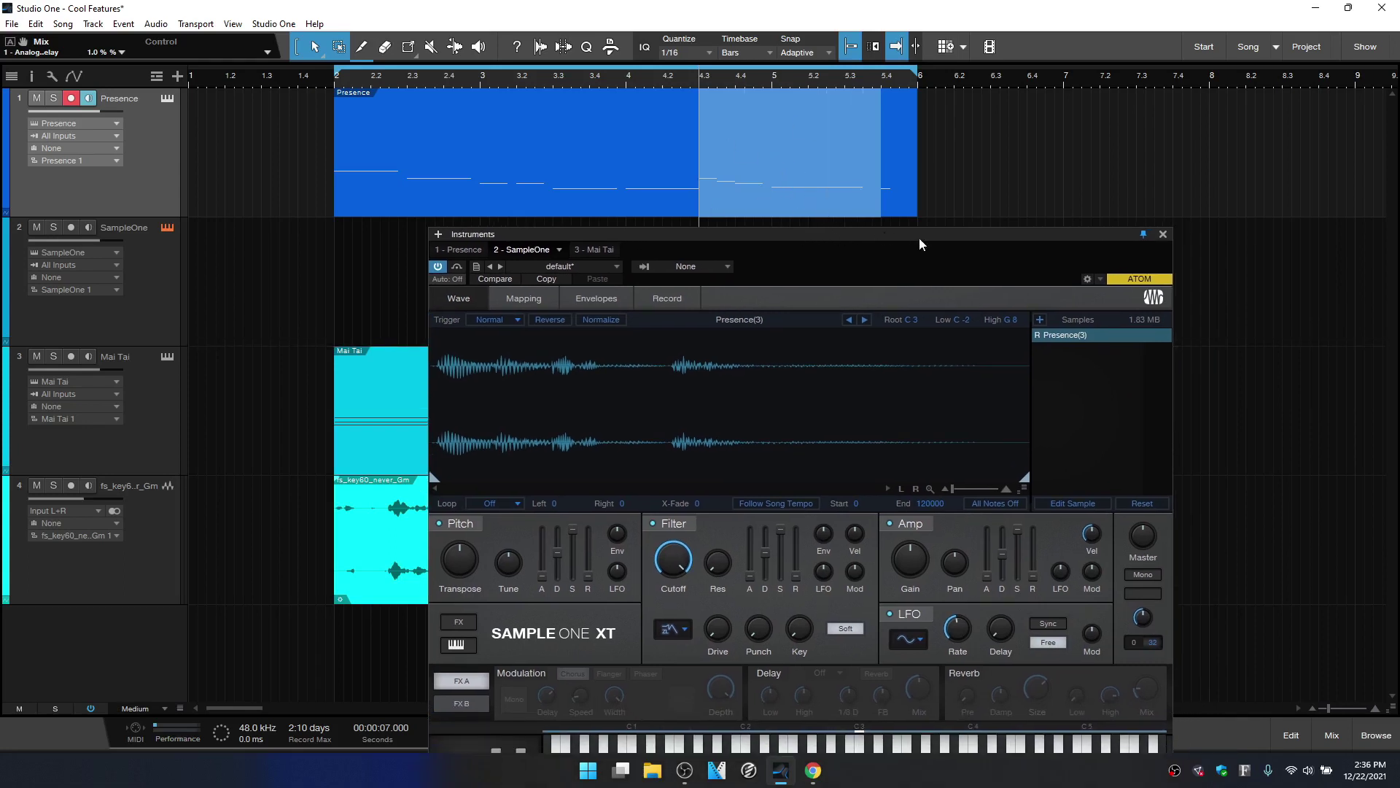
pyautogui.click(1163, 235)
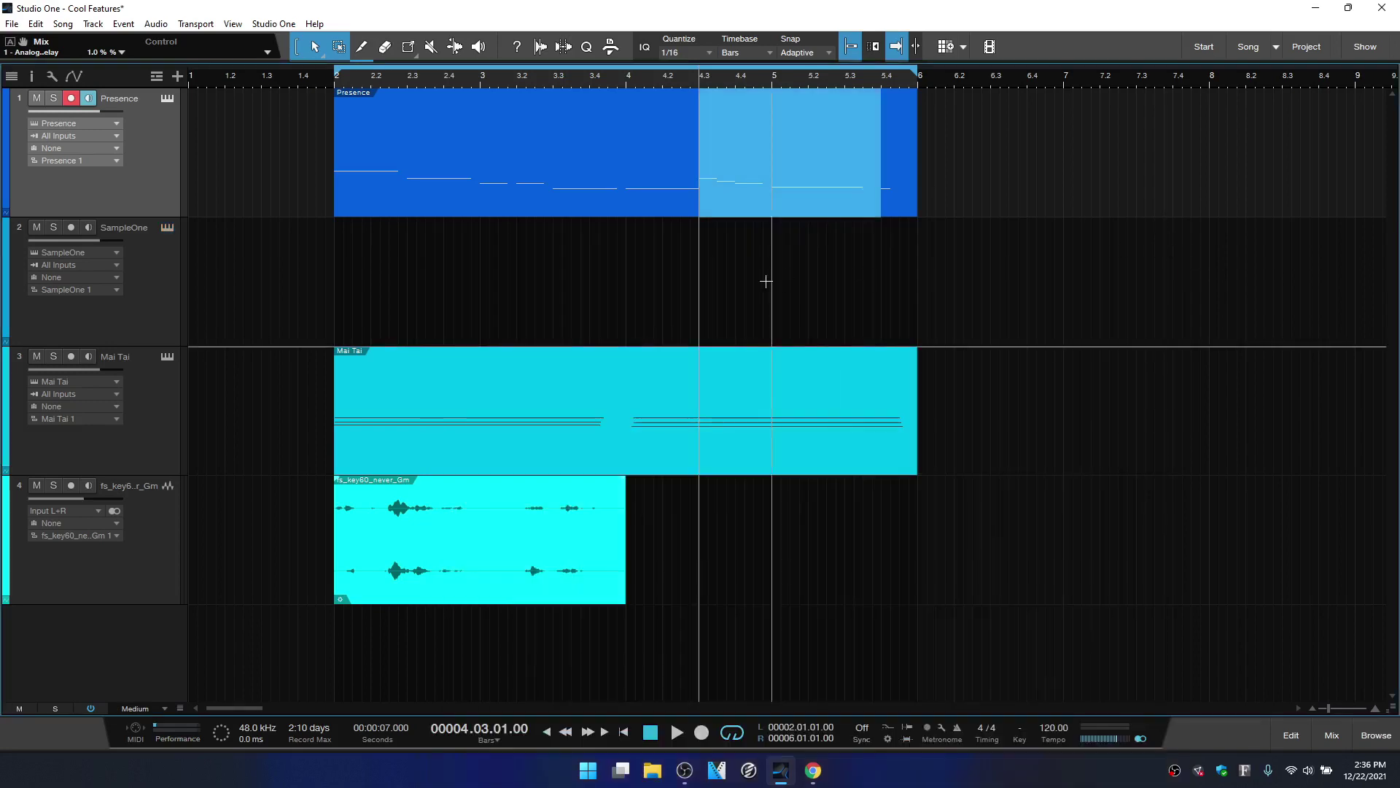
pyautogui.click(1020, 200)
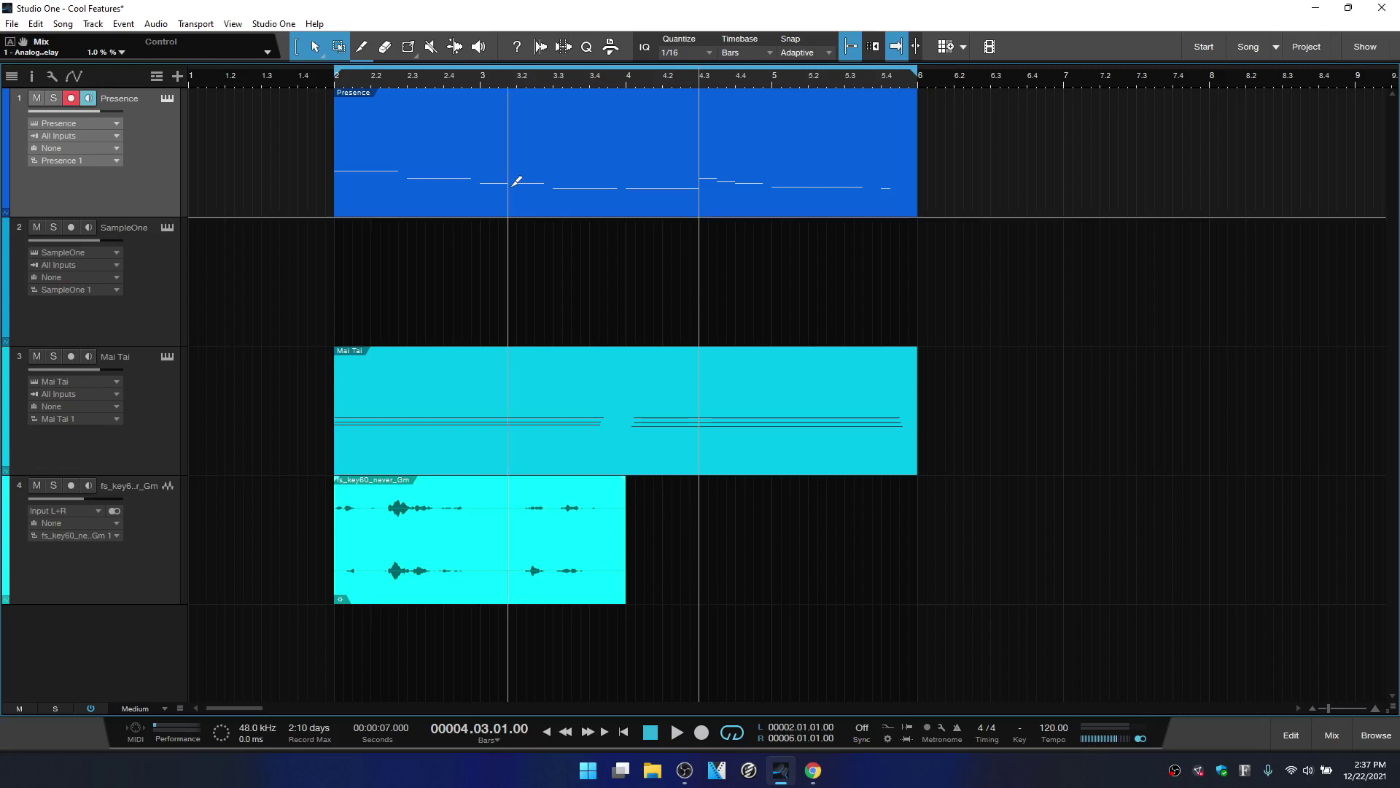
pyautogui.click(486, 176)
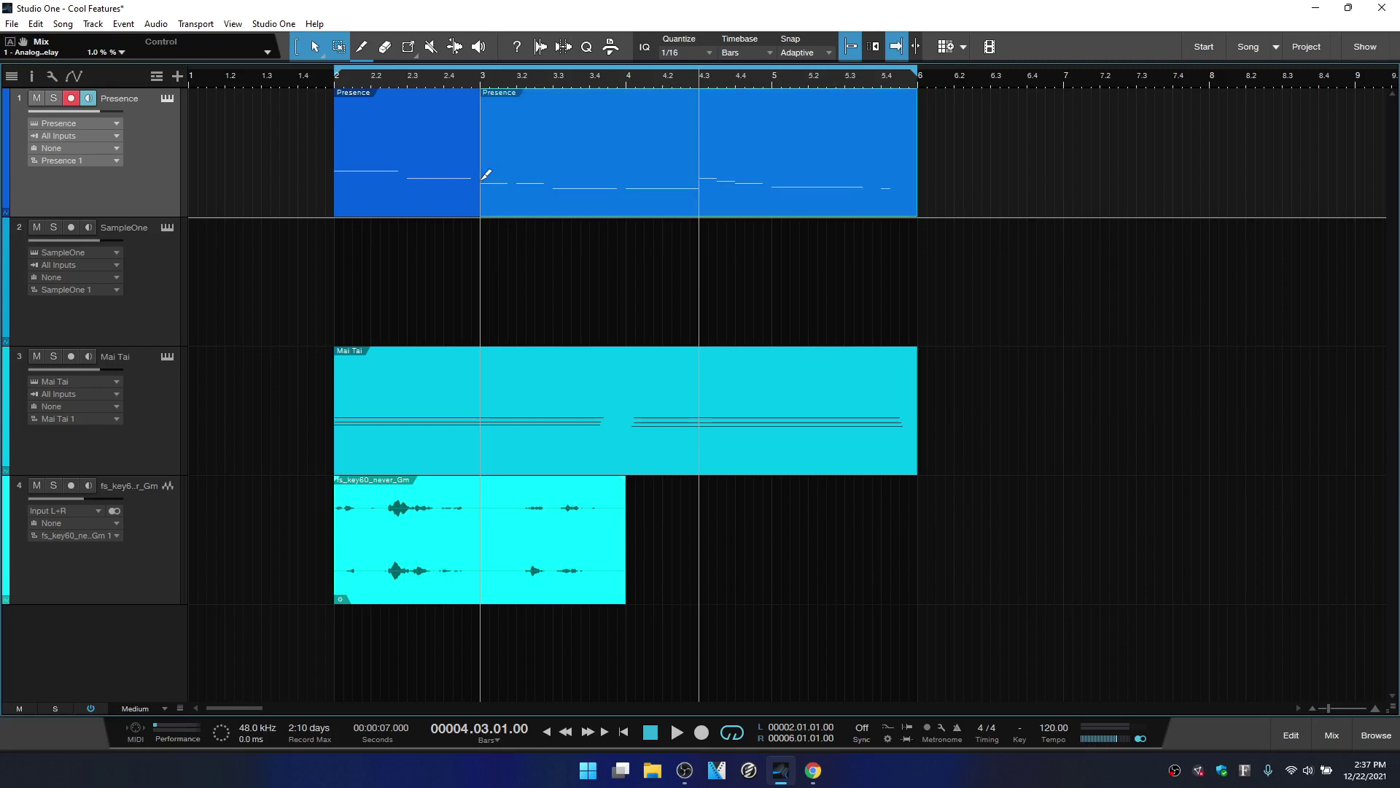
pyautogui.click(549, 173)
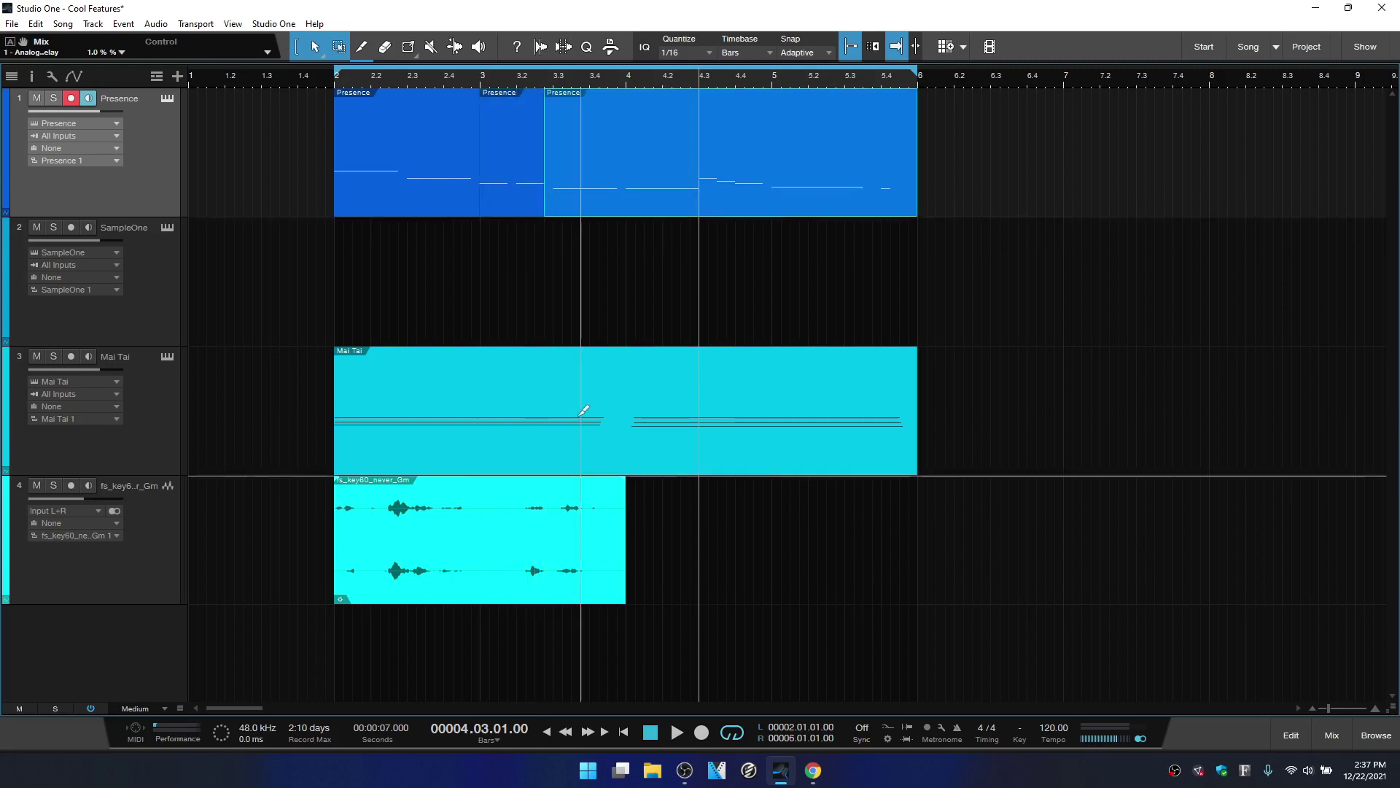
pyautogui.hotkey('ctrl', 'z')
pyautogui.hotkey('ctrl', 'z')
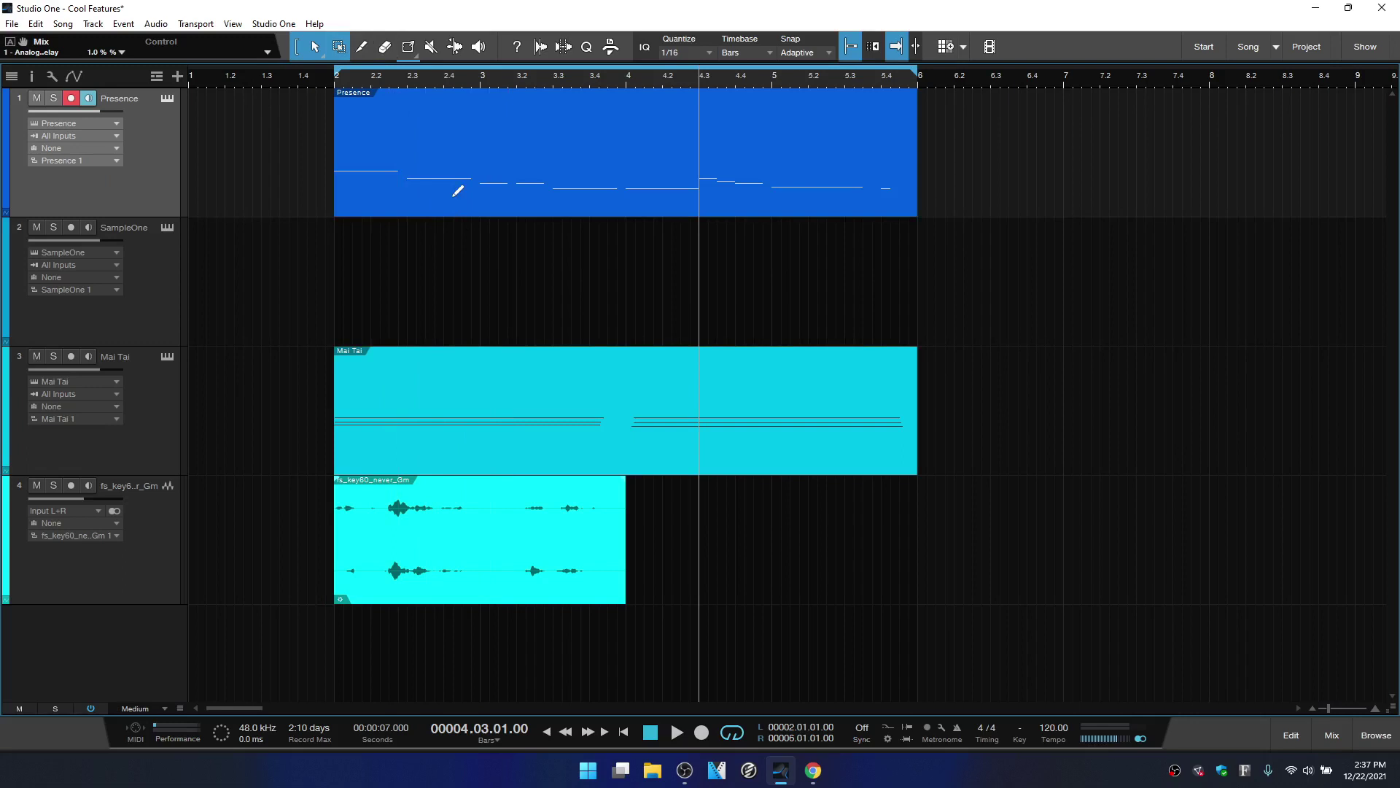
pyautogui.press('6')
pyautogui.press('7')
pyautogui.press('8')
pyautogui.press('5')
pyautogui.press('1')
pyautogui.rightClick(437, 192)
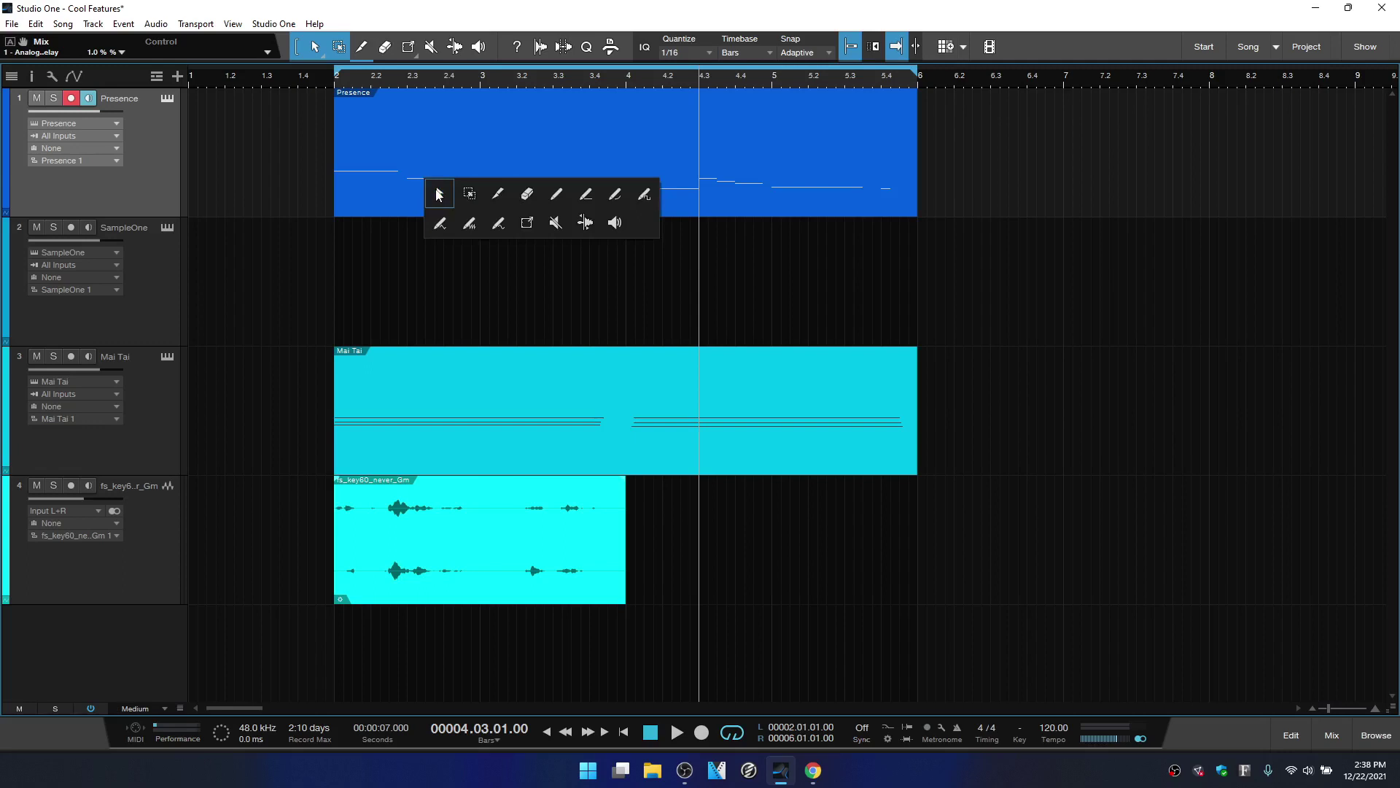
pyautogui.click(458, 195)
pyautogui.rightClick(473, 194)
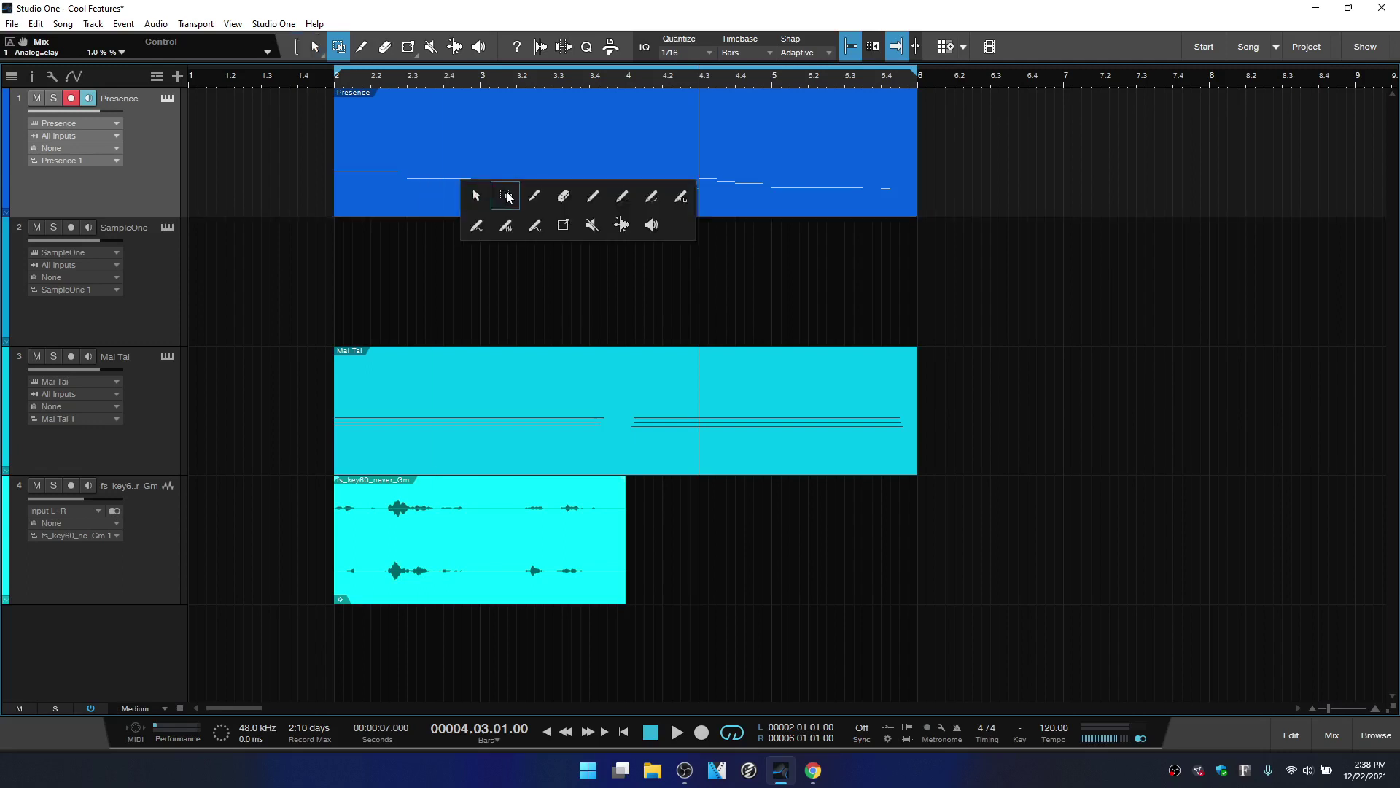
pyautogui.click(598, 199)
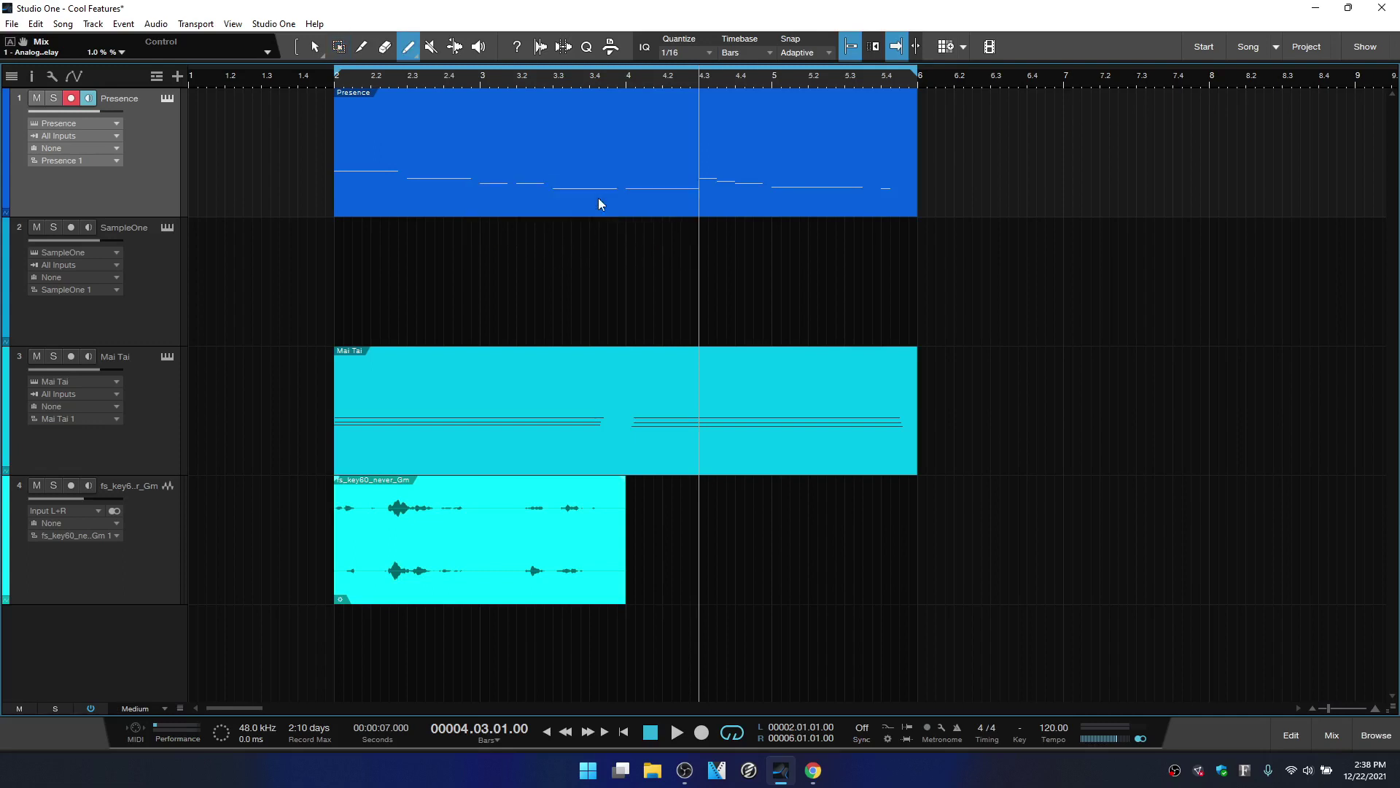
pyautogui.rightClick(278, 150)
pyautogui.click(278, 152)
pyautogui.rightClick(277, 152)
pyautogui.click(283, 162)
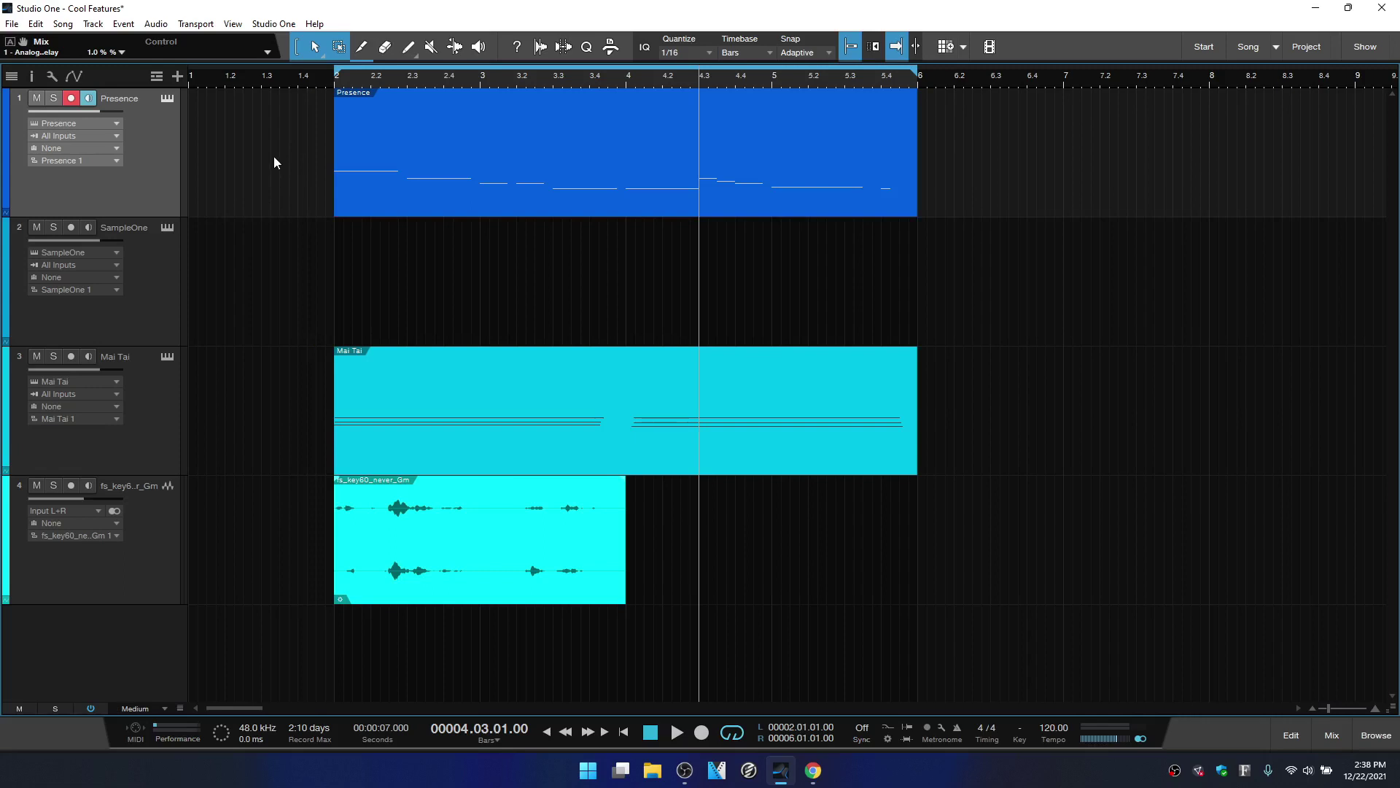
pyautogui.rightClick(274, 157)
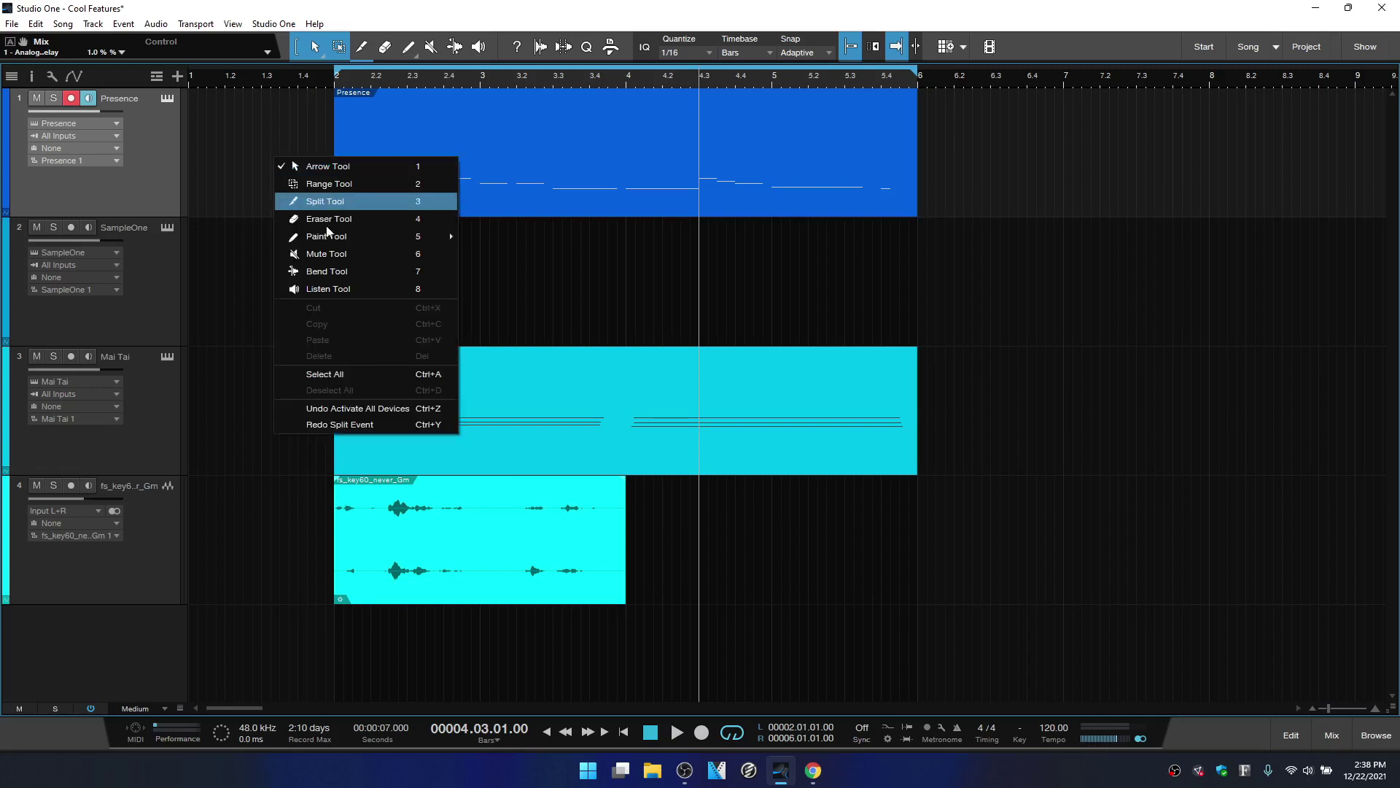
pyautogui.moveTo(337, 238)
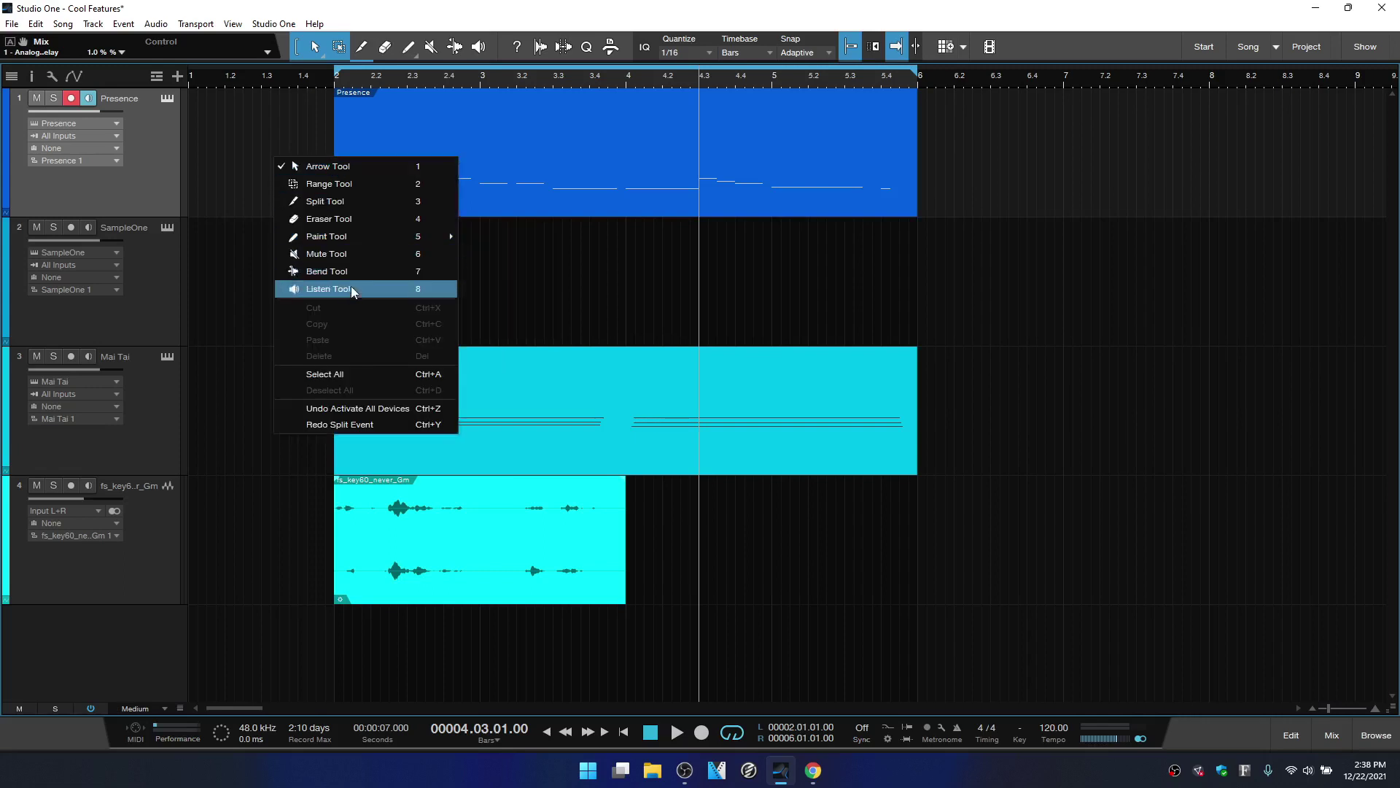
pyautogui.click(264, 210)
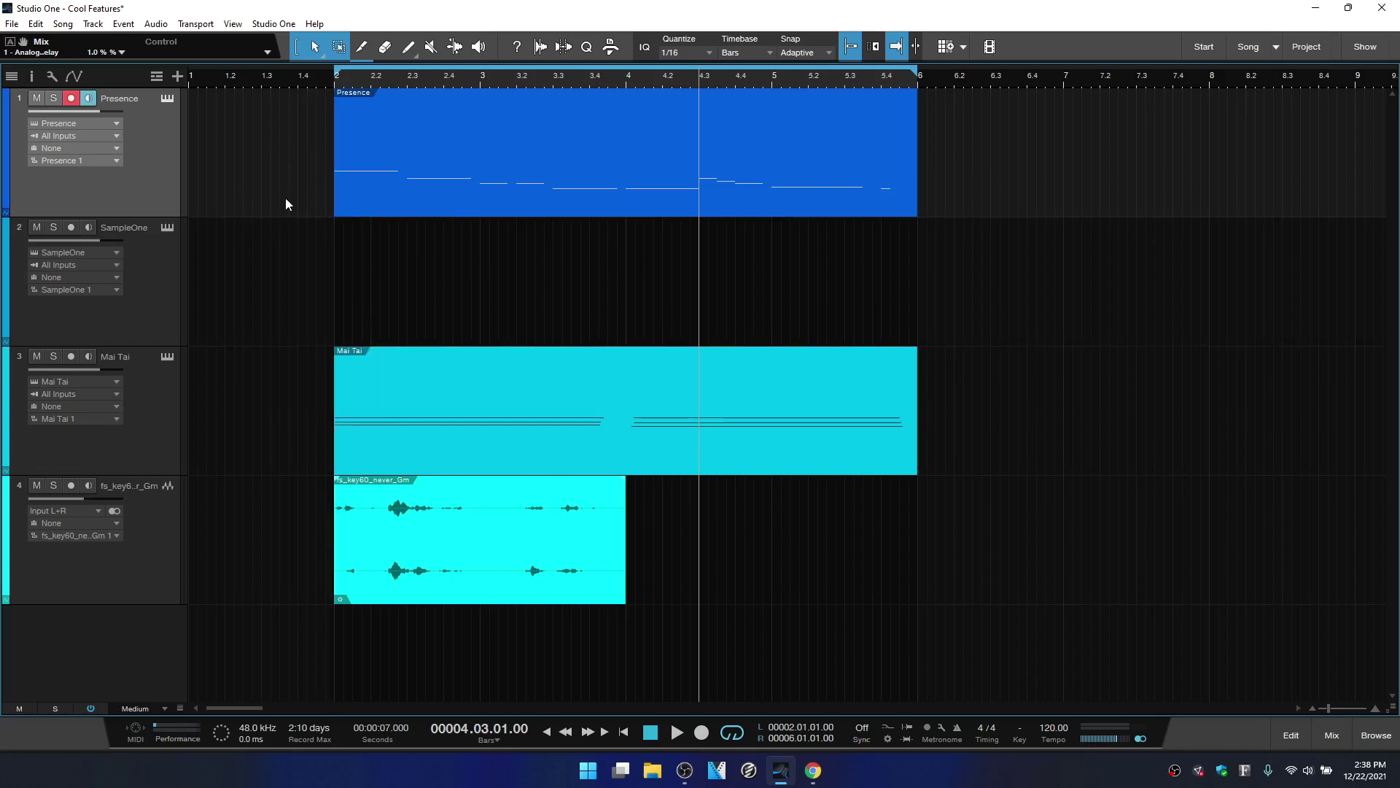
pyautogui.press('5')
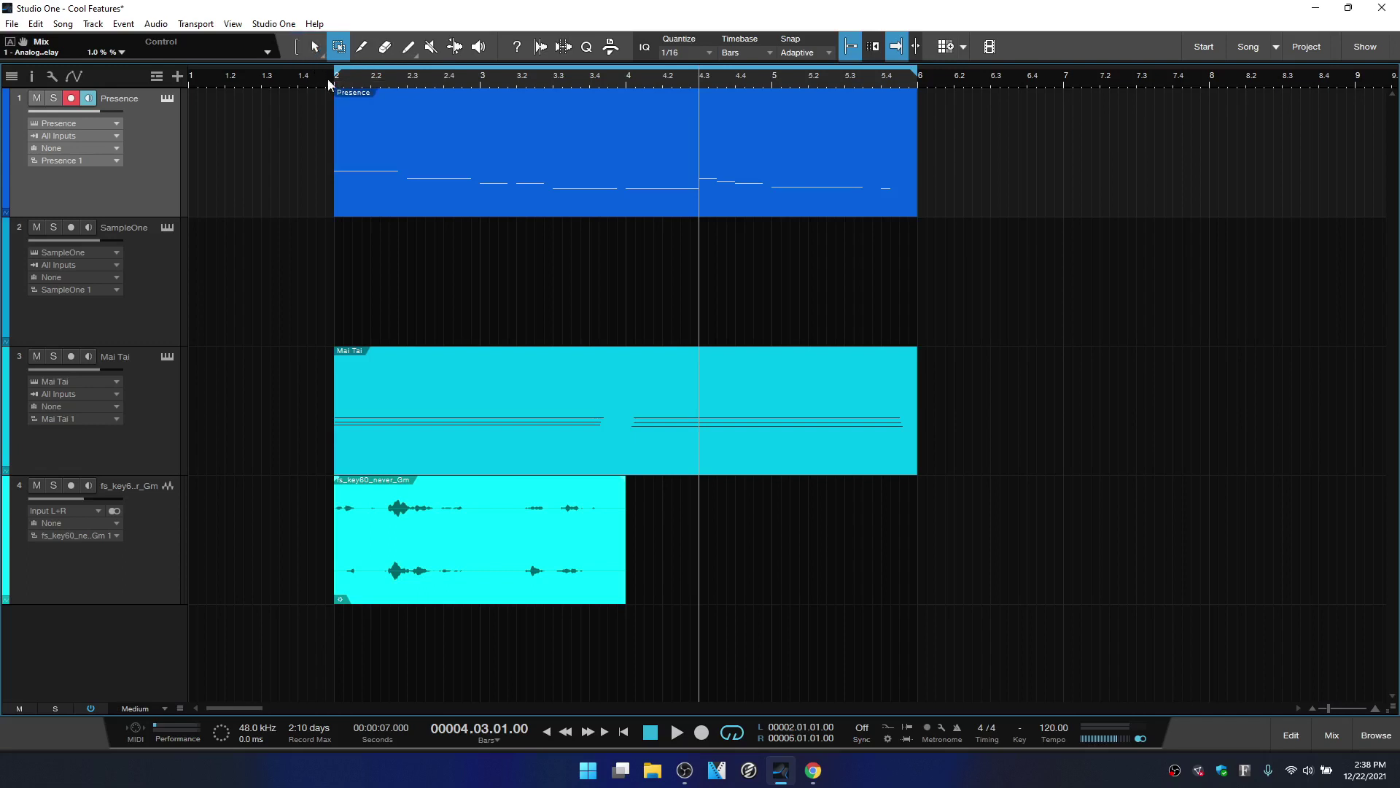
pyautogui.press('3')
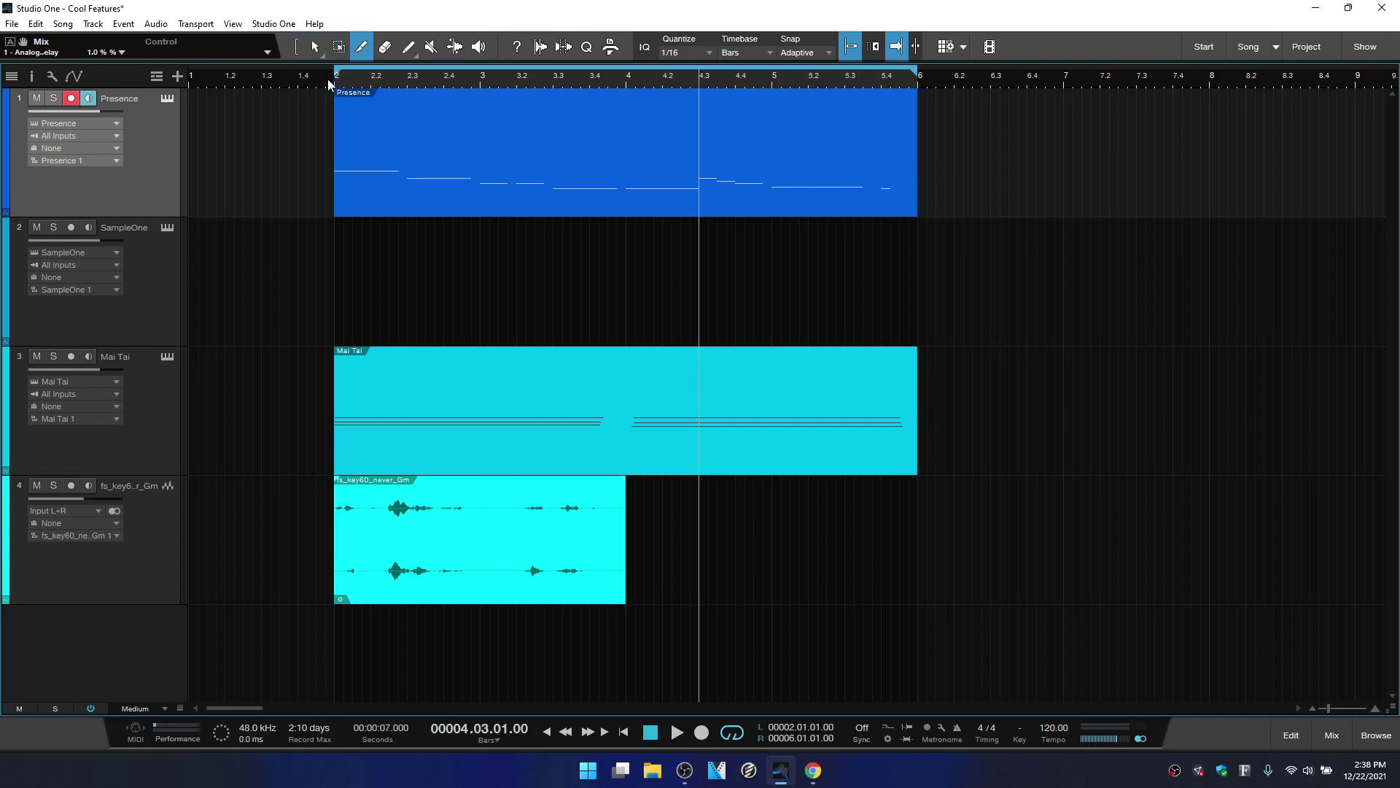
pyautogui.press('4')
pyautogui.press('5')
pyautogui.press('6')
pyautogui.press('7')
pyautogui.press('8')
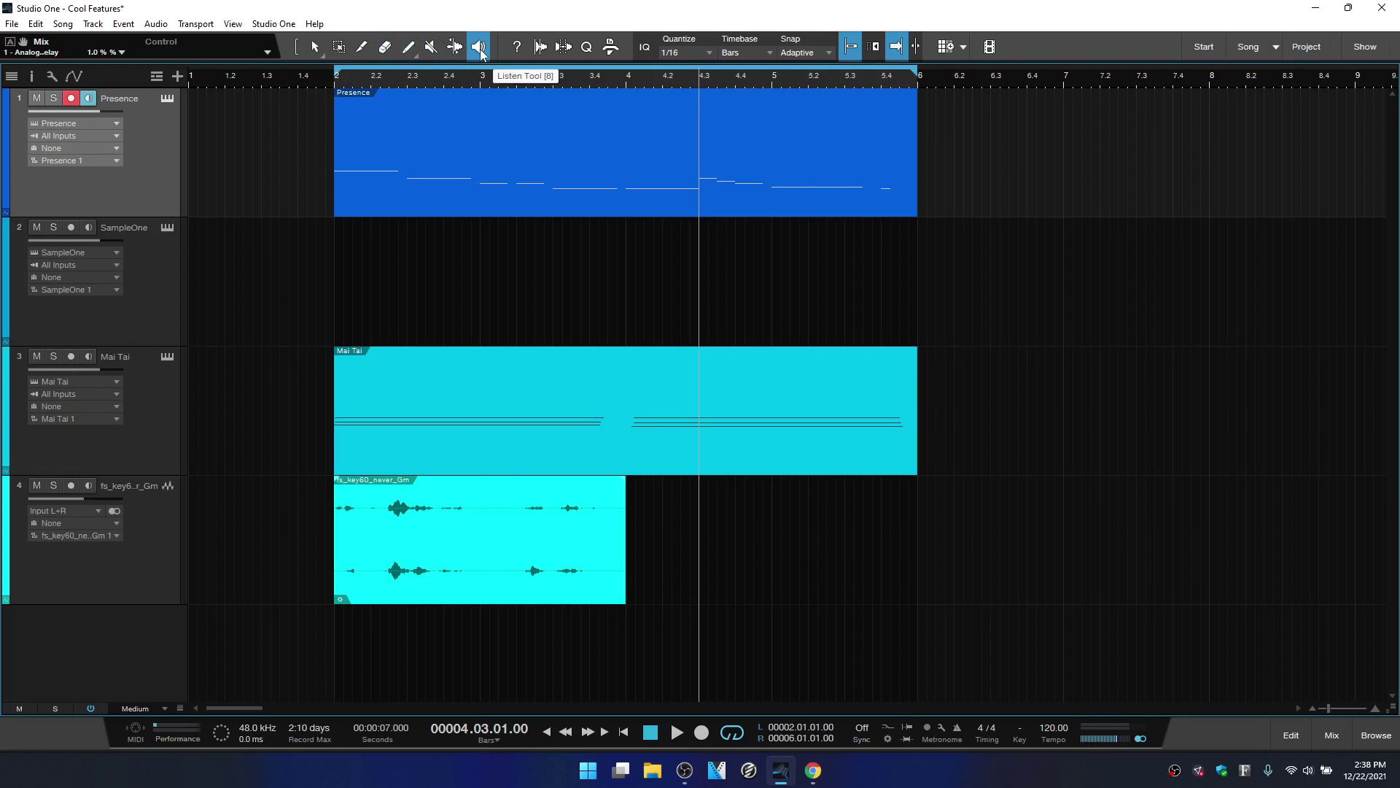
pyautogui.press('1')
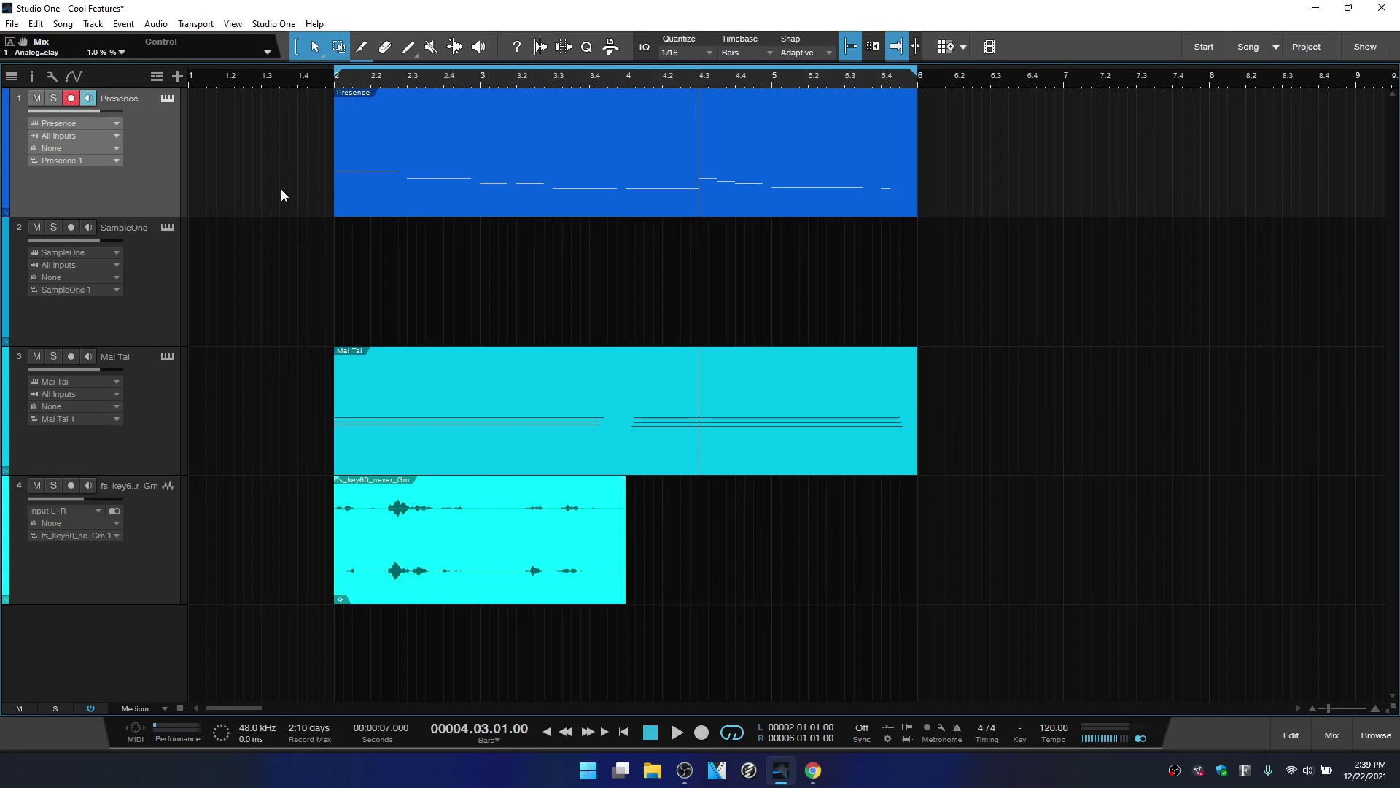
# - Mute the Presence track and play the song, then replay it from bar 3.4.4 with Mai Tai selected
pyautogui.click(37, 99)
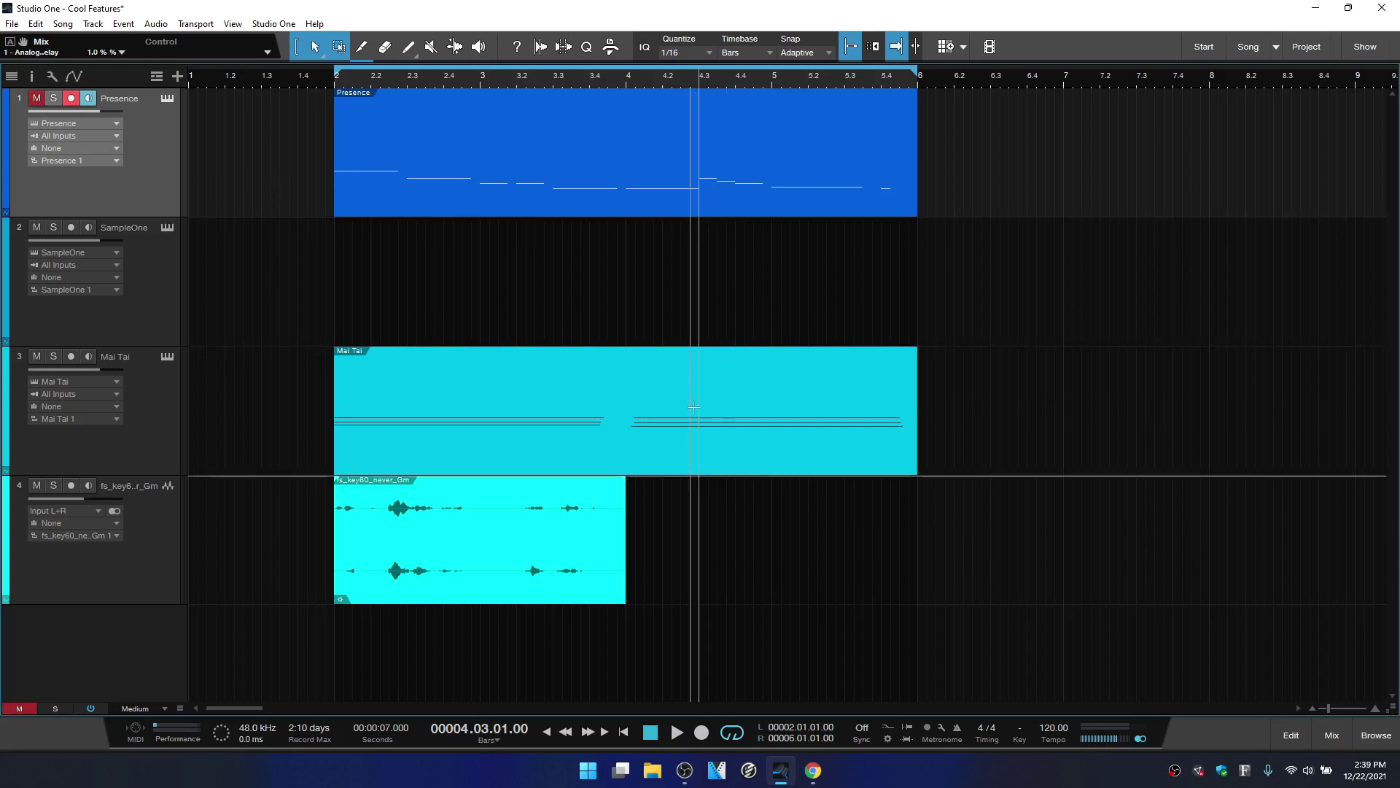
pyautogui.press('space')
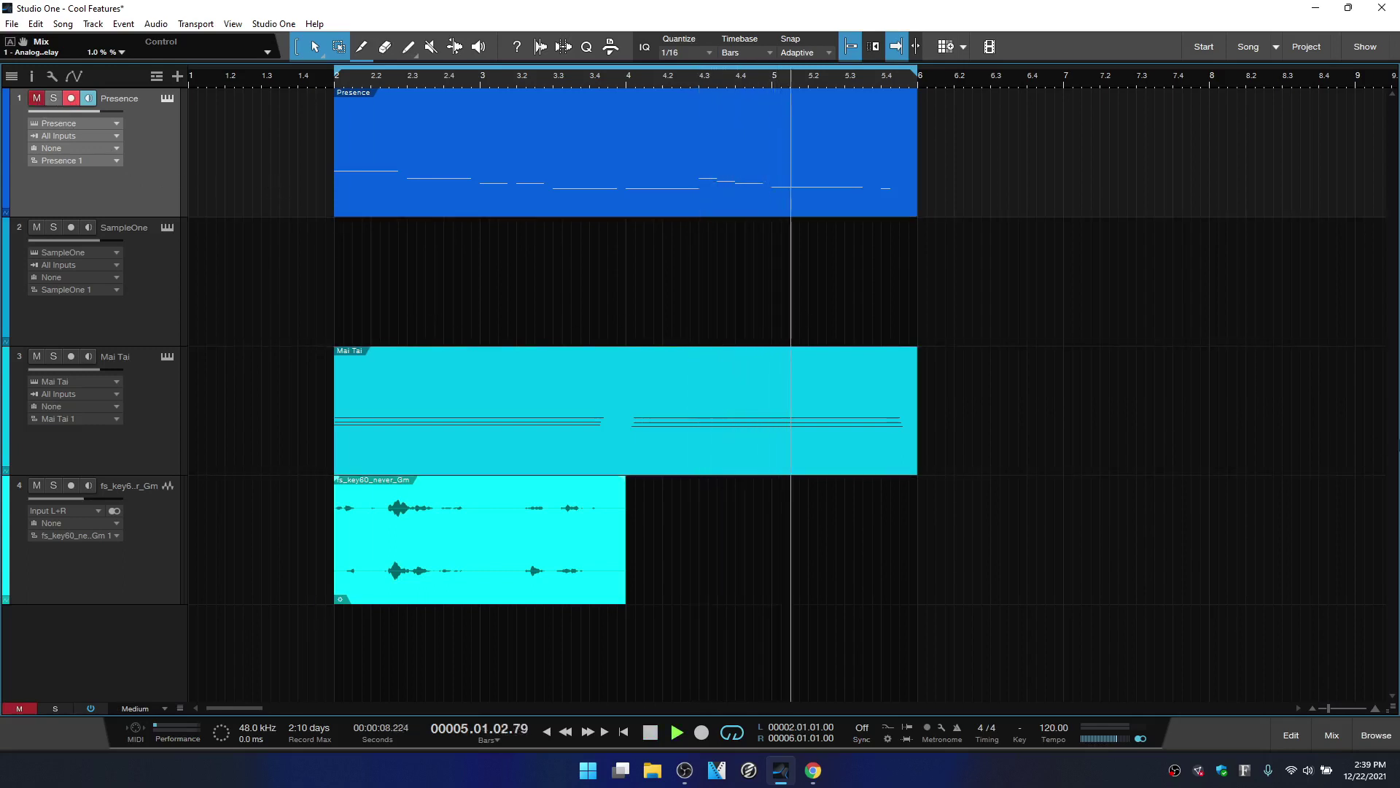
pyautogui.press('space')
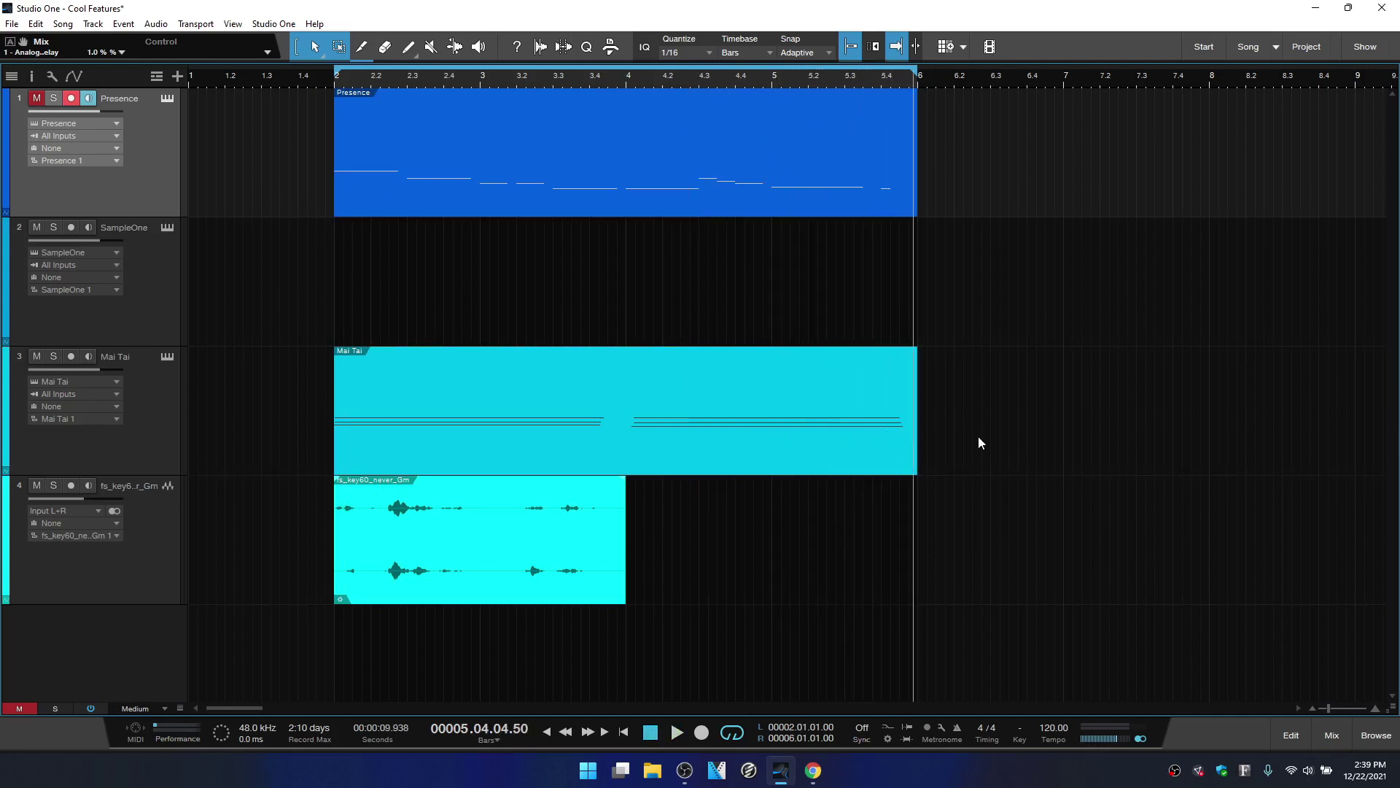
pyautogui.click(617, 82)
pyautogui.click(1257, 406)
pyautogui.press('space')
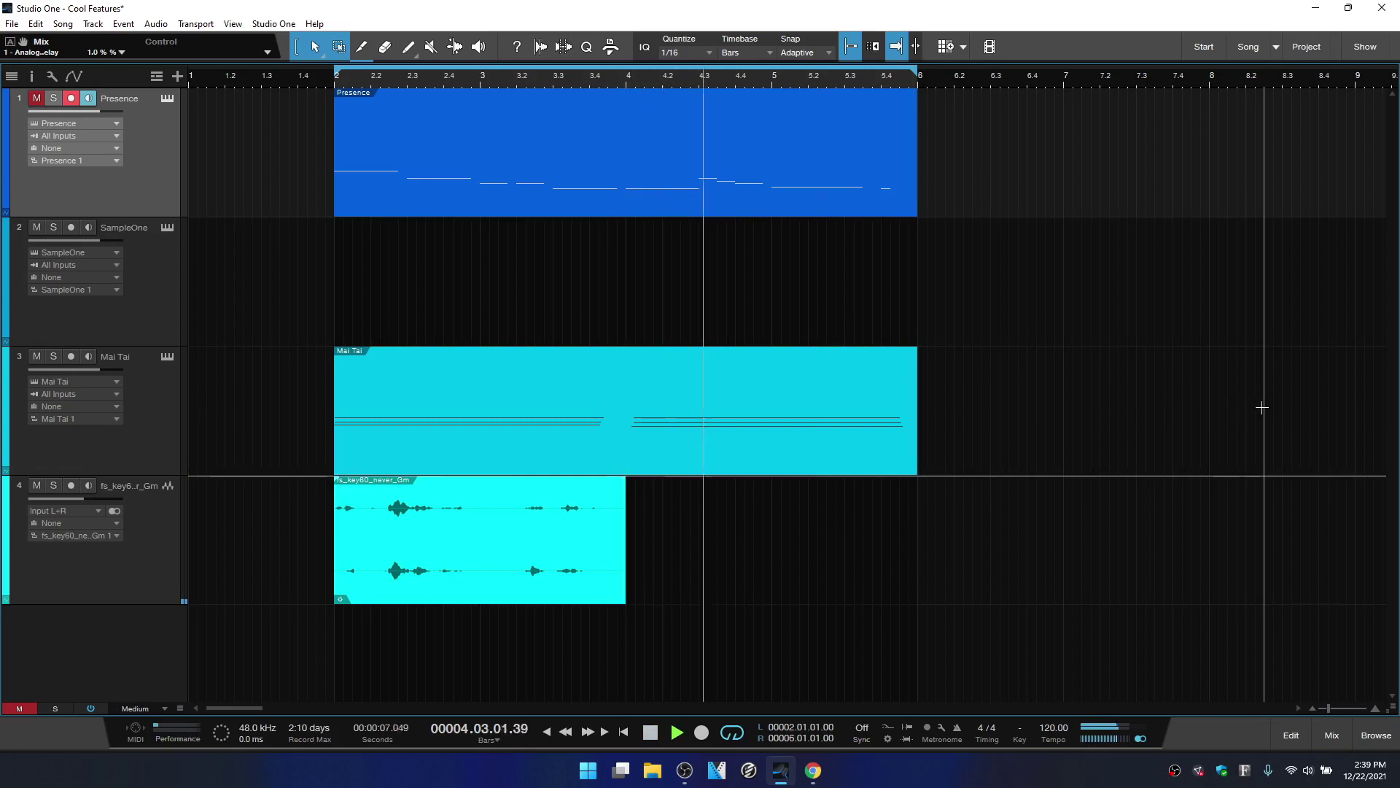
pyautogui.press('space')
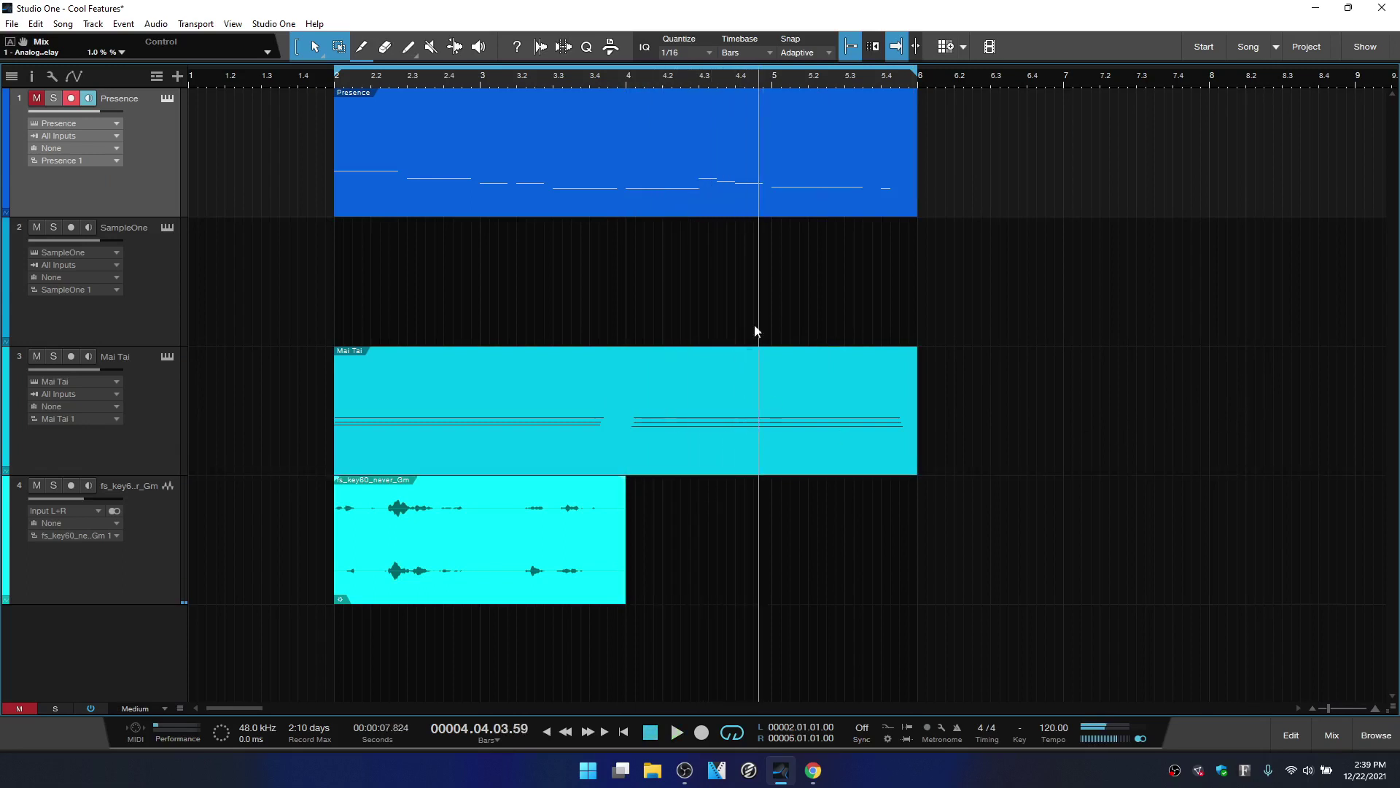
pyautogui.press('space')
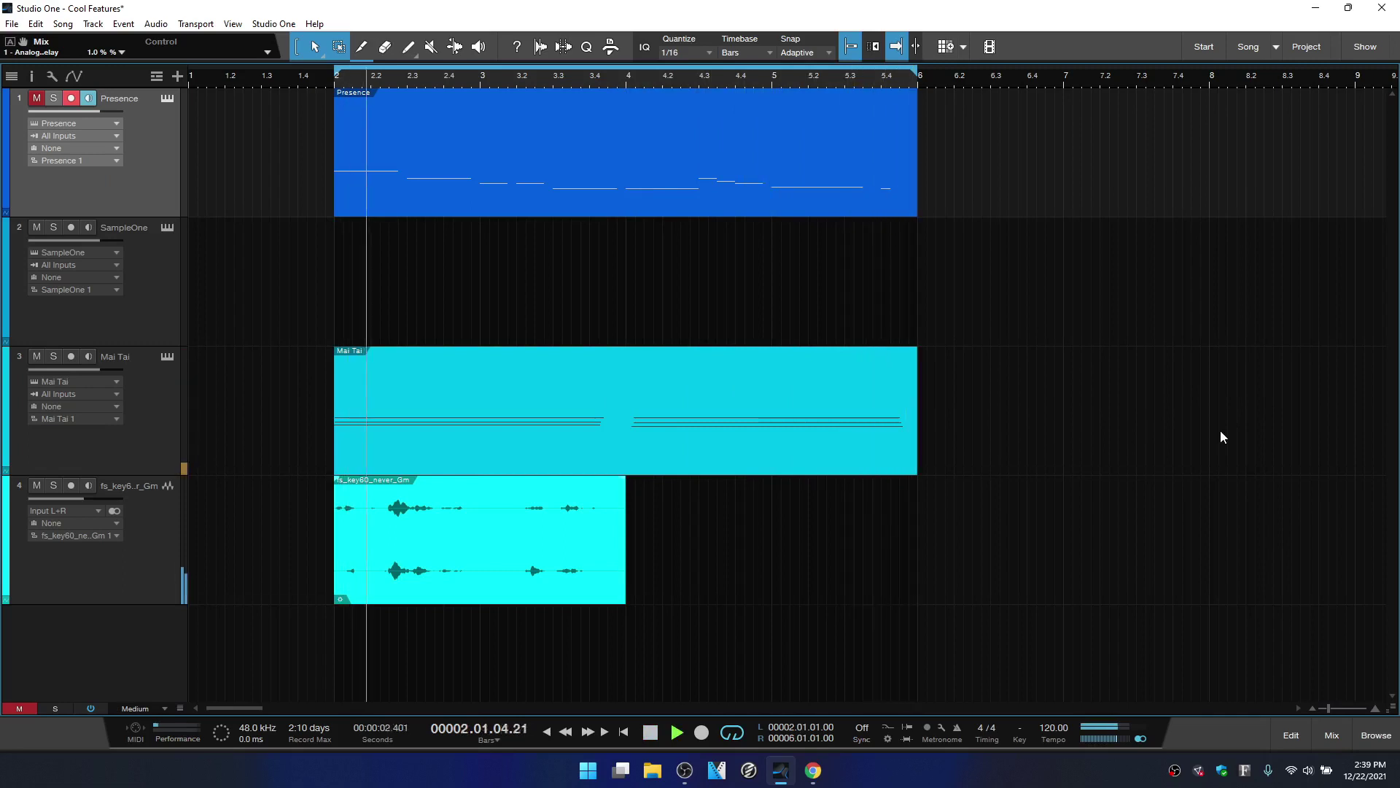
pyautogui.press('space')
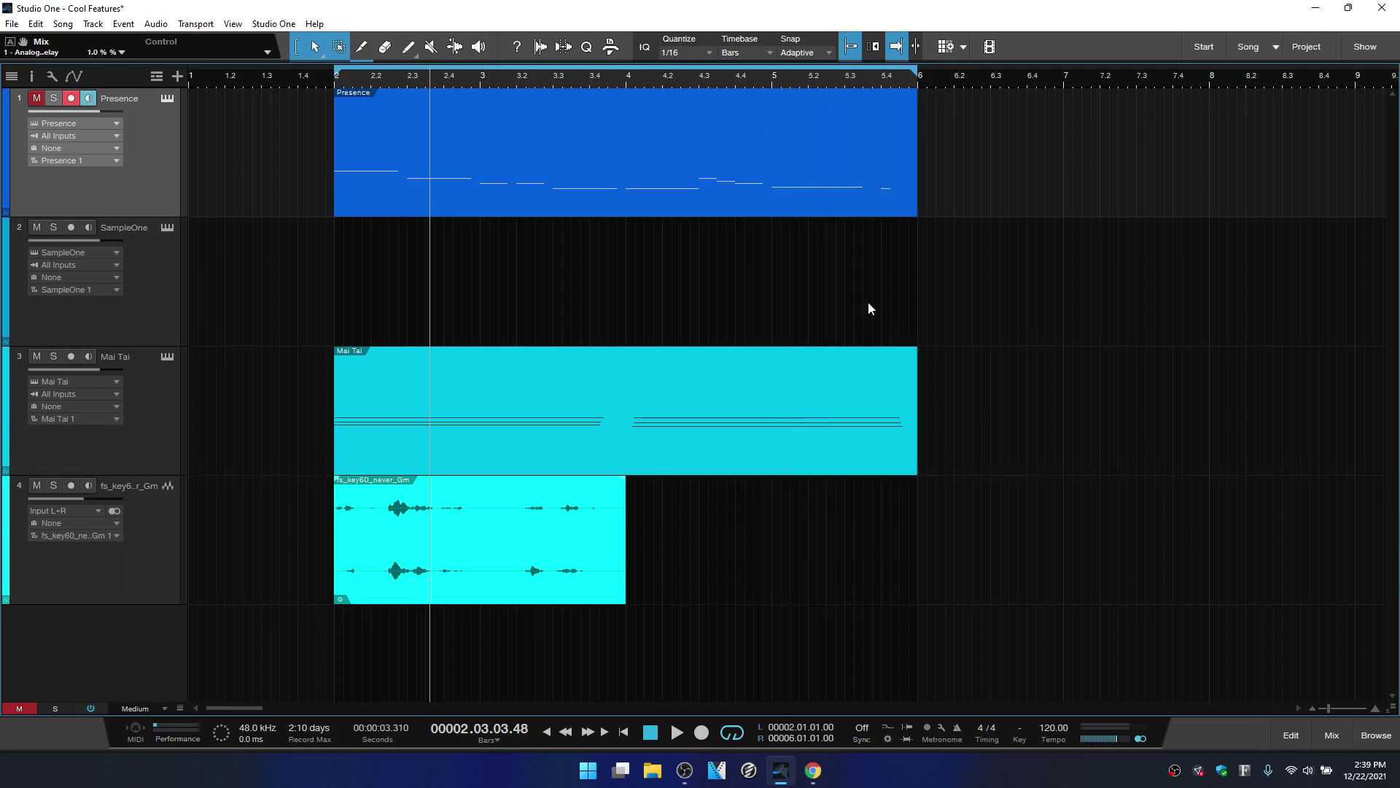
# - Check Chase long notes under Advanced > MIDI in Options and confirm with OK
pyautogui.click(275, 25)
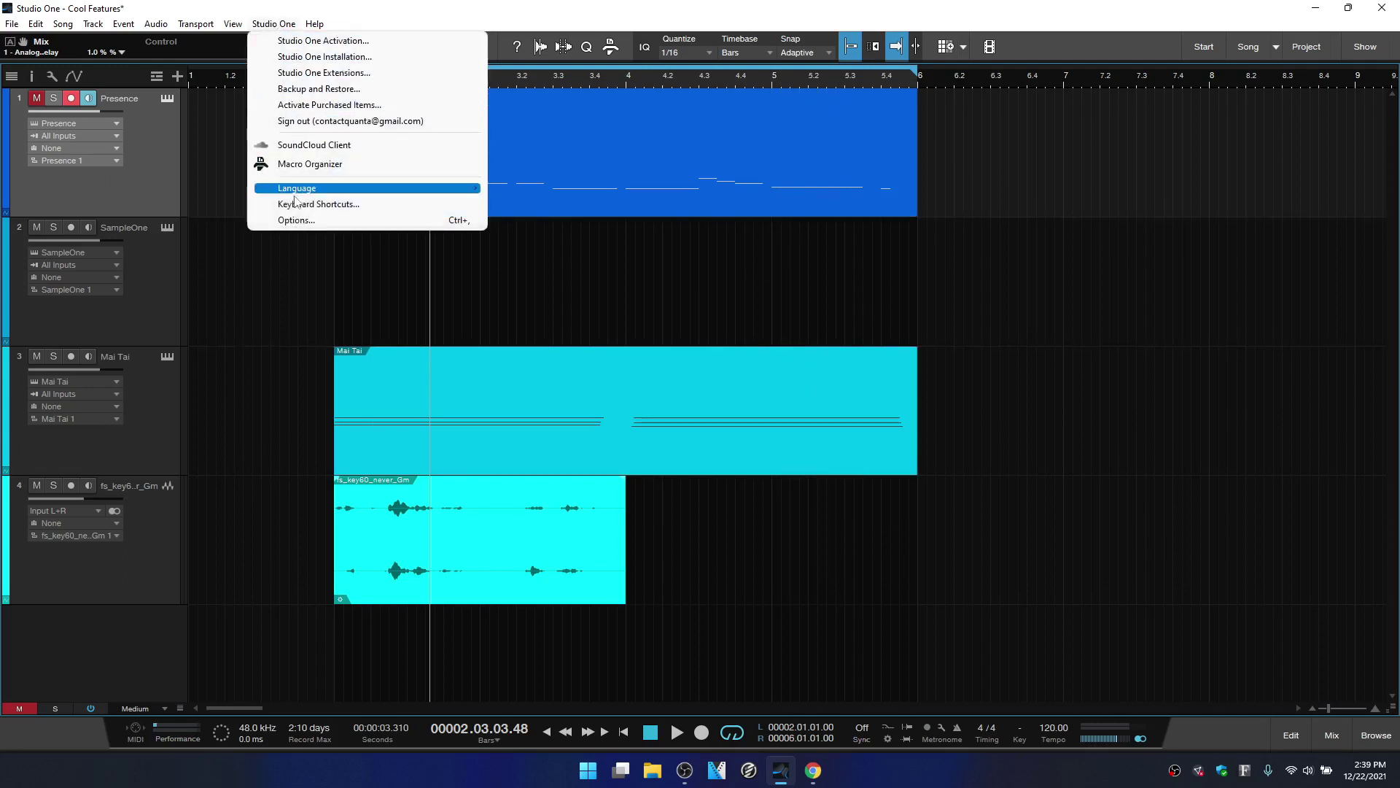
pyautogui.click(296, 220)
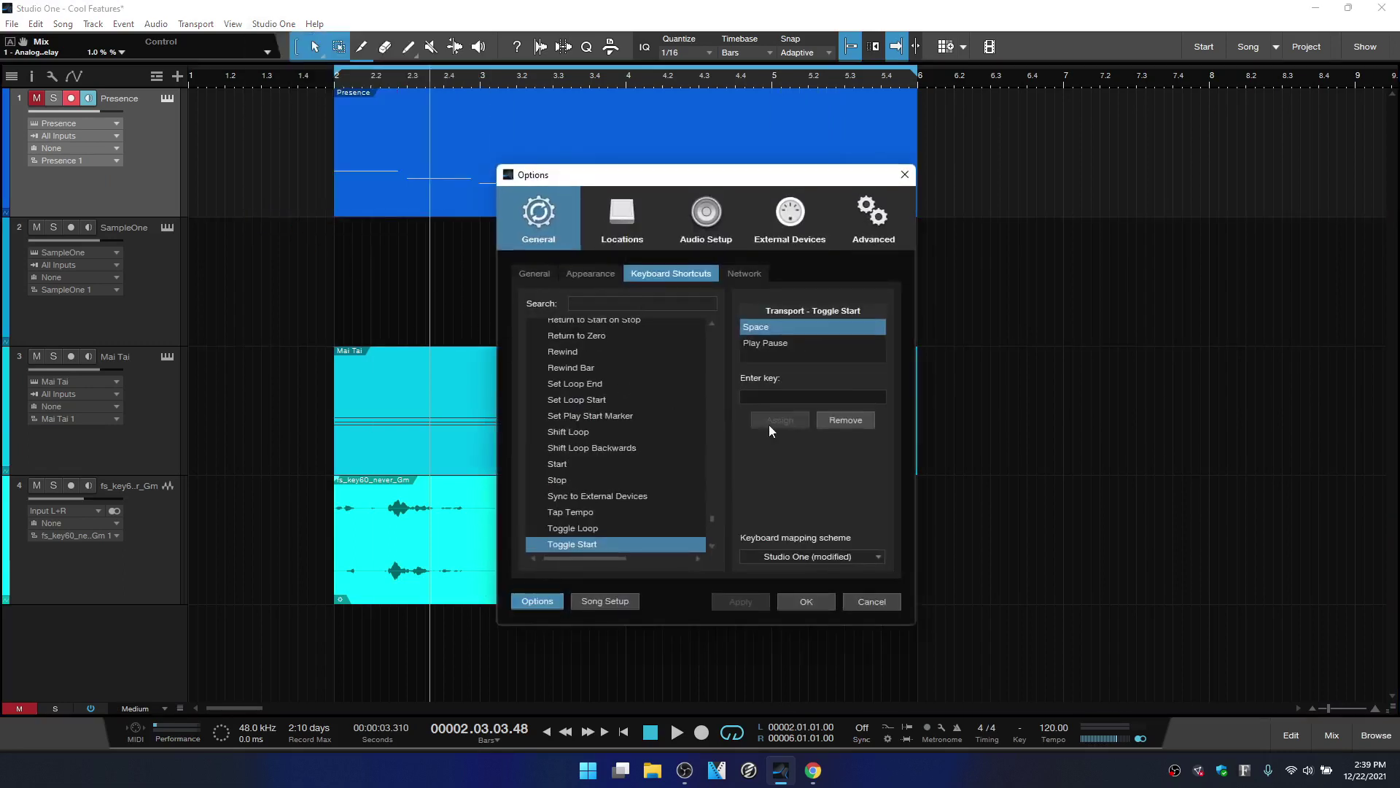
pyautogui.click(873, 217)
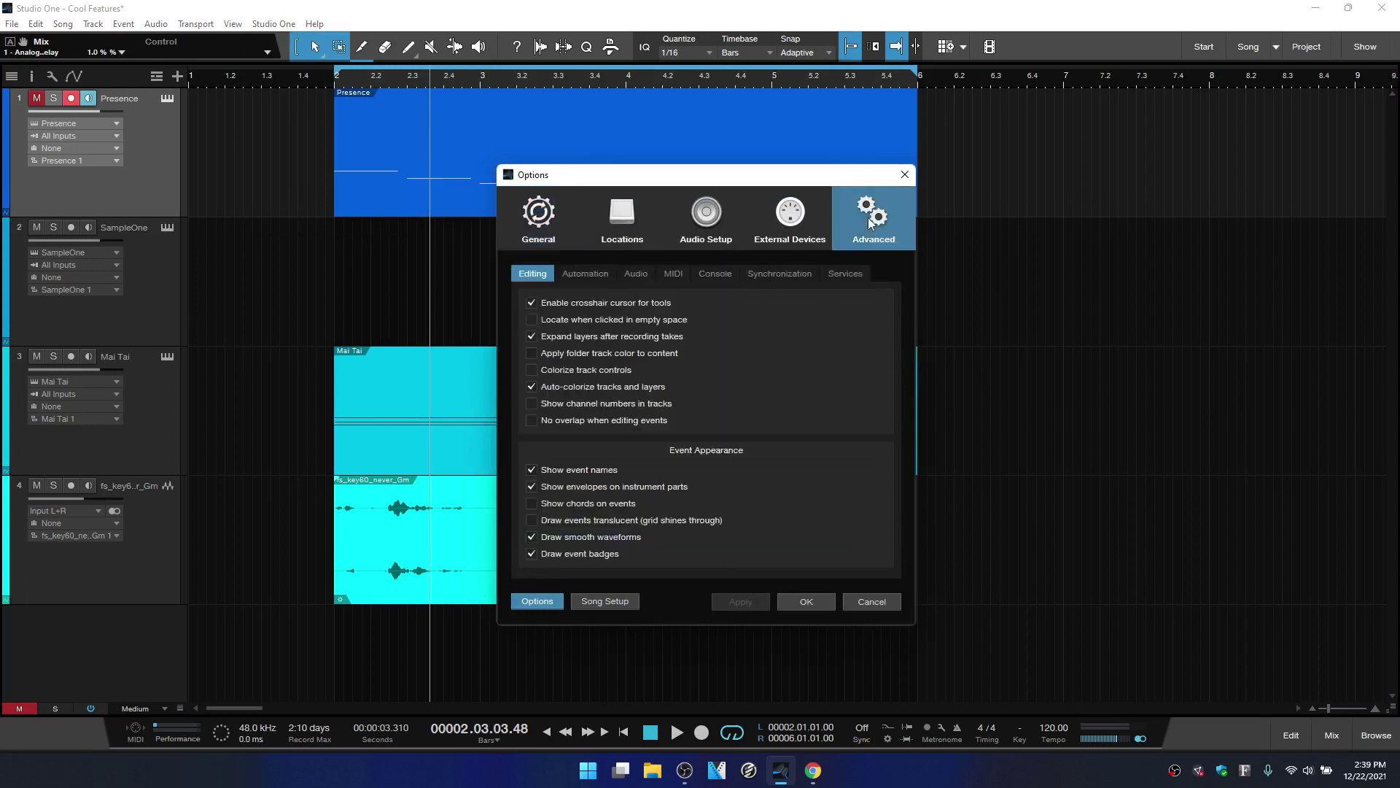
pyautogui.click(674, 274)
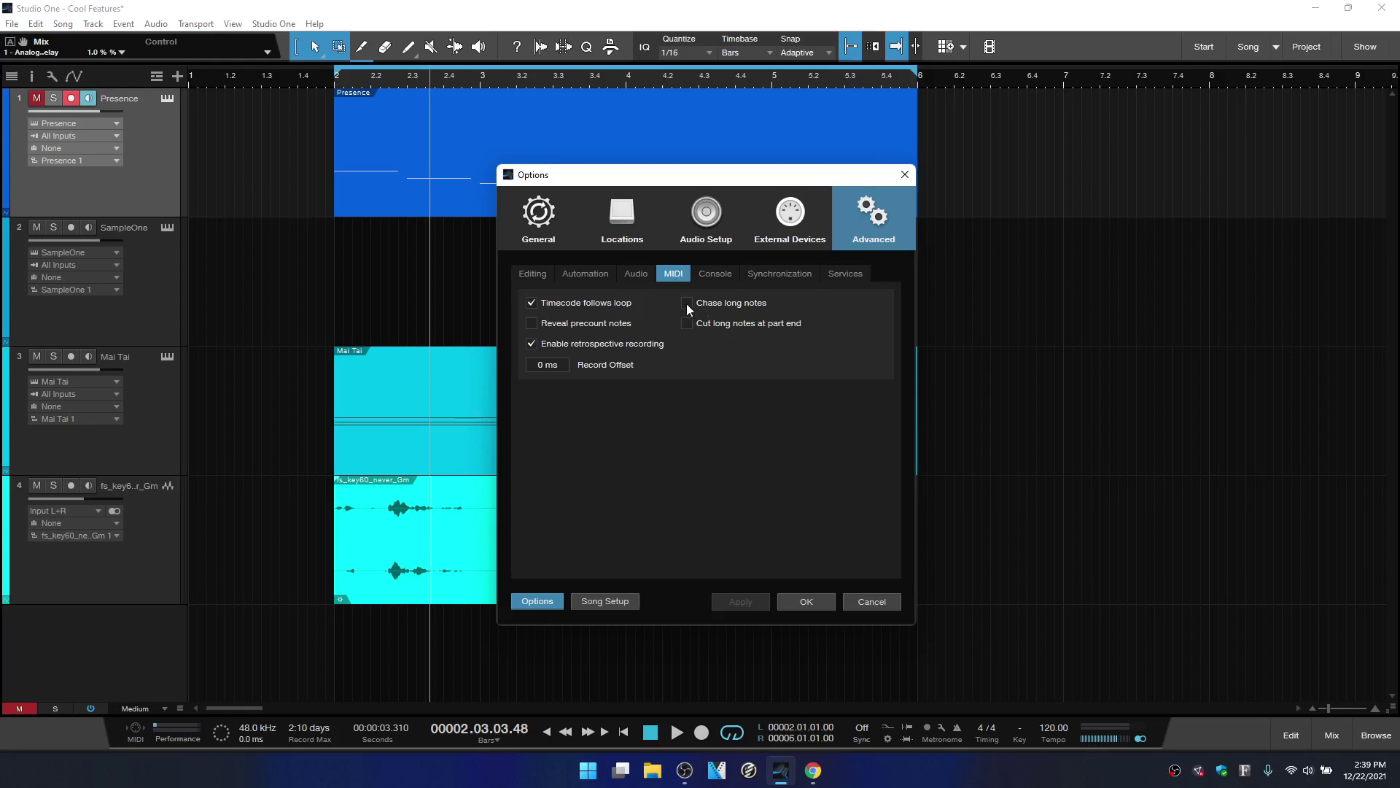
pyautogui.click(686, 303)
pyautogui.click(799, 601)
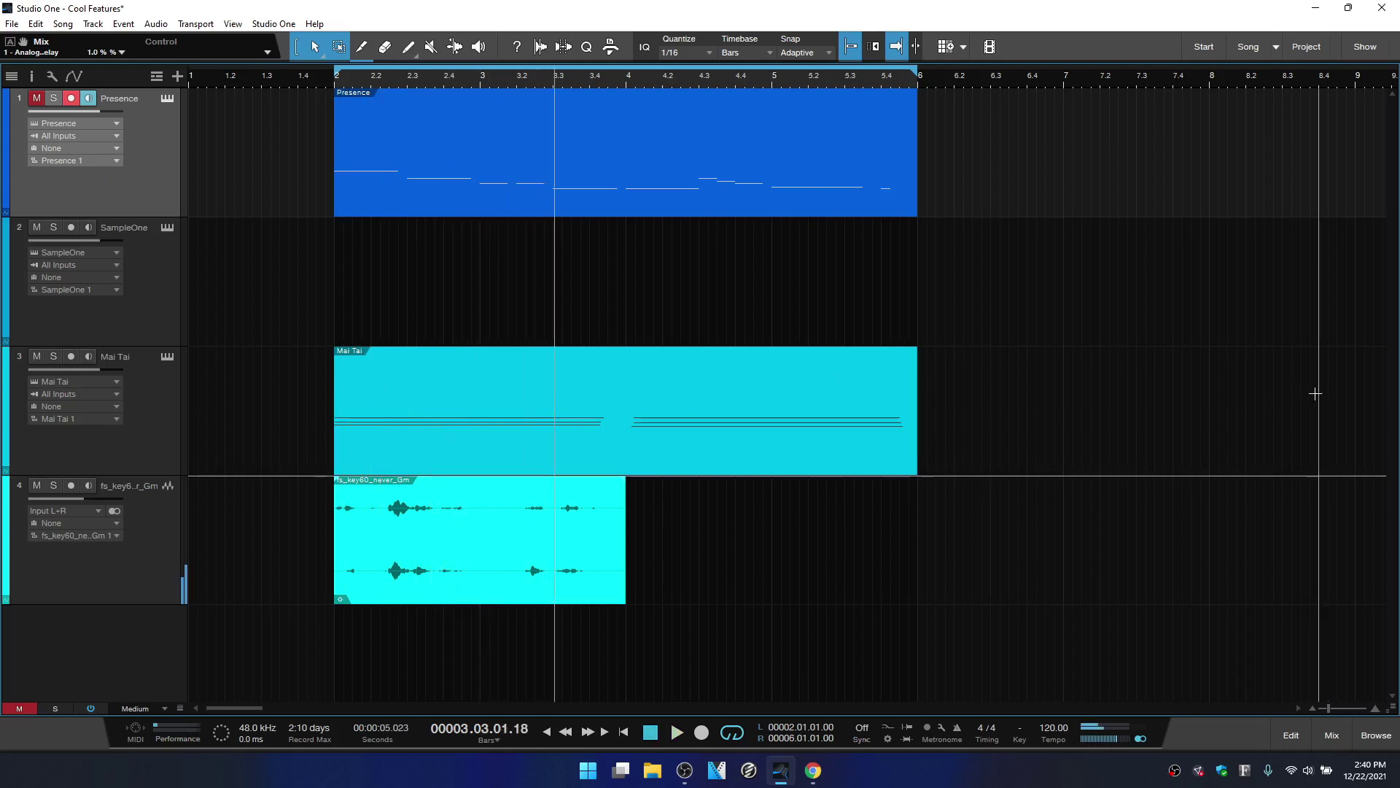
# - Put the playhead at bar 4.4, start playback, and stop it just past bar 5
pyautogui.click(741, 77)
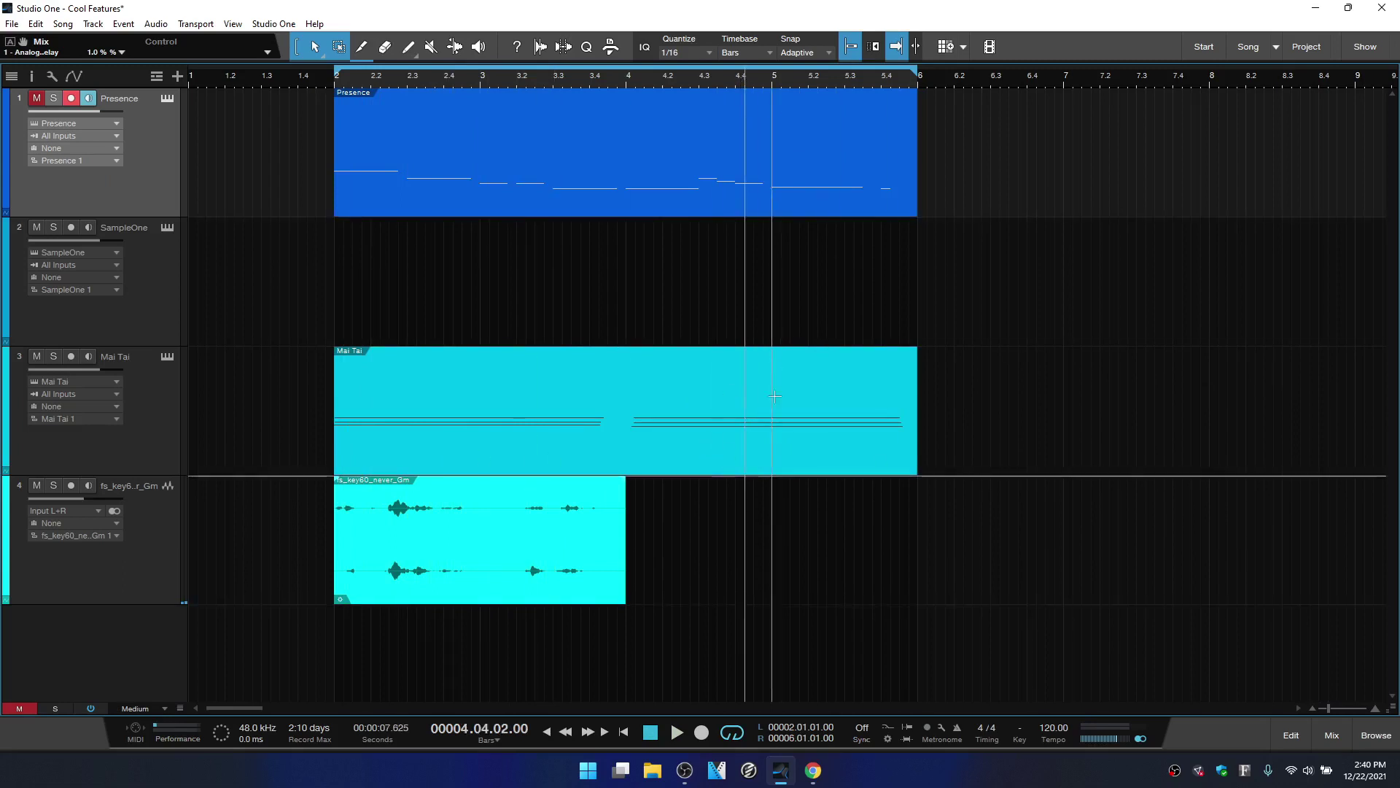
pyautogui.press('space')
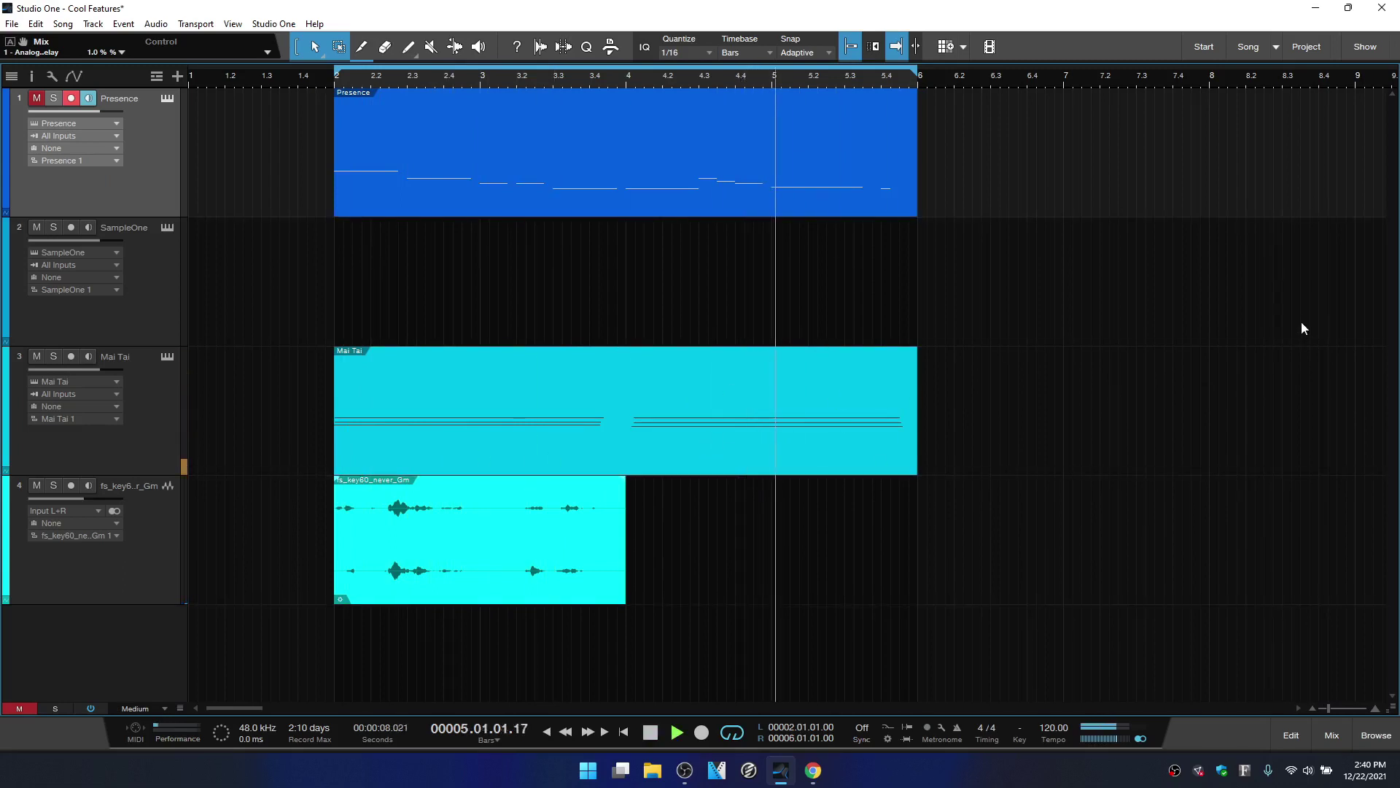
pyautogui.press('space')
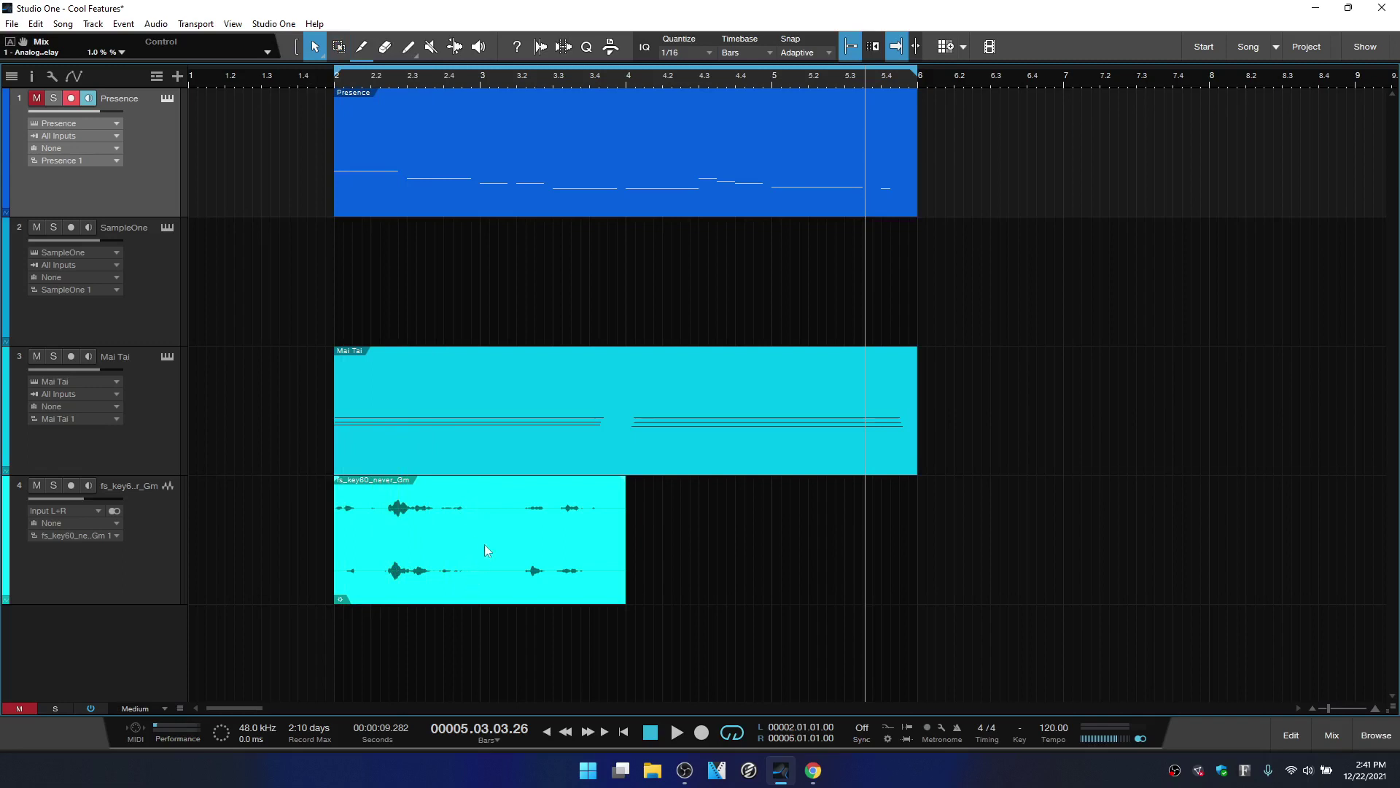
# - With the Smart tool, try copying bars 2.2.2–2.4.4 of the audio to bar 5.4, then revert
pyautogui.click(297, 50)
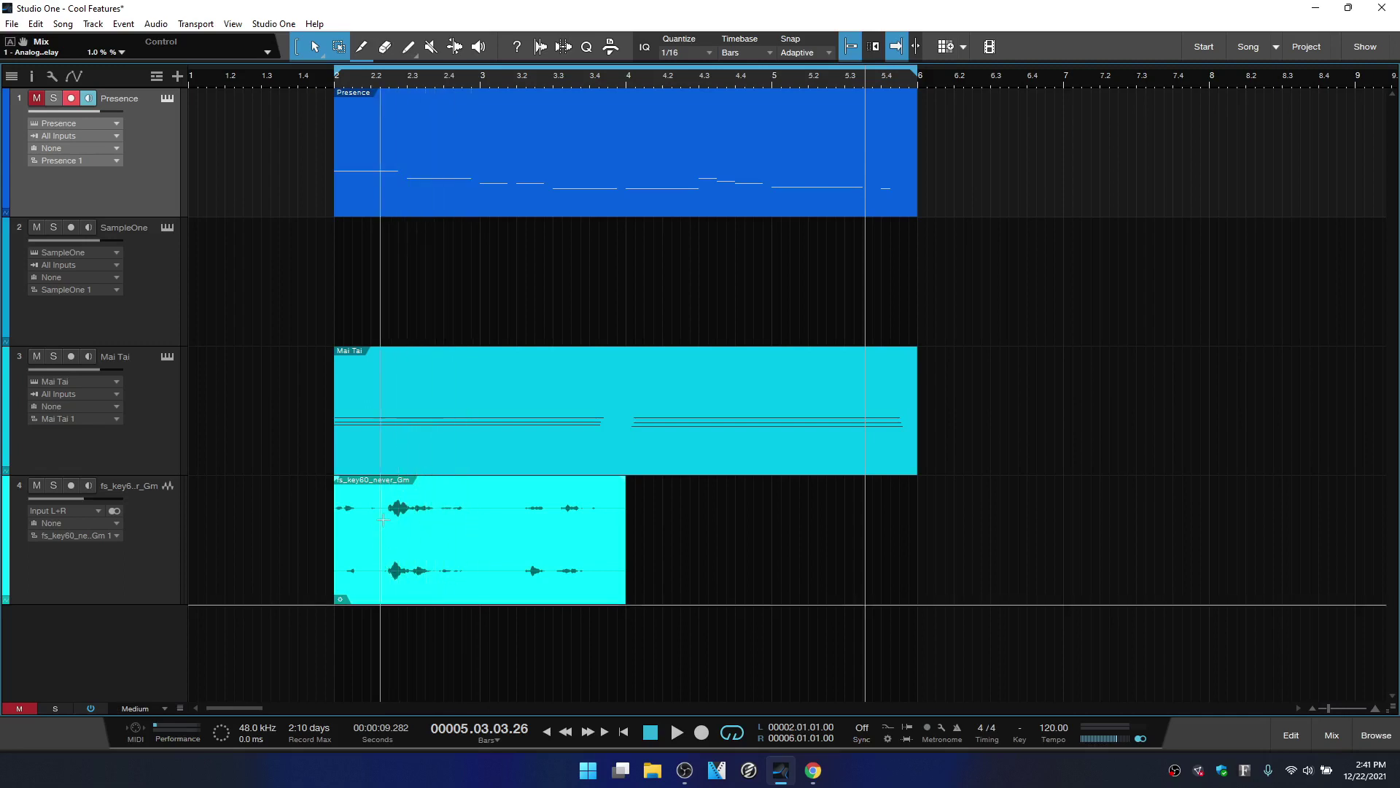
pyautogui.moveTo(383, 520); pyautogui.dragTo(474, 538)
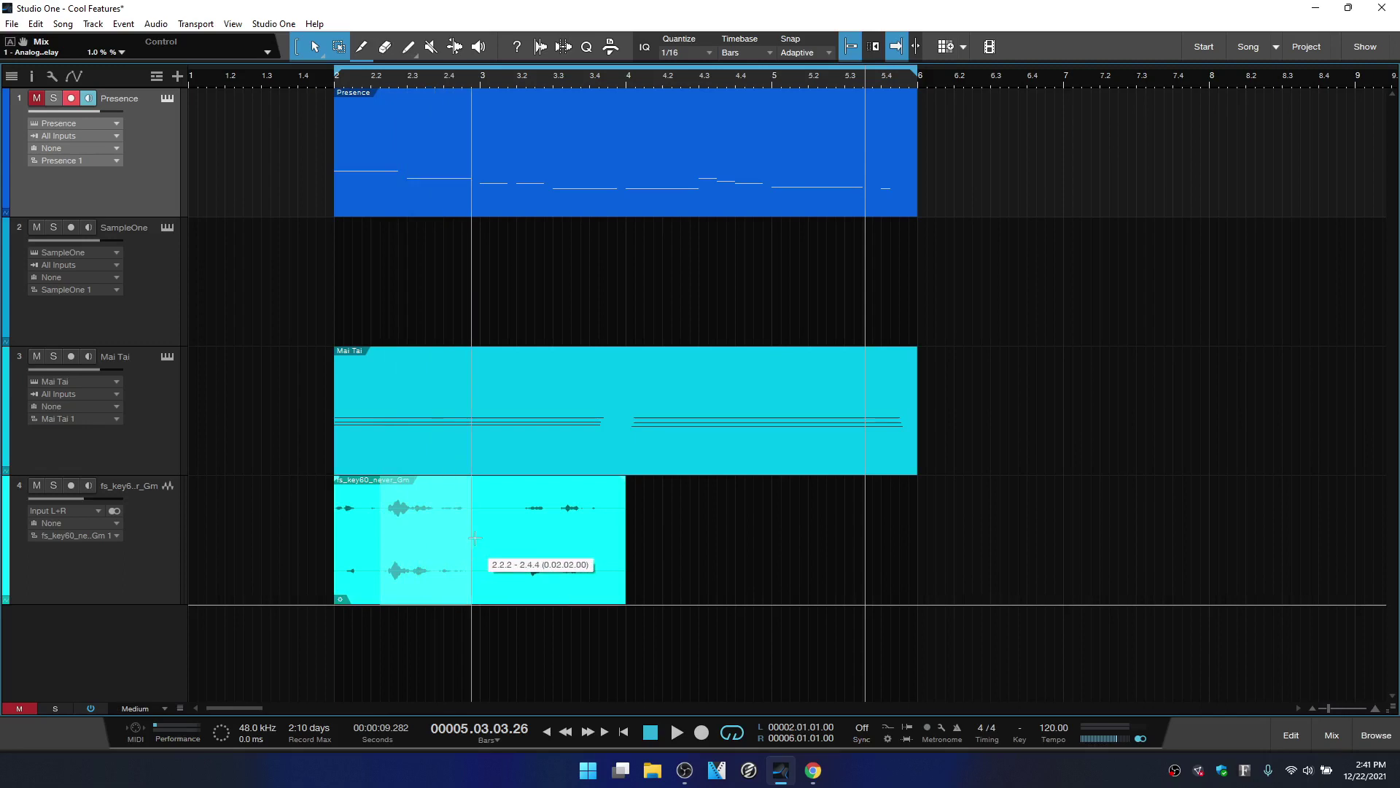
pyautogui.moveTo(430, 581); pyautogui.dragTo(983, 640)
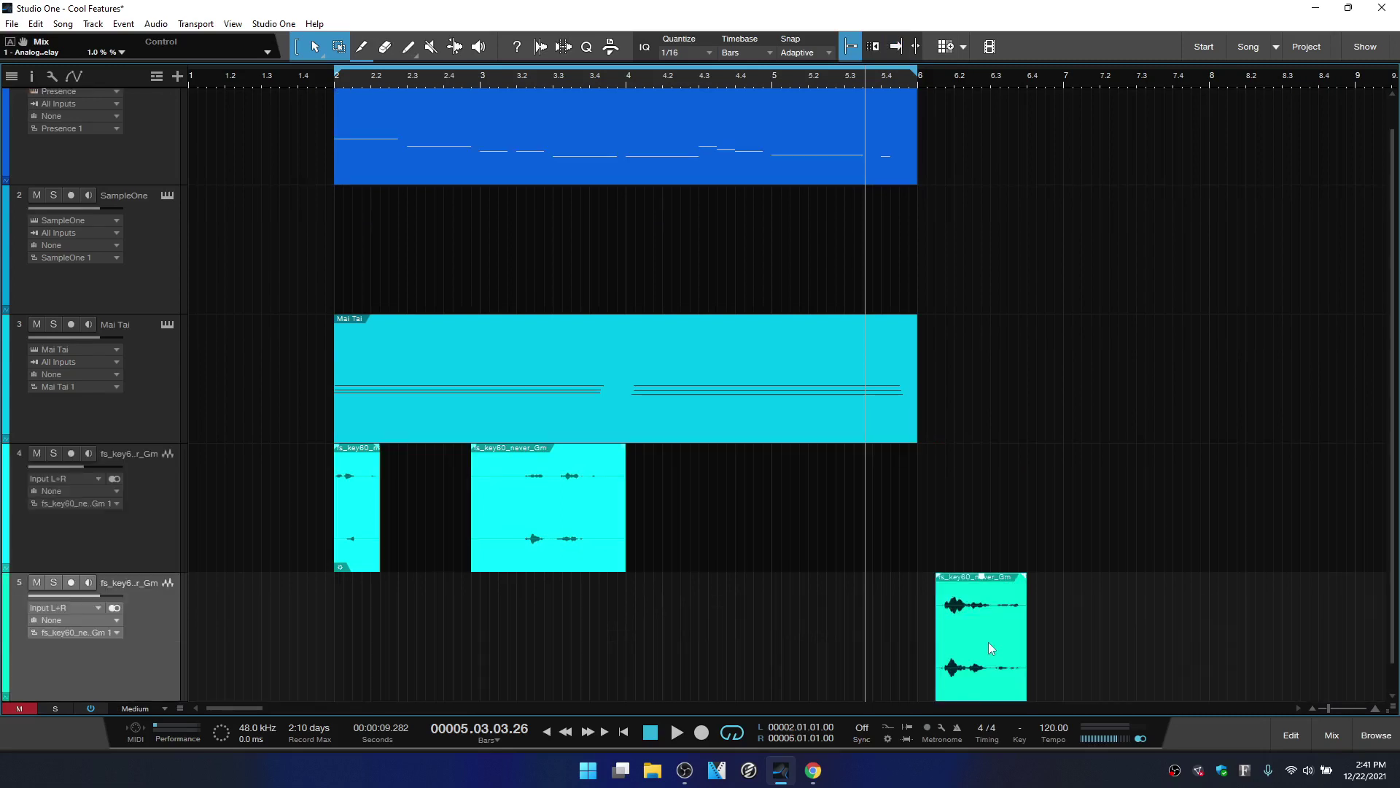
pyautogui.hotkey('ctrl', 'z')
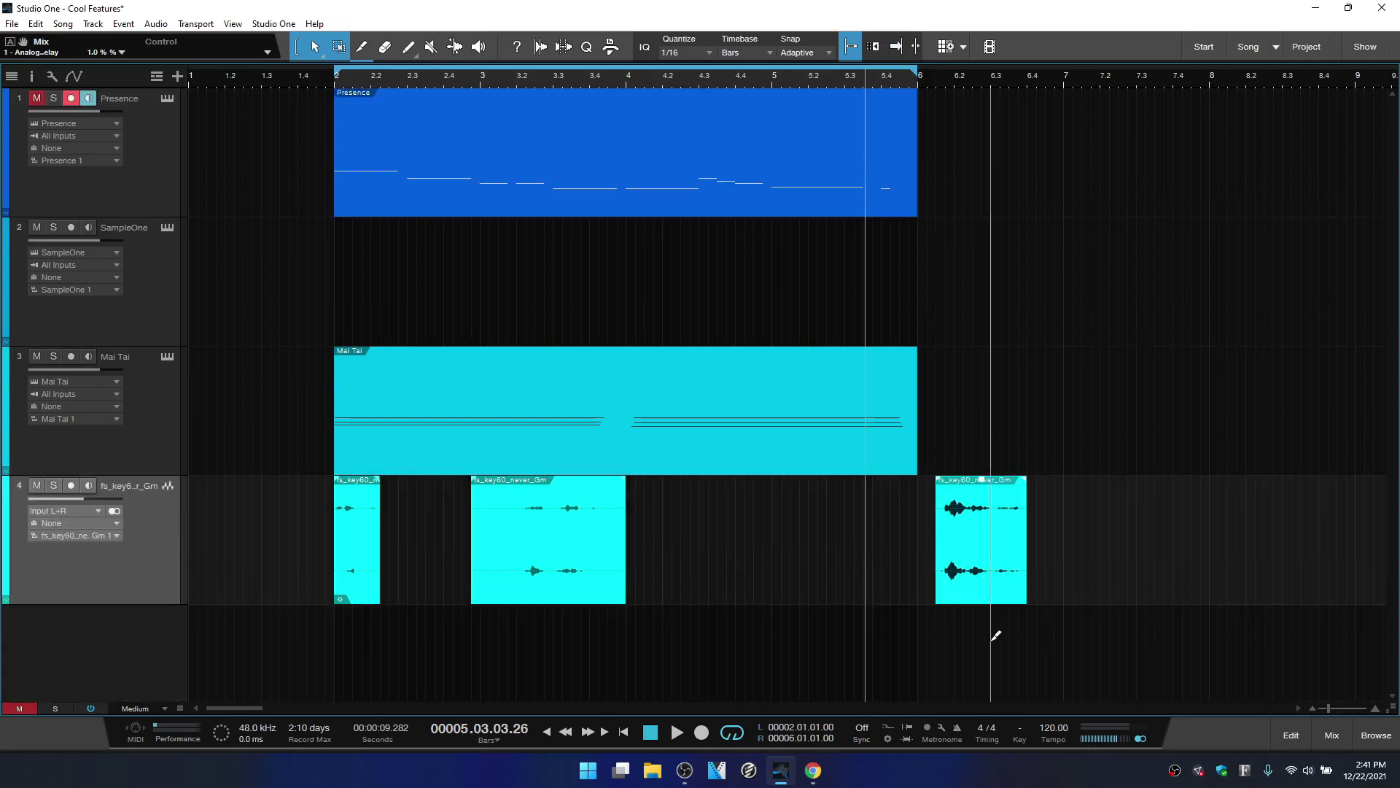
pyautogui.hotkey('ctrl', 'z')
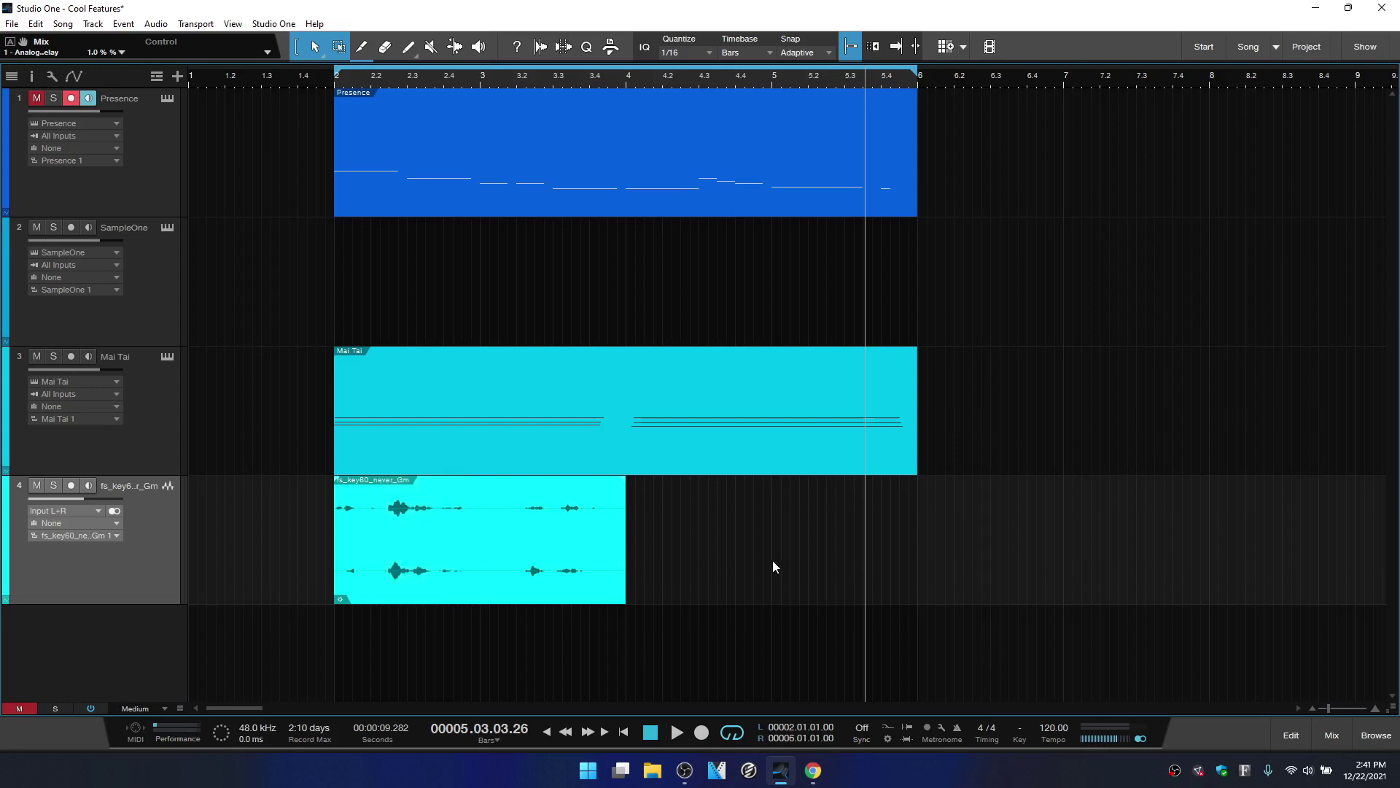
pyautogui.moveTo(377, 558)
pyautogui.mouseDown()
pyautogui.moveTo(421, 566)
pyautogui.moveTo(384, 557)
pyautogui.mouseUp()
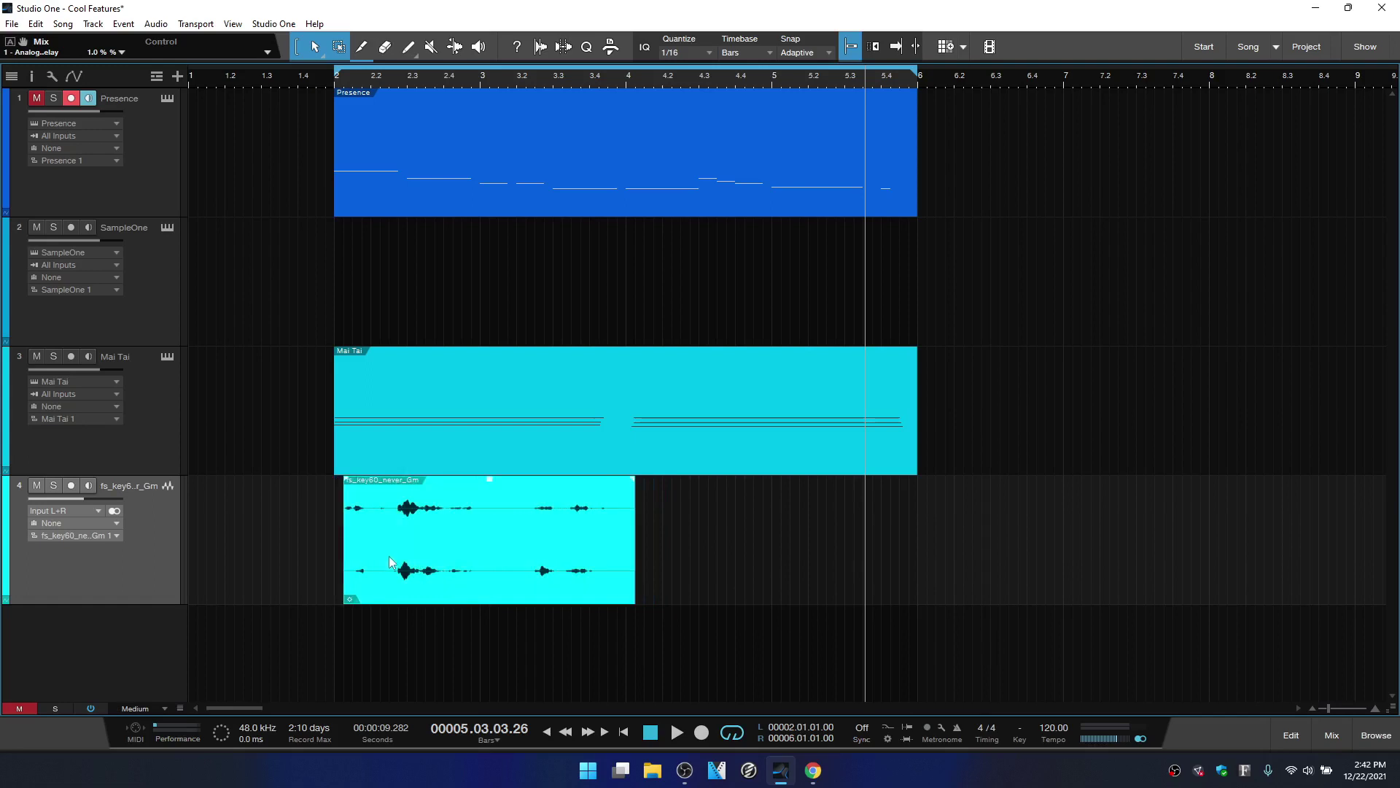
pyautogui.press('q')
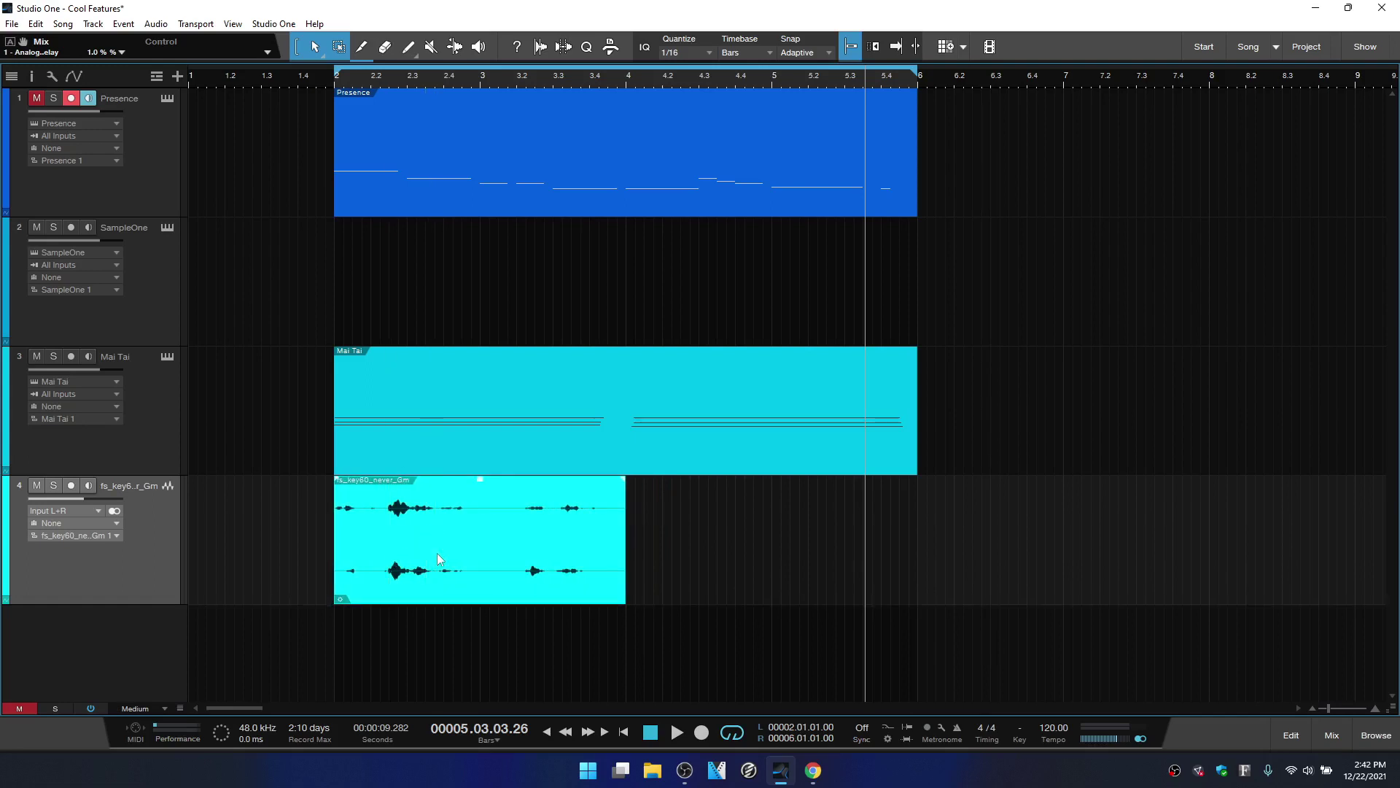
# - Range-select bars 2.3.4 to 3.2 and split the audio event at the range edges
pyautogui.moveTo(437, 517); pyautogui.dragTo(514, 525)
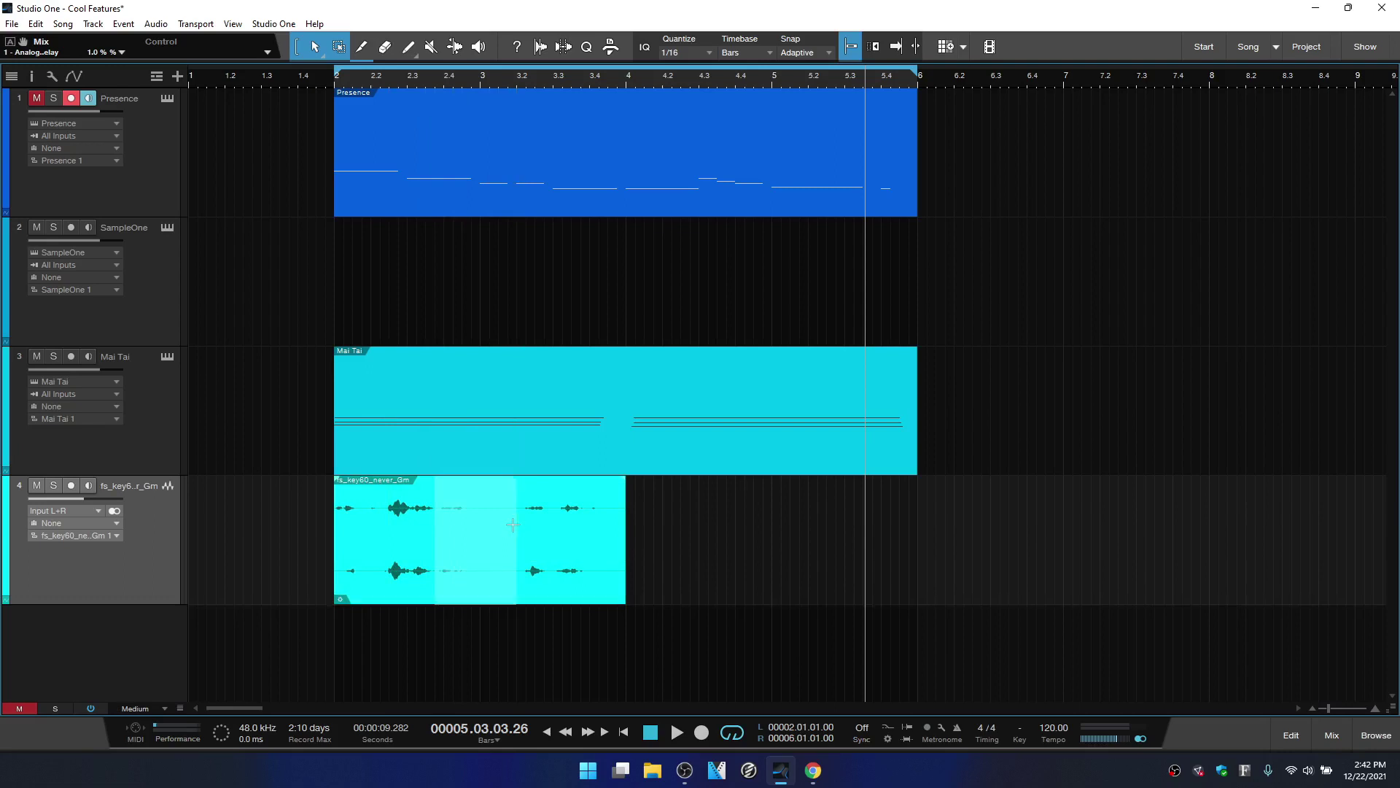
pyautogui.click(483, 496)
pyautogui.hotkey('ctrl', 'alt', 'x')
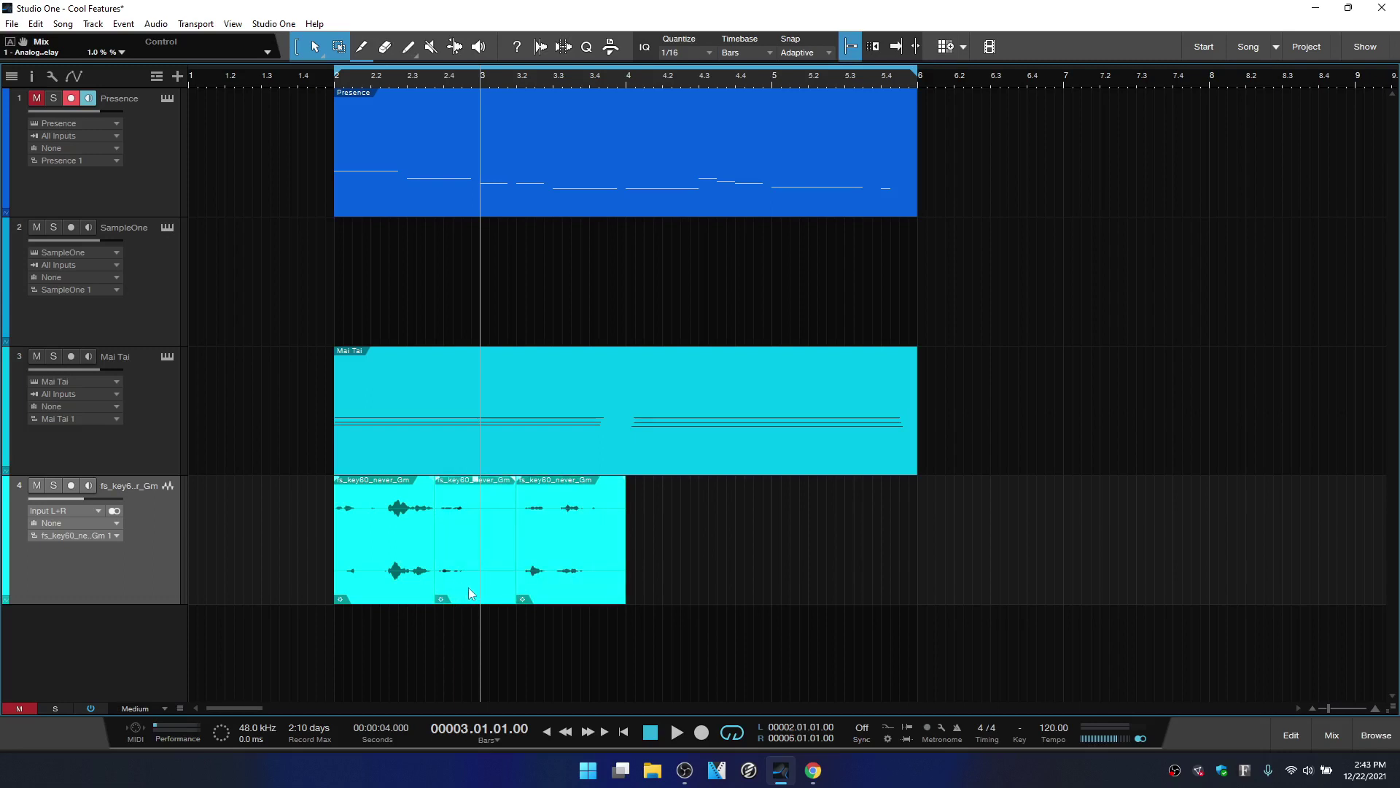
pyautogui.moveTo(465, 588); pyautogui.dragTo(445, 587)
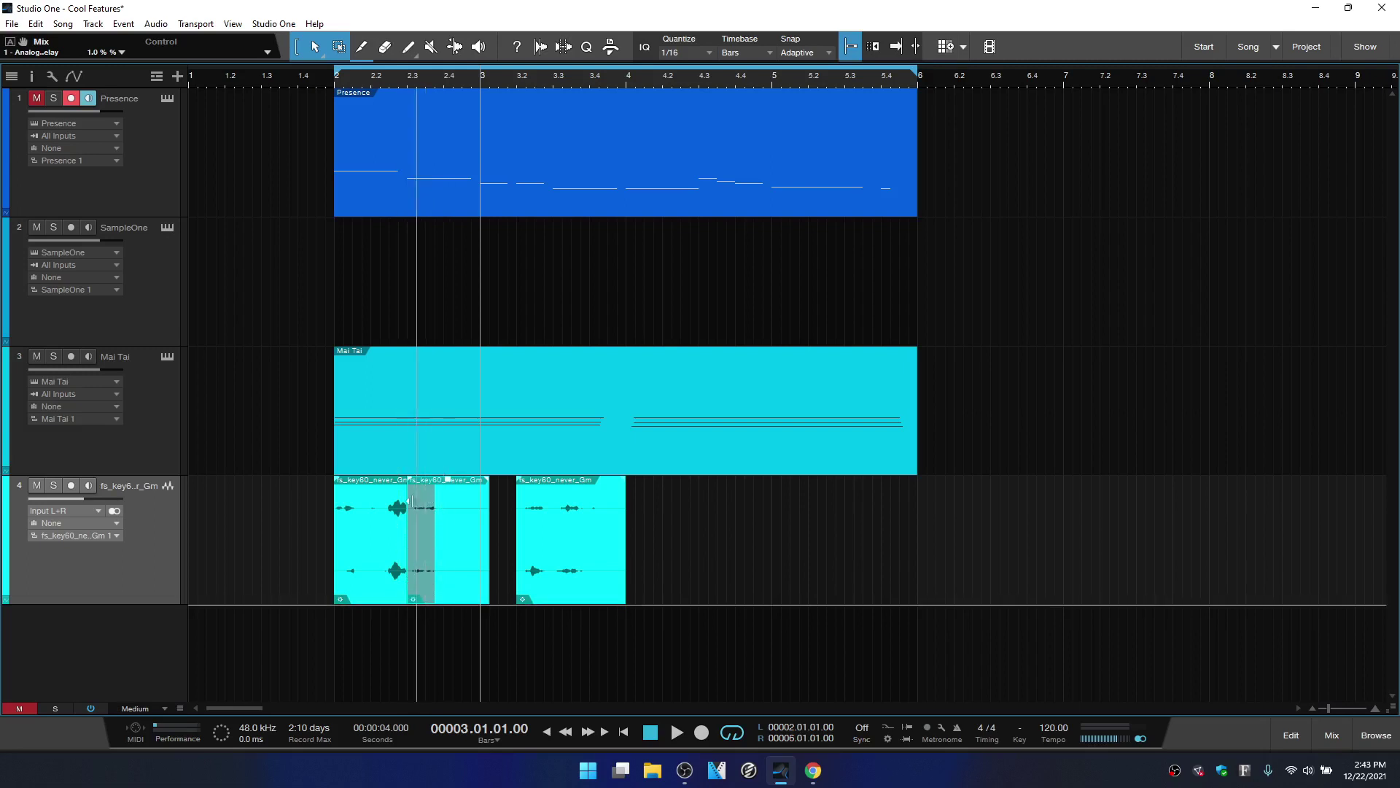
pyautogui.moveTo(460, 597); pyautogui.dragTo(485, 597)
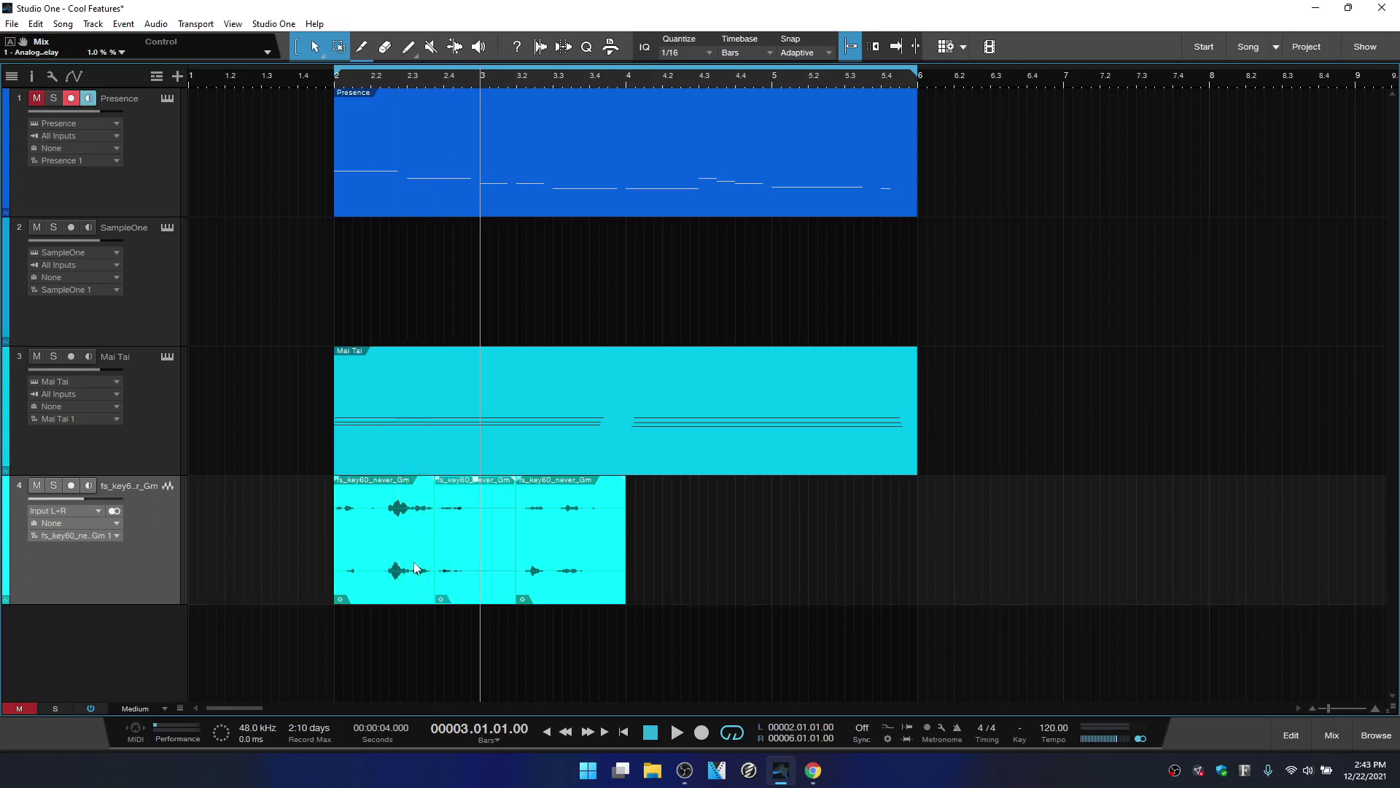
# - Turn on no-overlap editing and slide the middle audio piece to bar 2.3.4
pyautogui.click(51, 76)
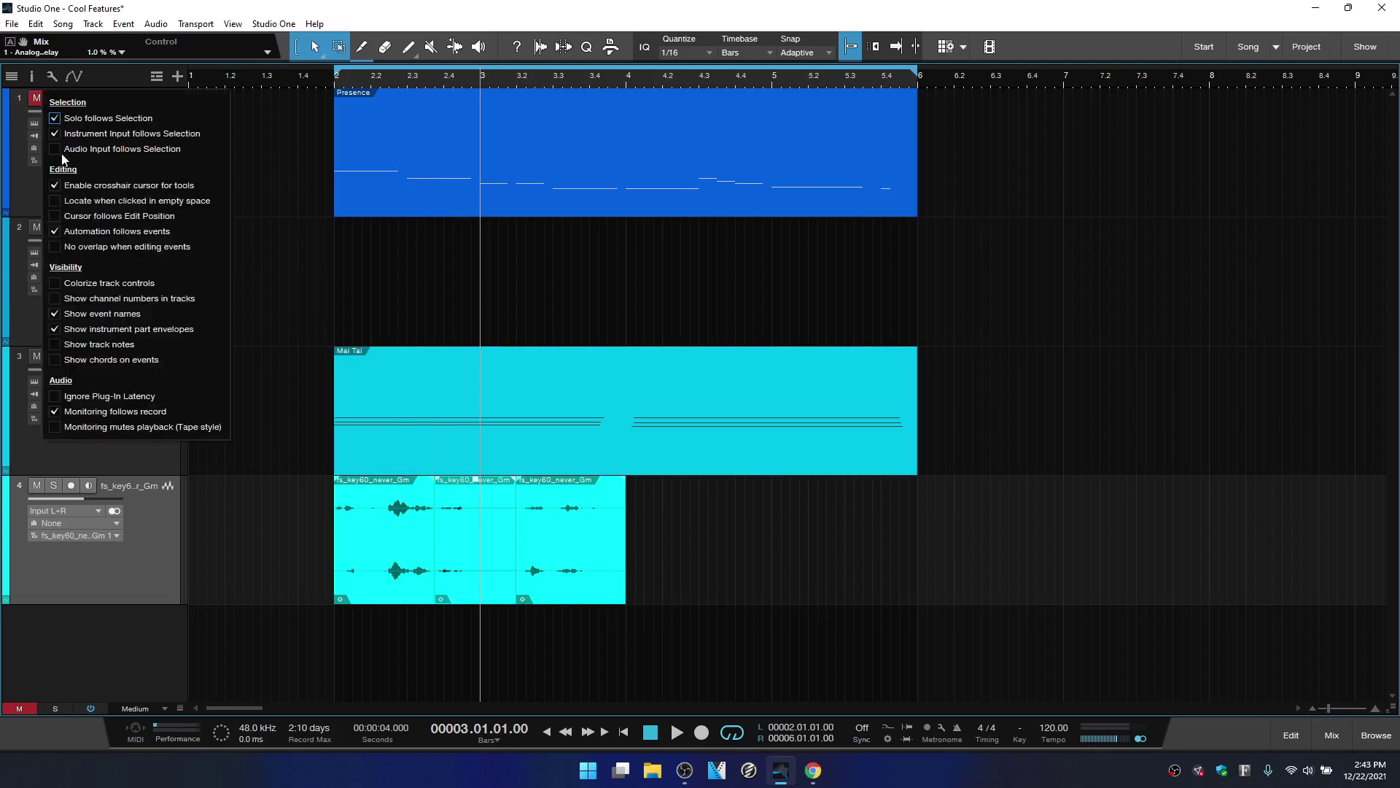
pyautogui.click(54, 246)
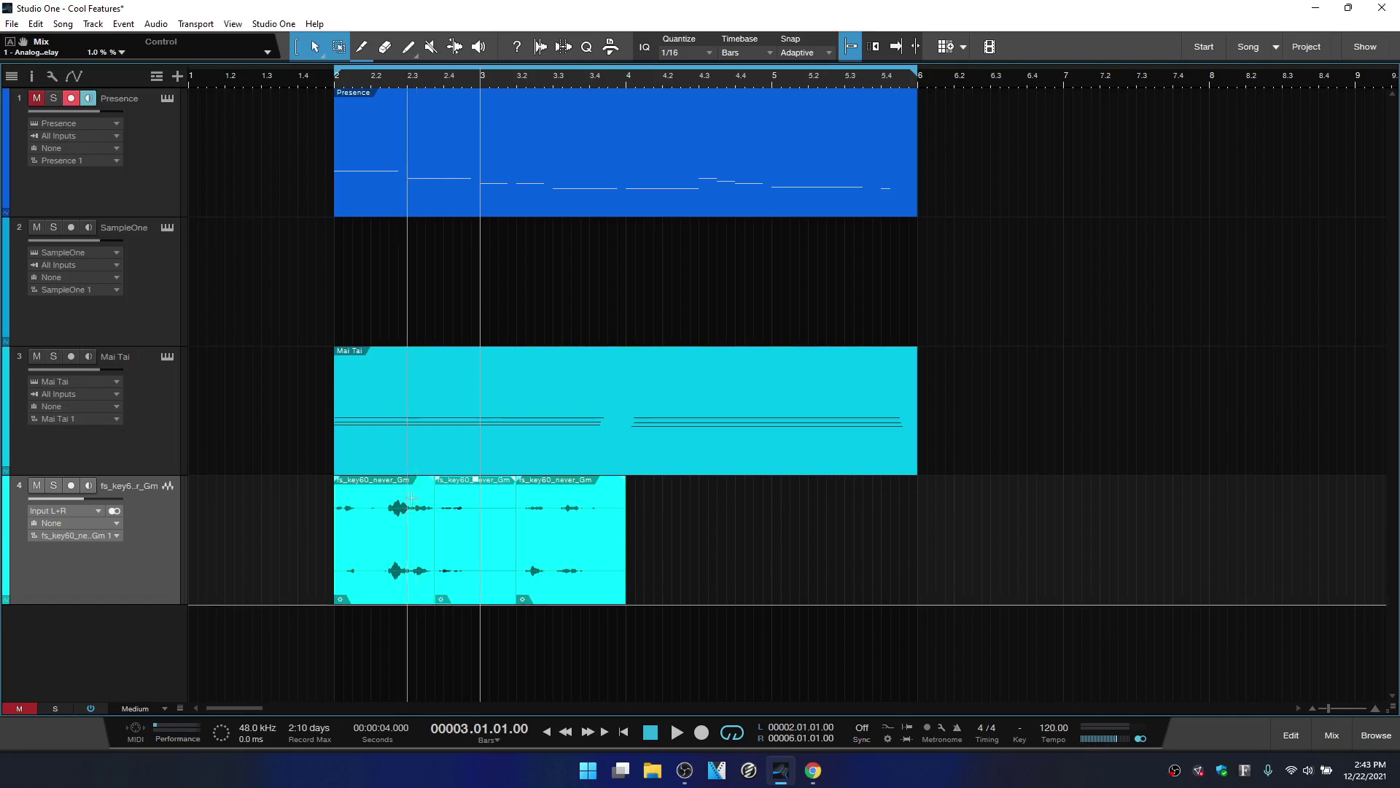
pyautogui.moveTo(483, 593); pyautogui.dragTo(466, 588)
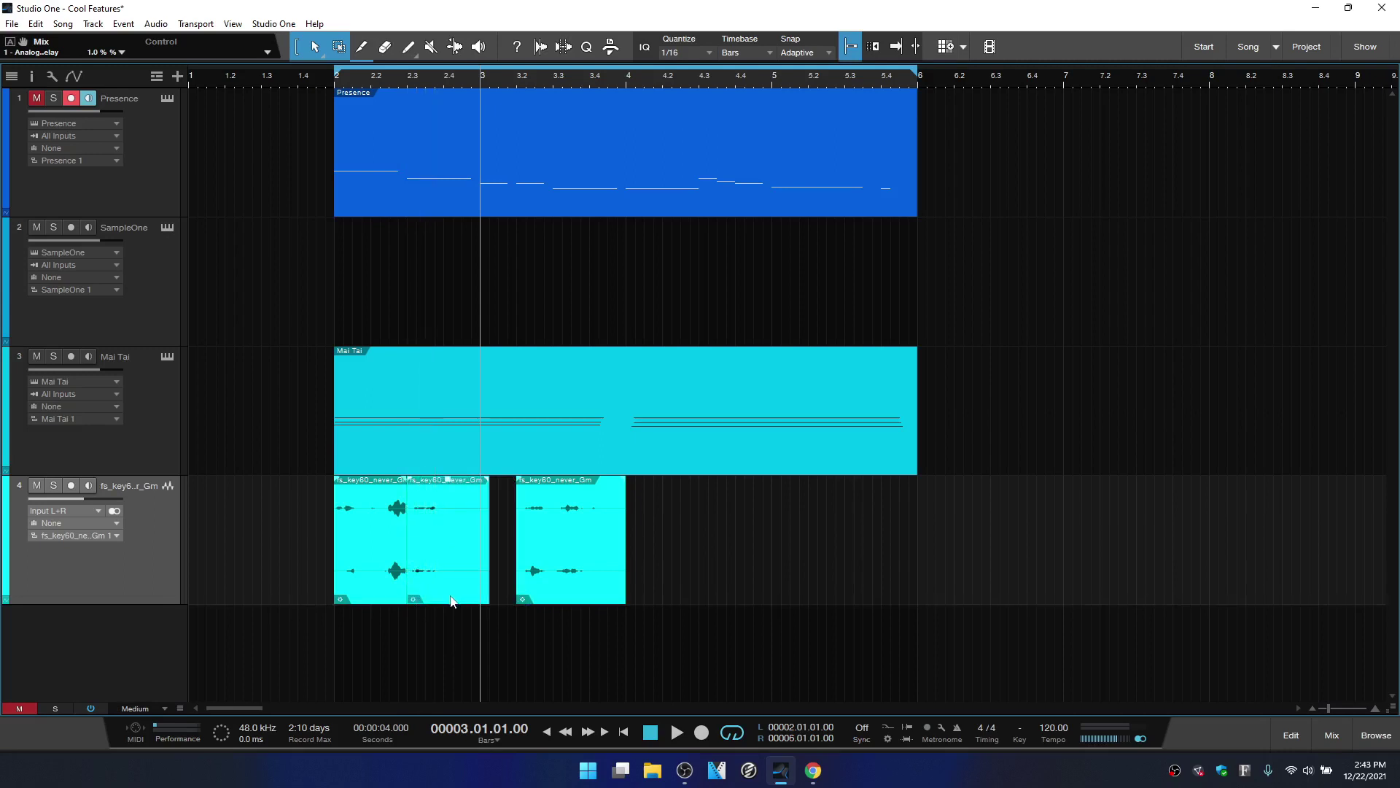
pyautogui.moveTo(456, 599); pyautogui.dragTo(475, 601)
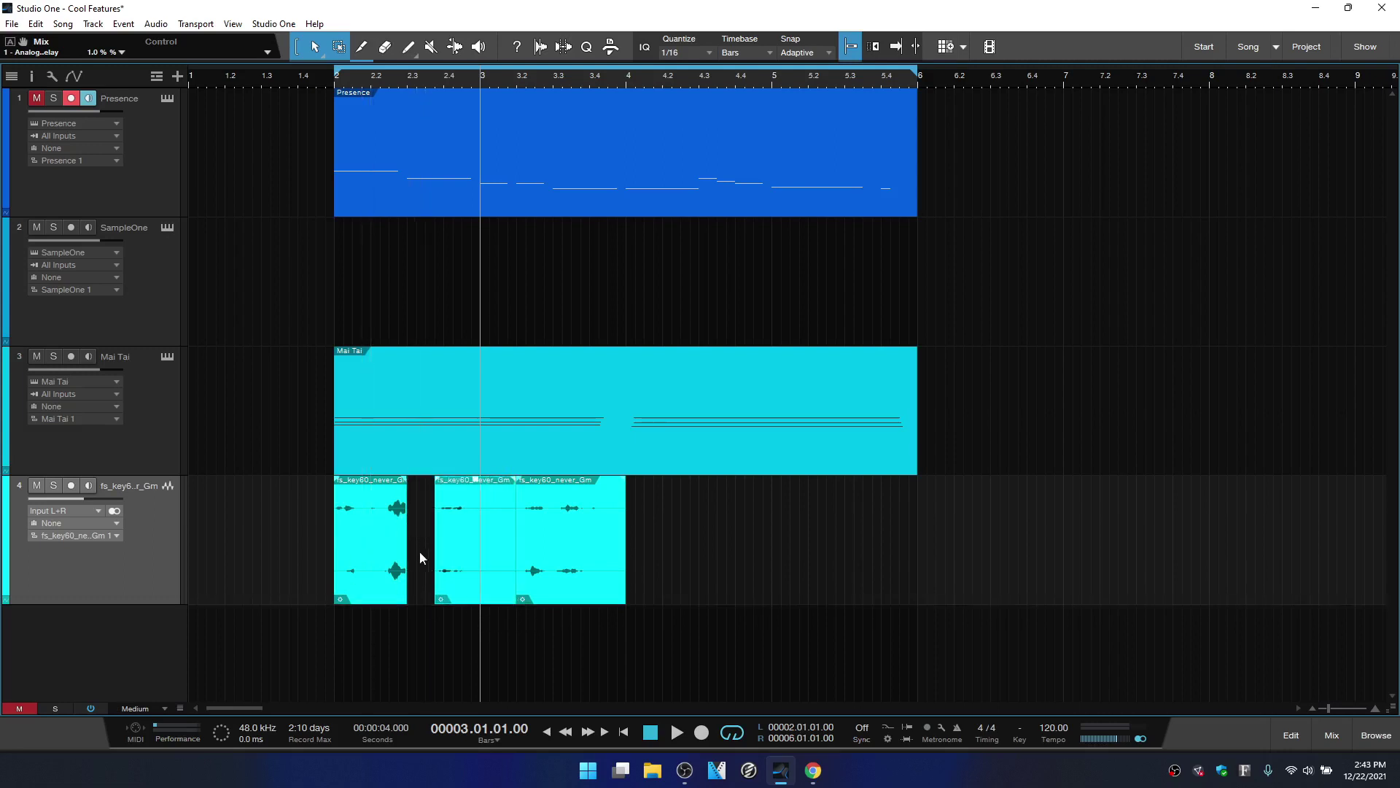
# - Extend the second event back into the gap, using undo/redo until the first piece rejoins it
pyautogui.moveTo(436, 585)
pyautogui.mouseDown()
pyautogui.moveTo(413, 585)
pyautogui.moveTo(417, 601)
pyautogui.mouseUp()
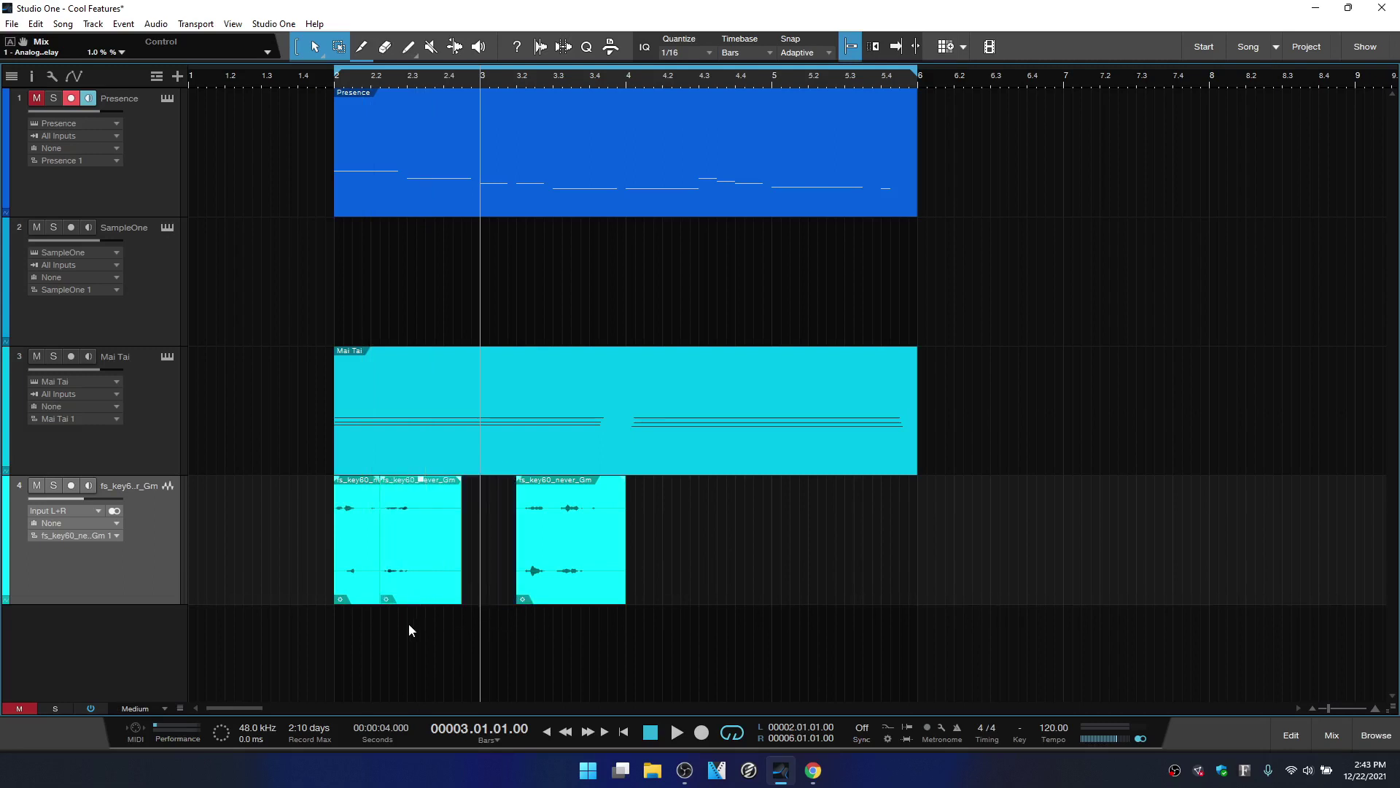
pyautogui.moveTo(414, 585); pyautogui.dragTo(467, 584)
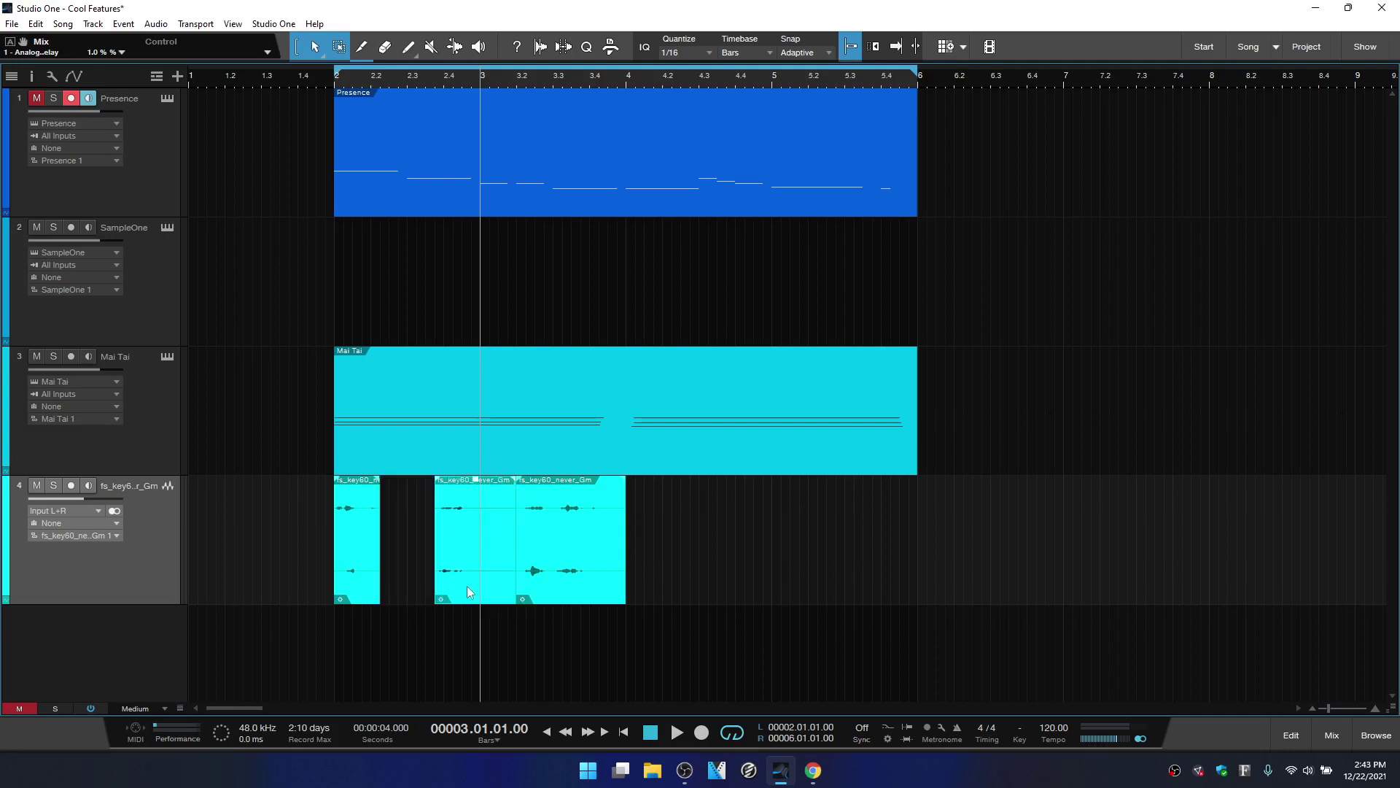
pyautogui.hotkey('ctrl', 'z')
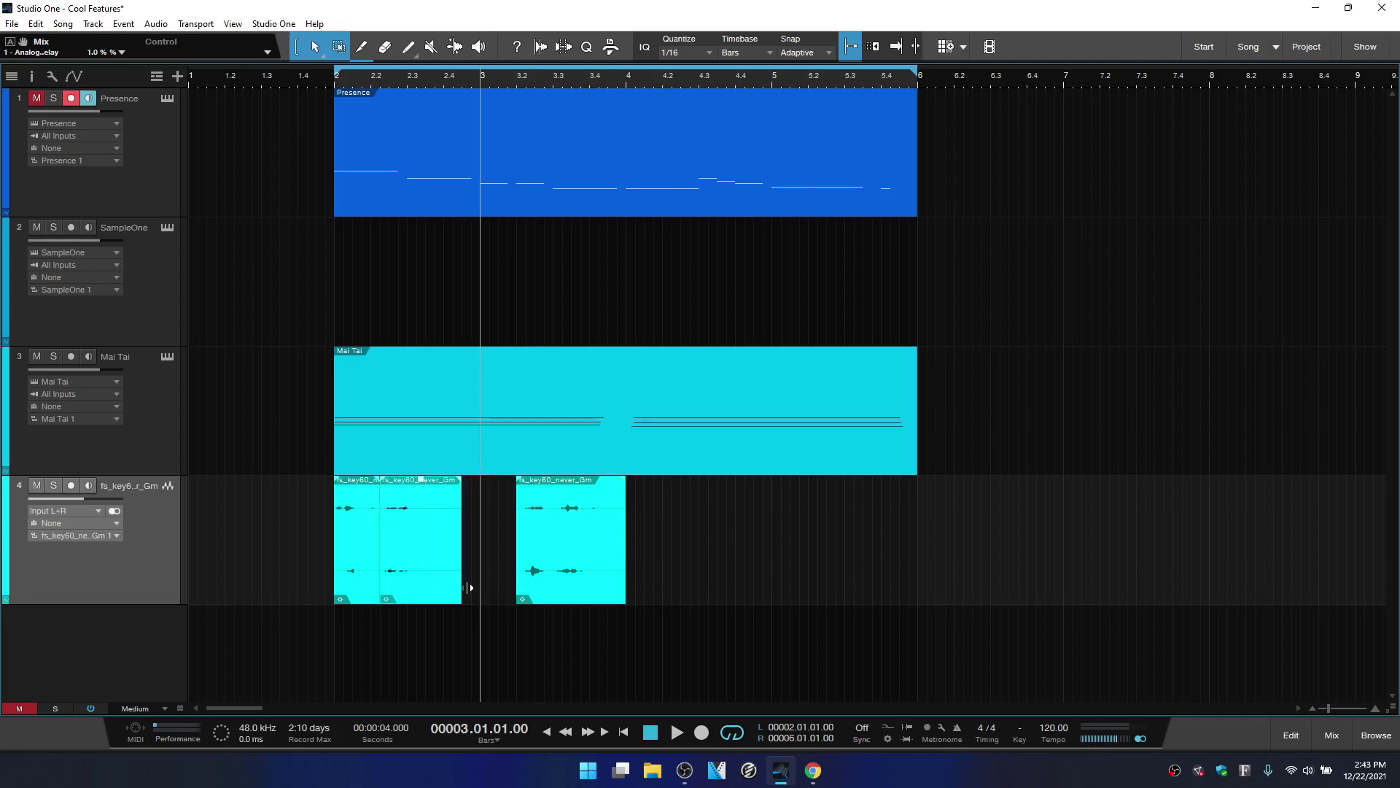
pyautogui.hotkey('ctrl', 'y')
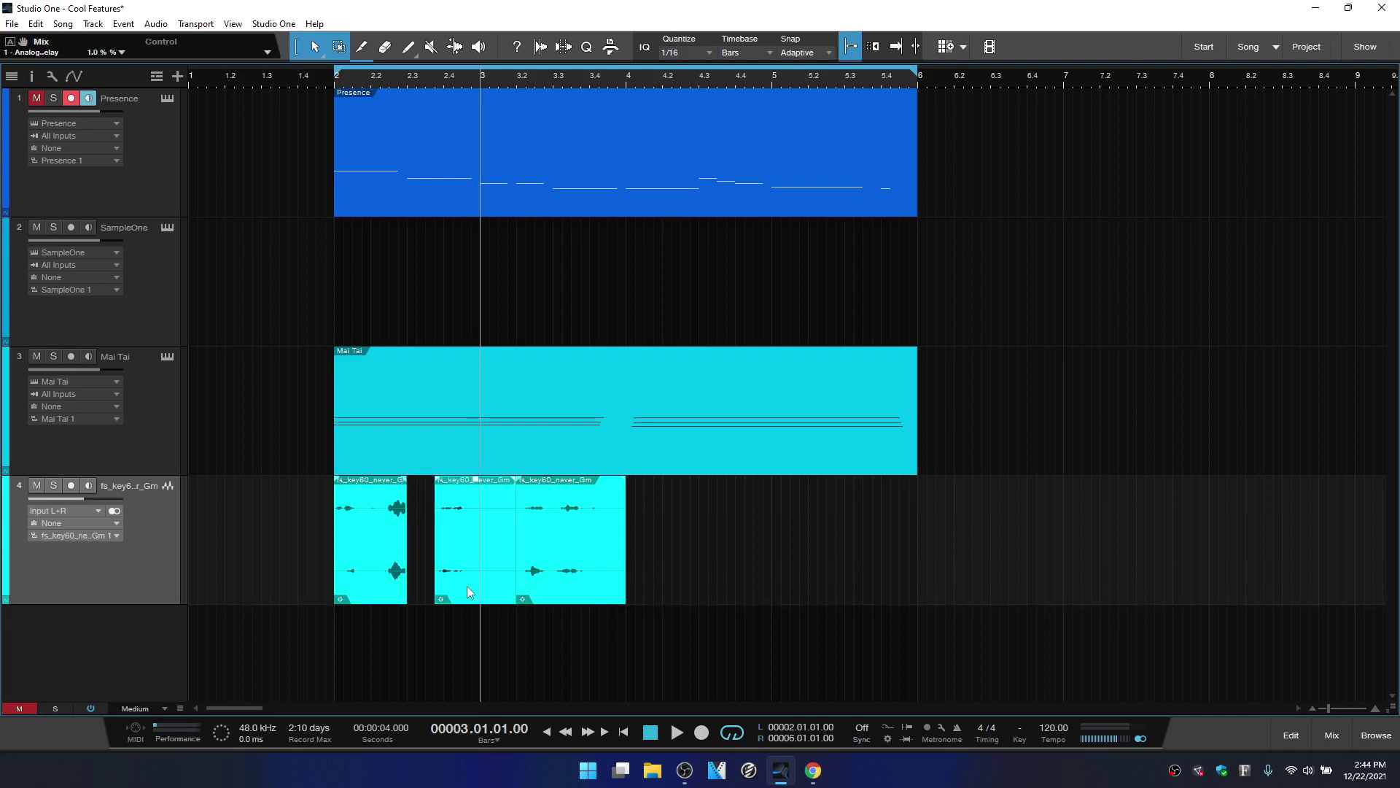
pyautogui.hotkey('ctrl', 'z')
pyautogui.hotkey('ctrl', 'y')
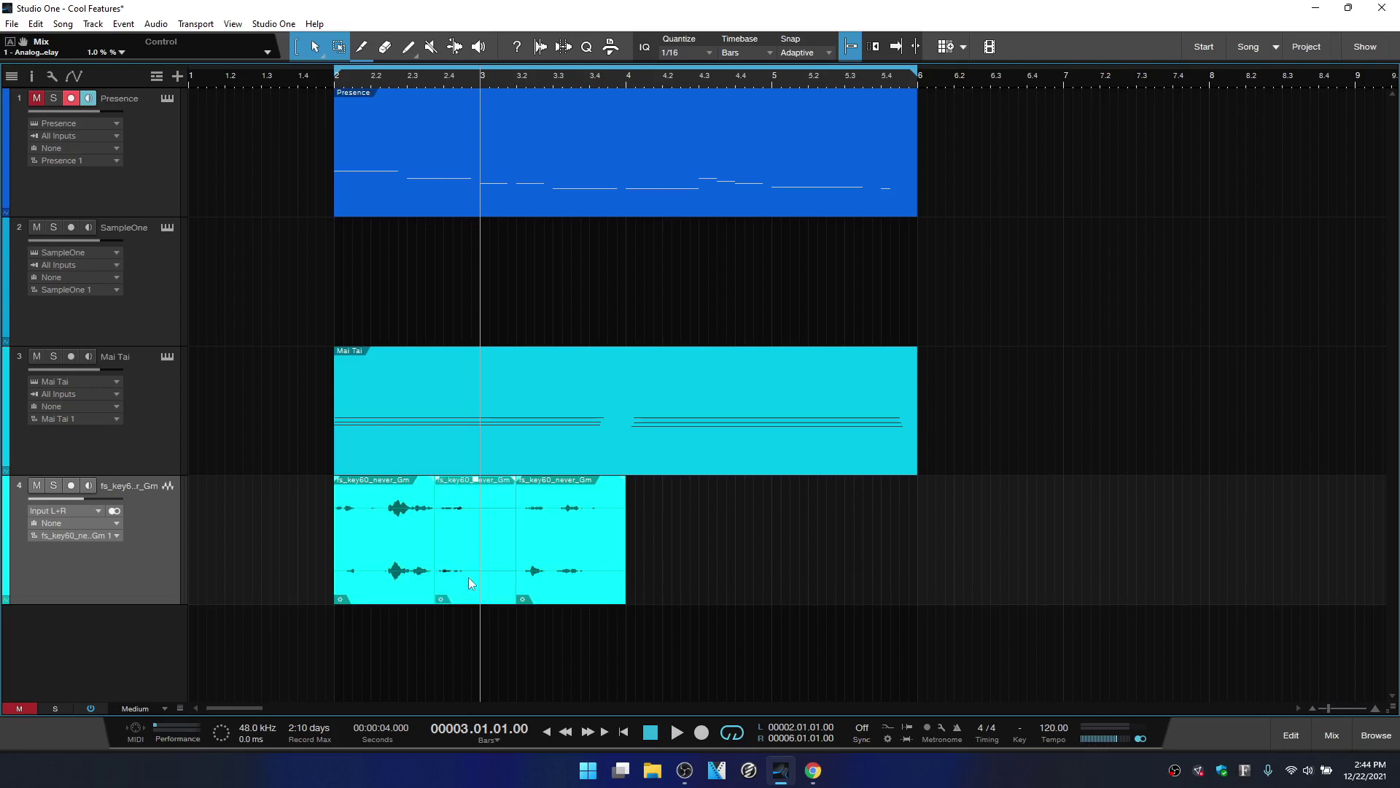
# - Browse the Mai Tai event's Event submenu without choosing anything, then set Quantize to 1/4
pyautogui.rightClick(709, 457)
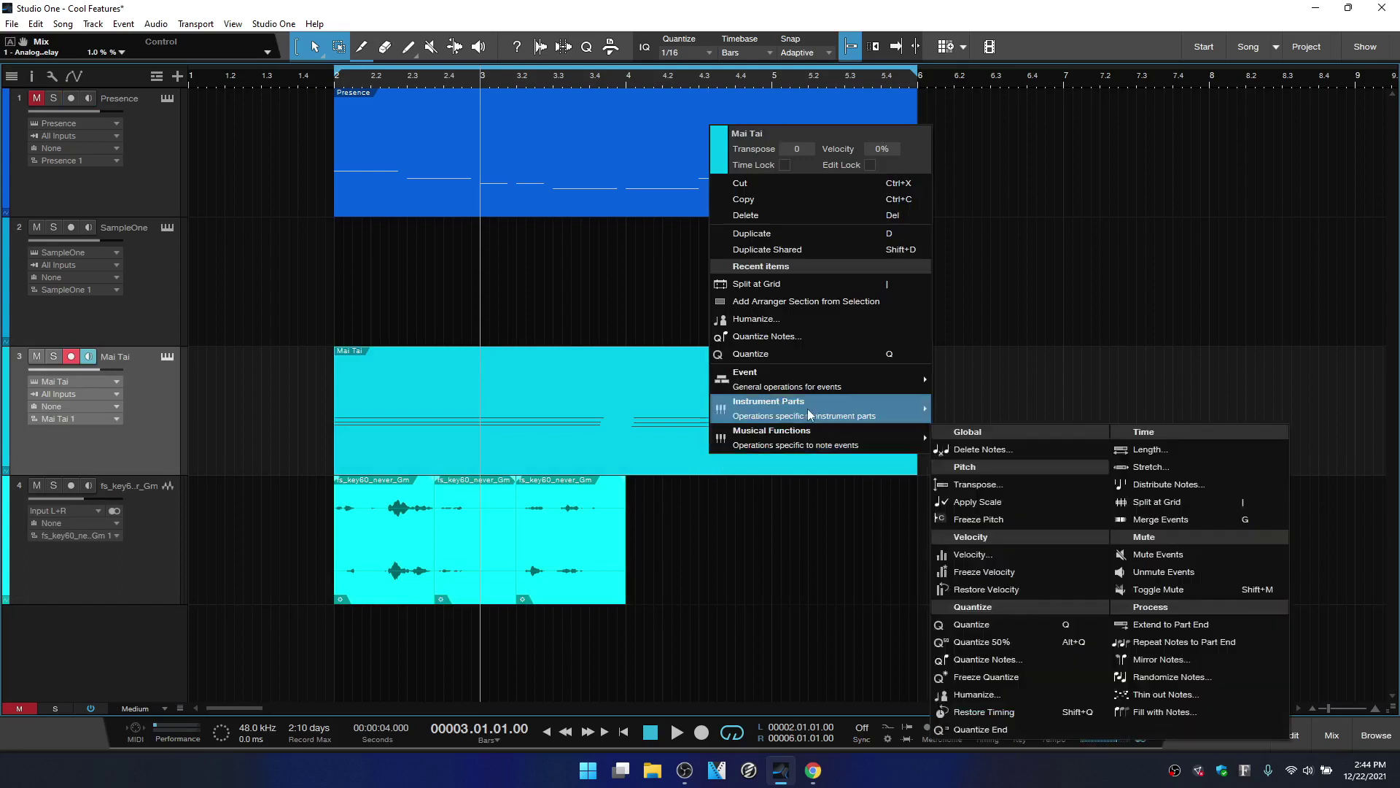
pyautogui.moveTo(821, 387)
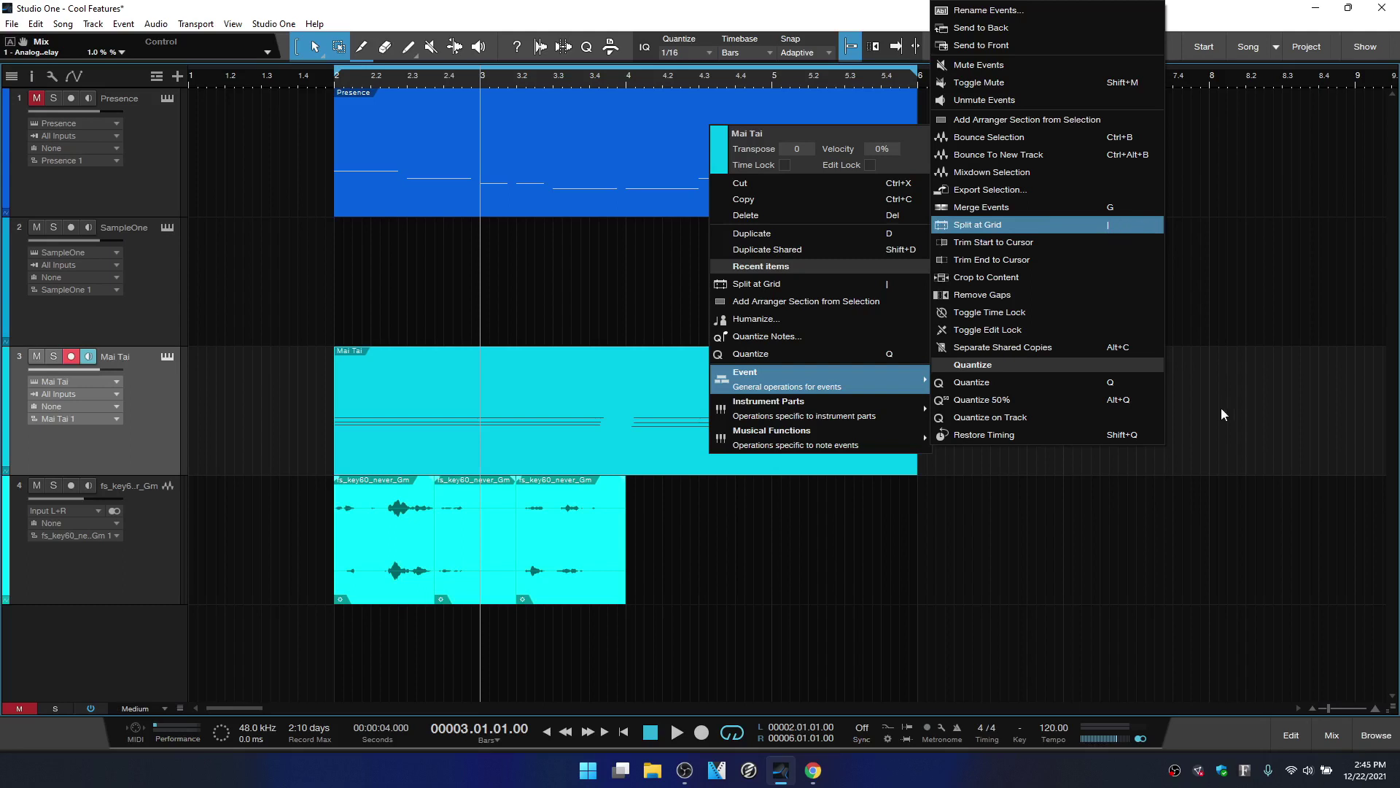
pyautogui.click(1197, 444)
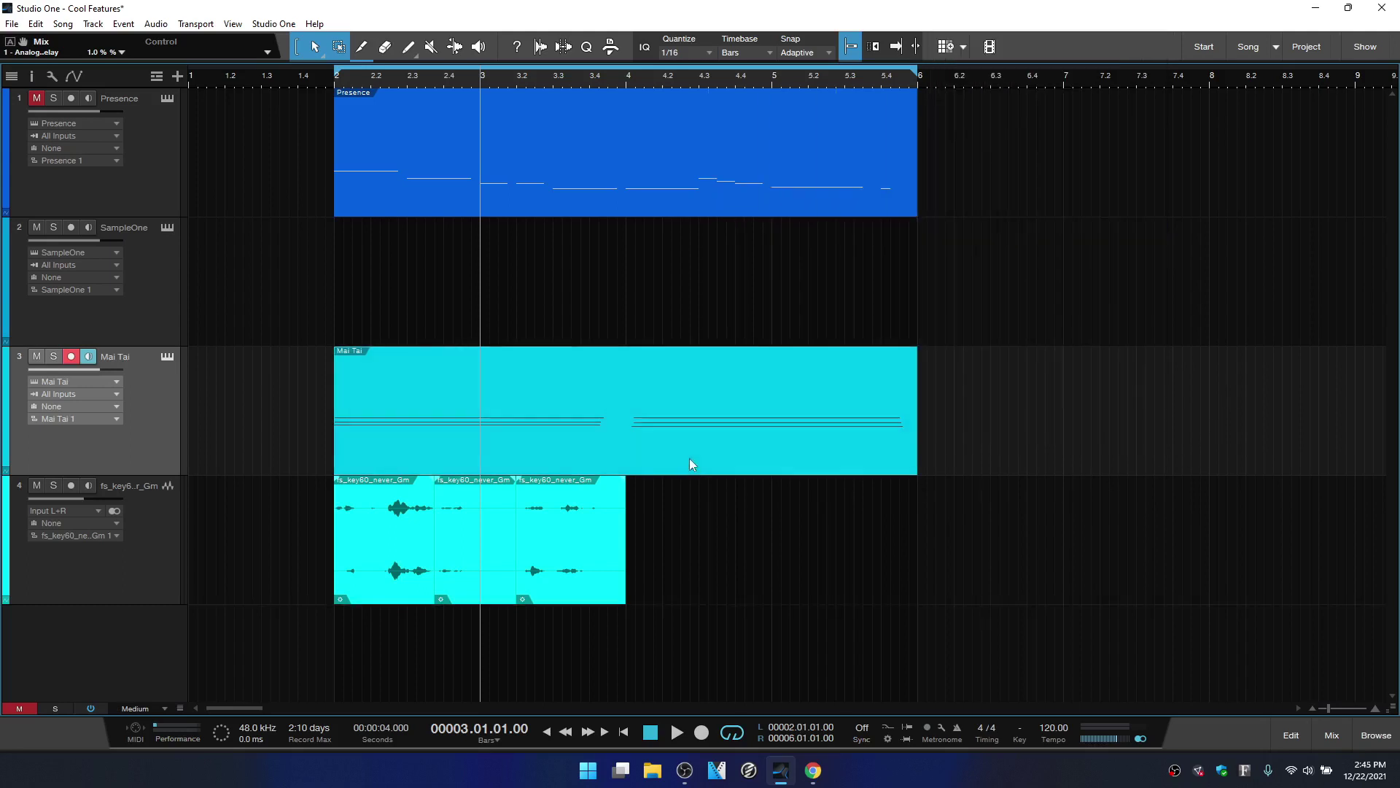
pyautogui.click(712, 53)
pyautogui.click(755, 80)
# - Split the Mai Tai clip at quarter-note grid lines, merge it back, and place the playhead at bar 7.3
pyautogui.hotkey('ctrl', 'alt', 'x')
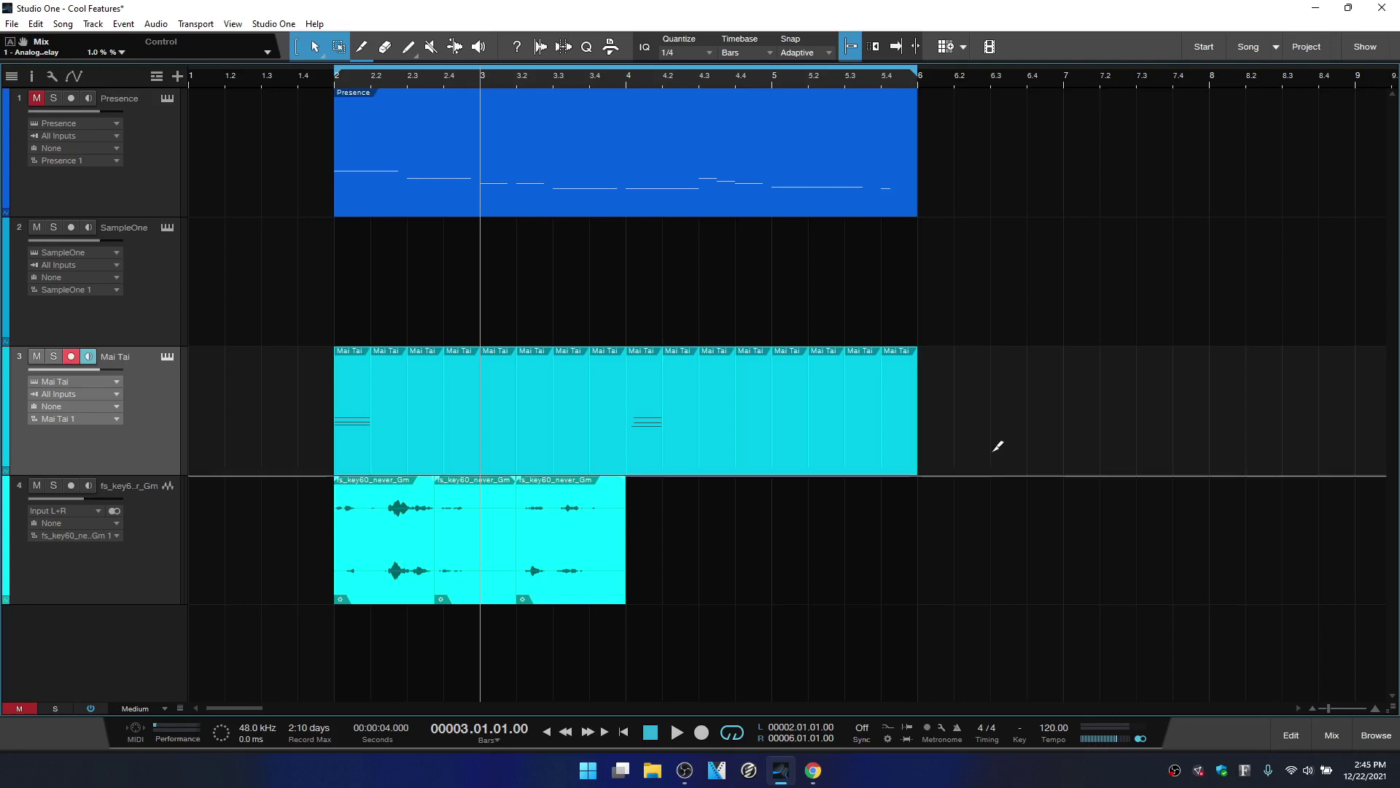
pyautogui.press('g')
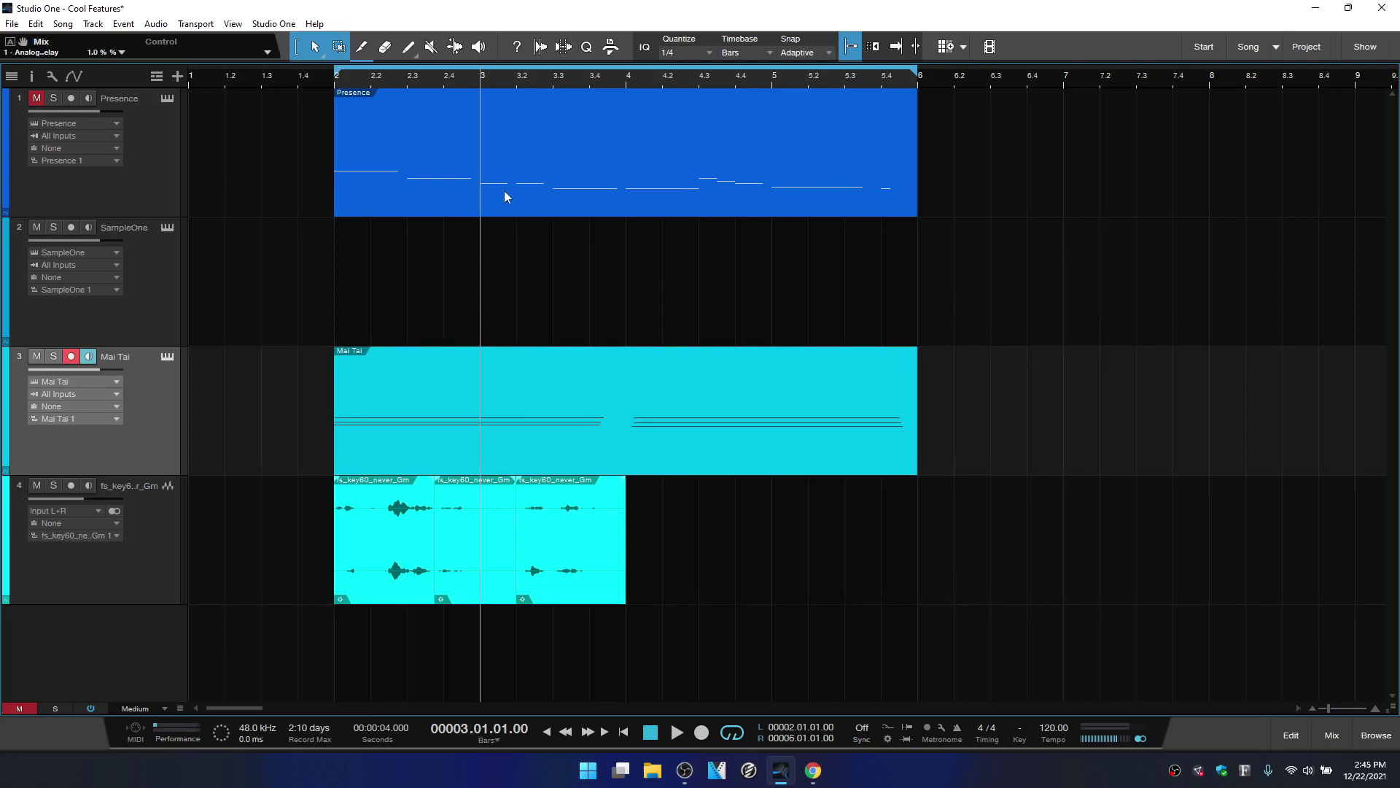
pyautogui.click(1124, 81)
# - Enable 'Locate when clicked in empty space' and test it by clicking empty areas at several bars
pyautogui.moveTo(1011, 86); pyautogui.dragTo(571, 82)
pyautogui.click(314, 86)
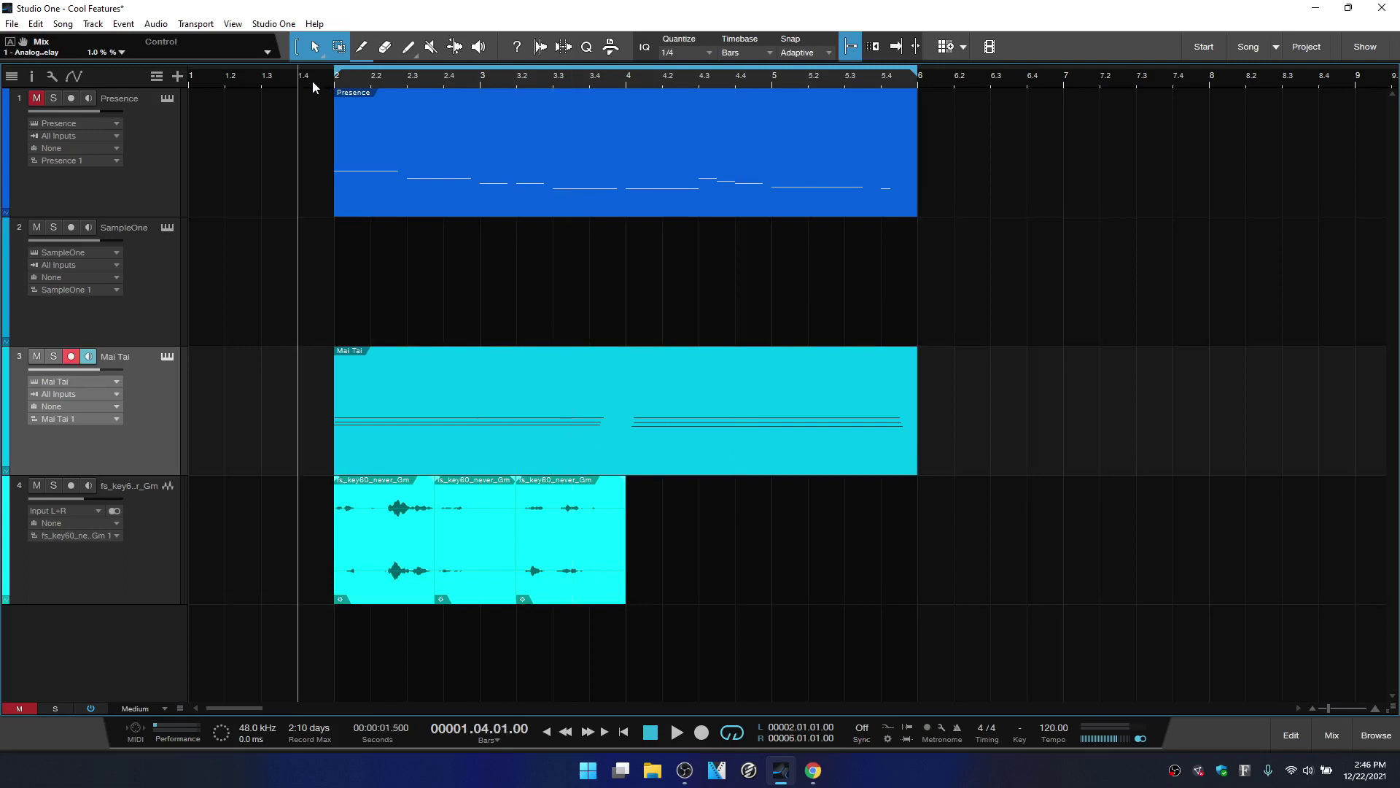
pyautogui.click(50, 76)
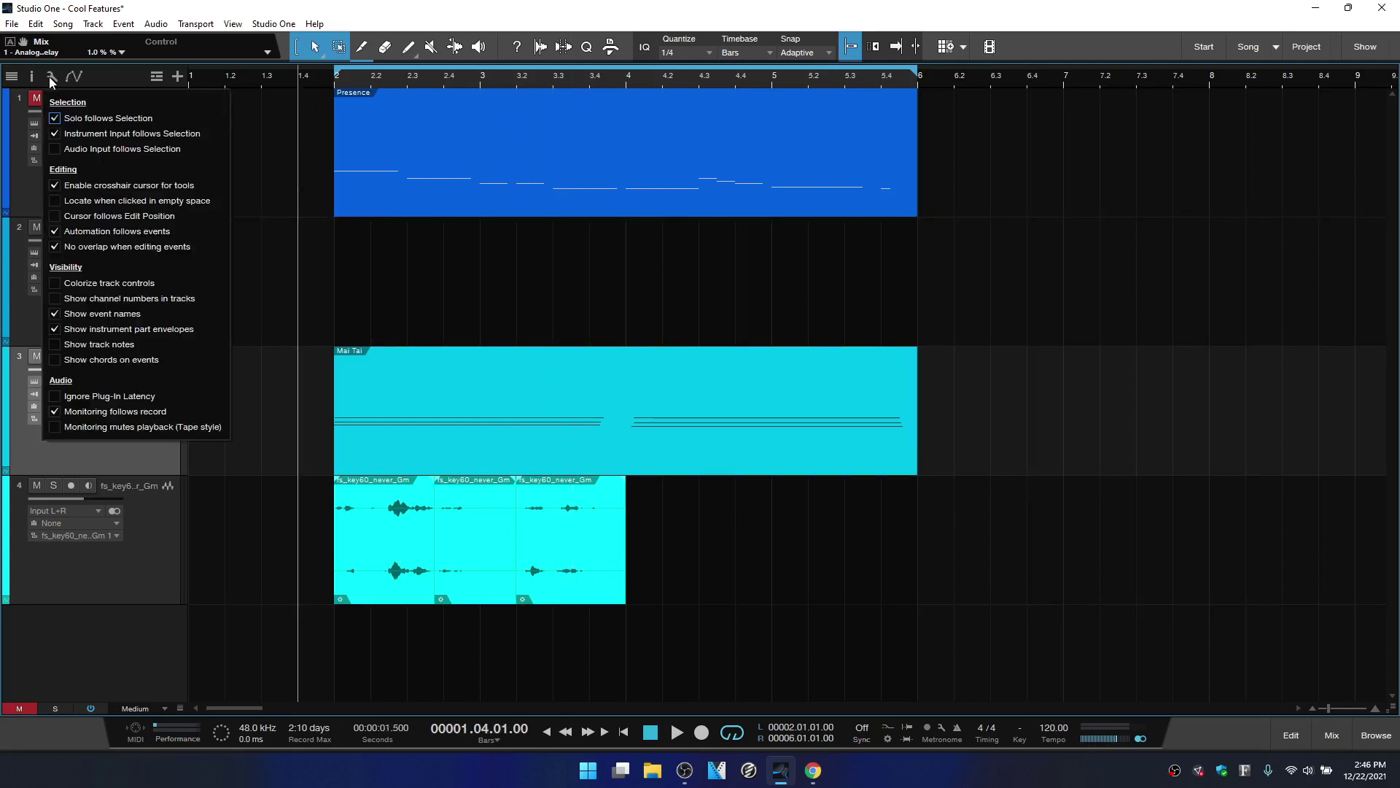
pyautogui.click(55, 203)
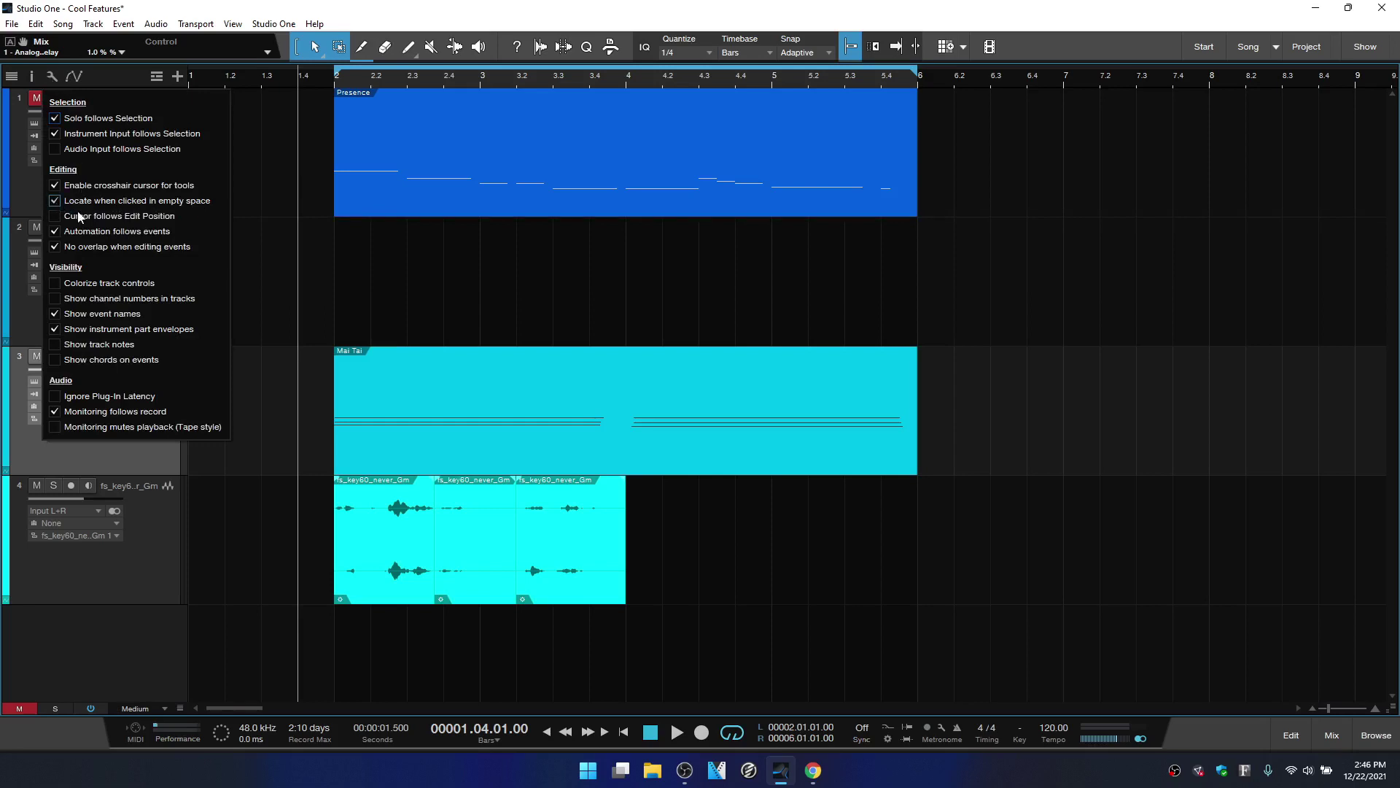
pyautogui.click(1064, 256)
pyautogui.click(1087, 191)
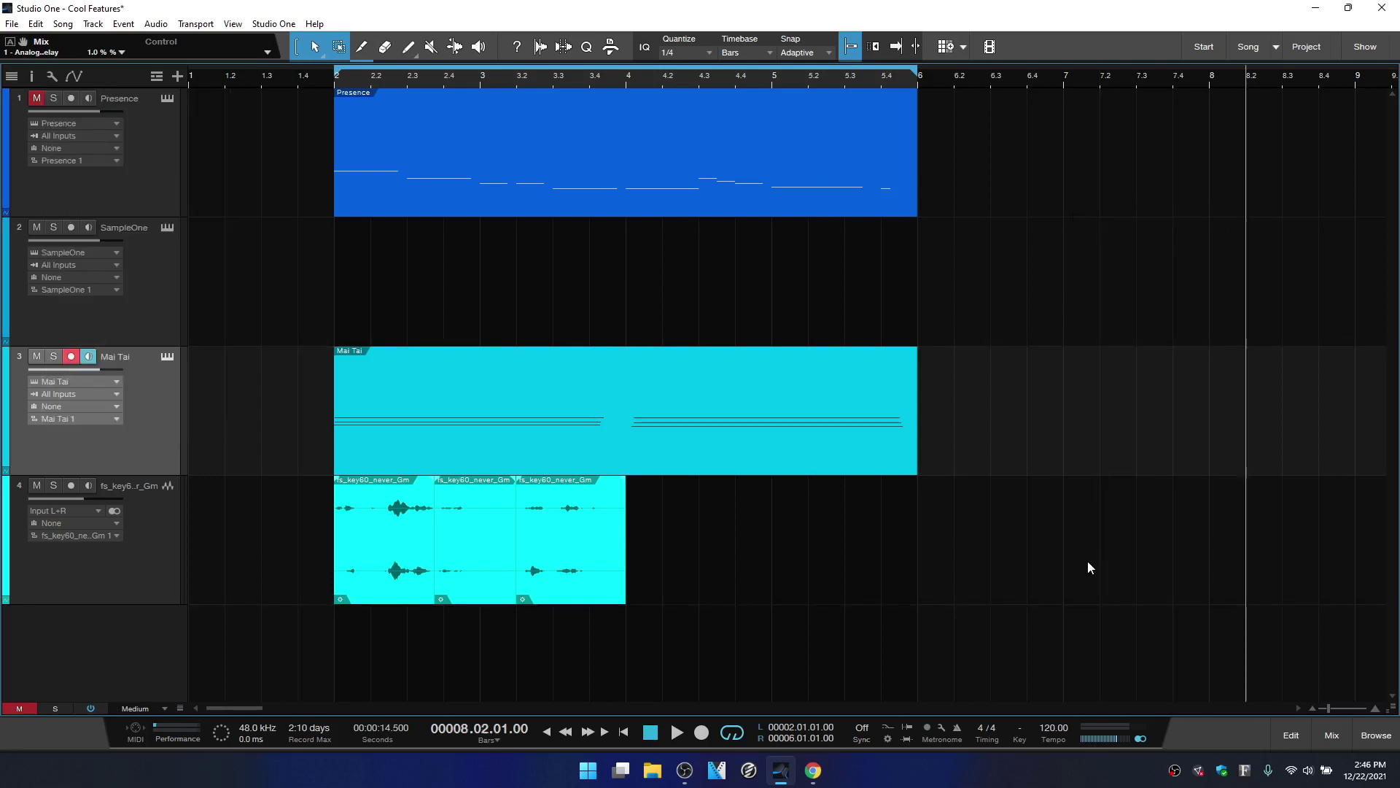
pyautogui.click(921, 570)
pyautogui.click(740, 580)
pyautogui.click(374, 305)
pyautogui.click(273, 304)
# - Switch off both 'No overlap when editing events' and 'Locate when clicked in empty space'
pyautogui.click(51, 76)
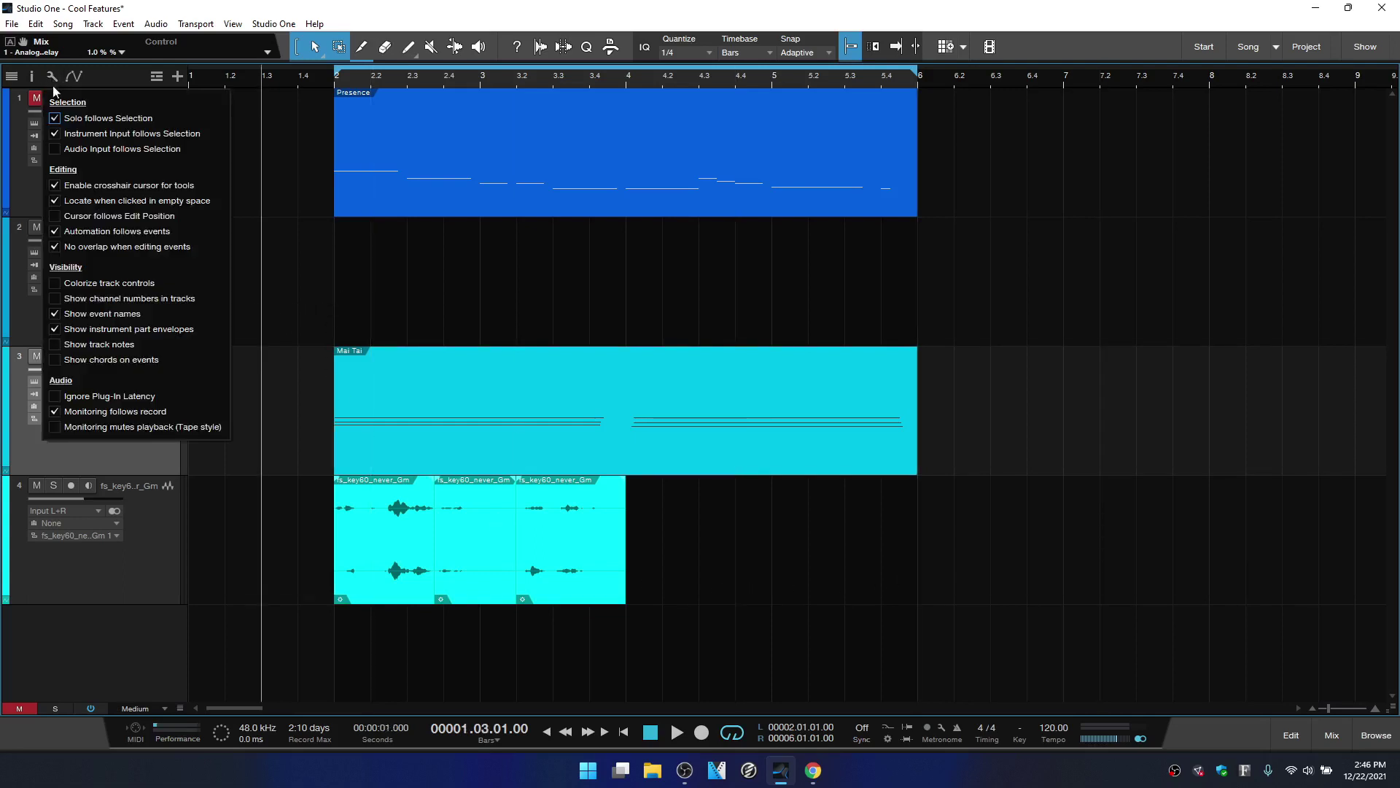
pyautogui.click(55, 247)
pyautogui.click(56, 204)
pyautogui.click(1085, 319)
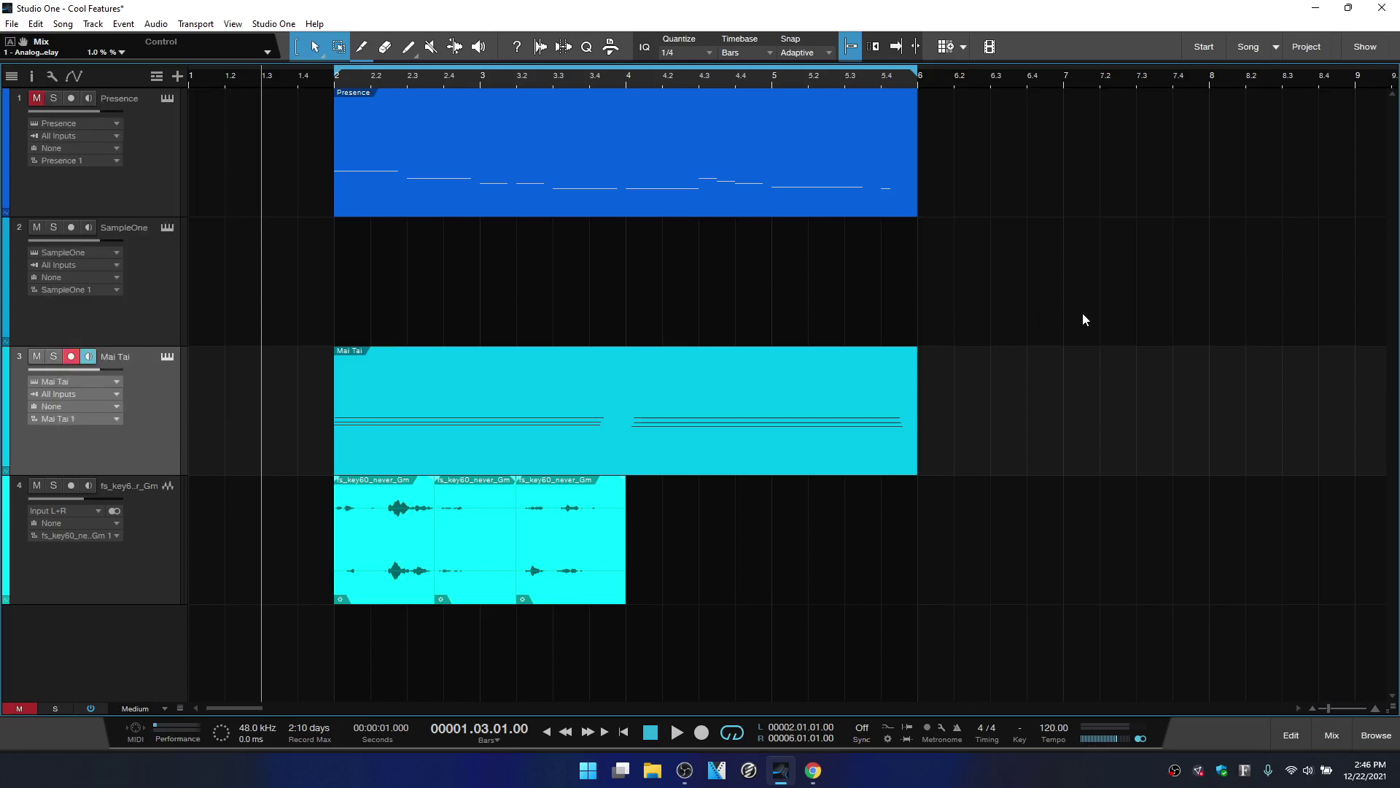
# - Open the mixer console and review the fs_key60 channel's meter options, leaving them unchanged
pyautogui.click(1338, 735)
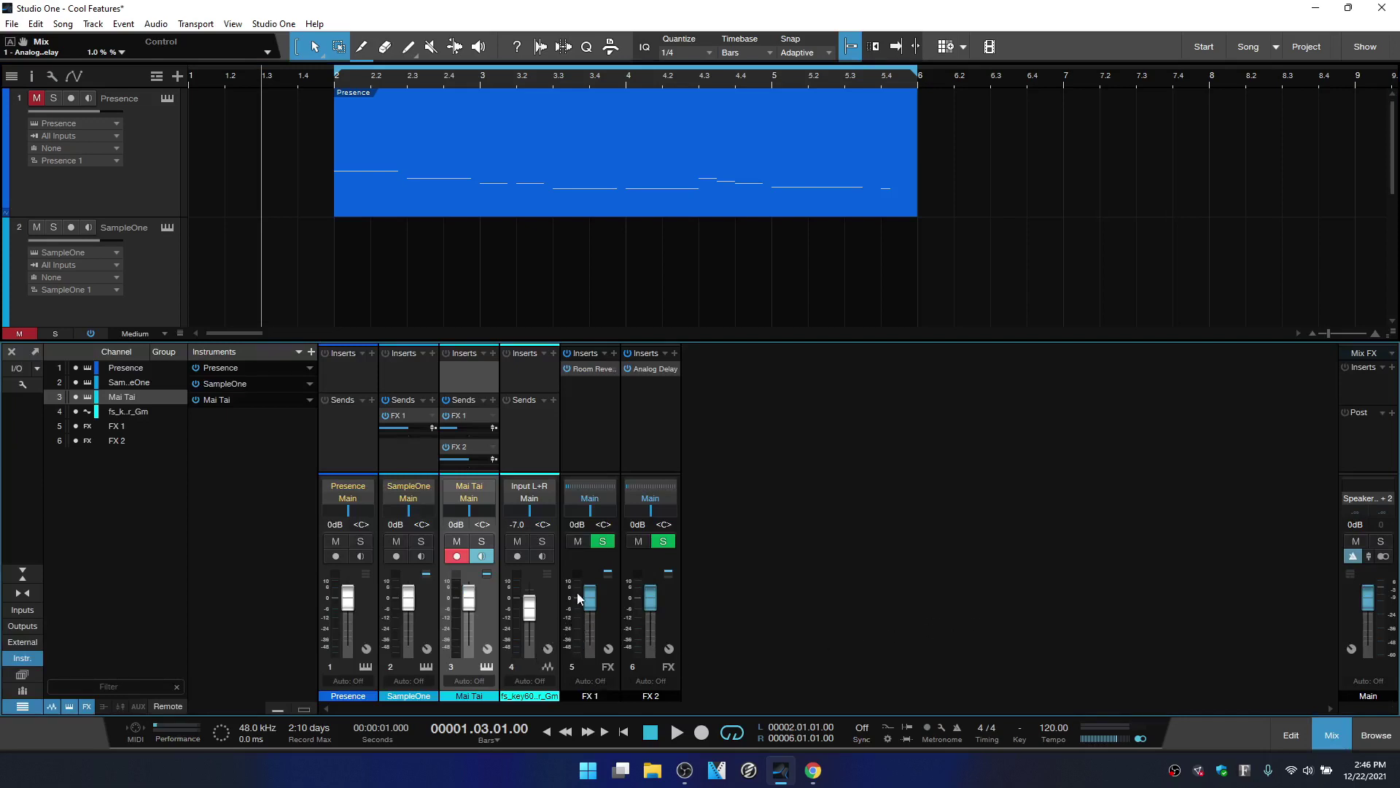
pyautogui.rightClick(515, 615)
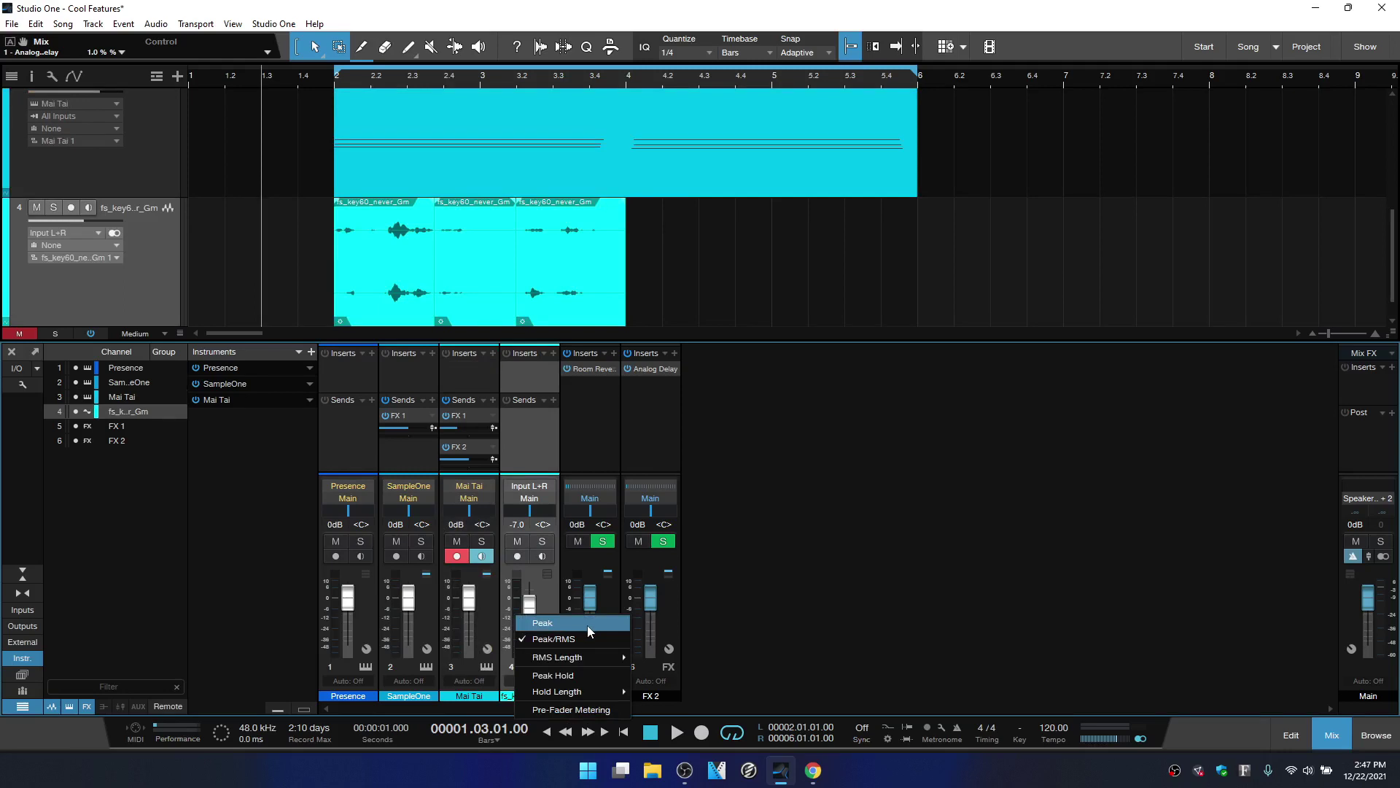
pyautogui.moveTo(562, 660)
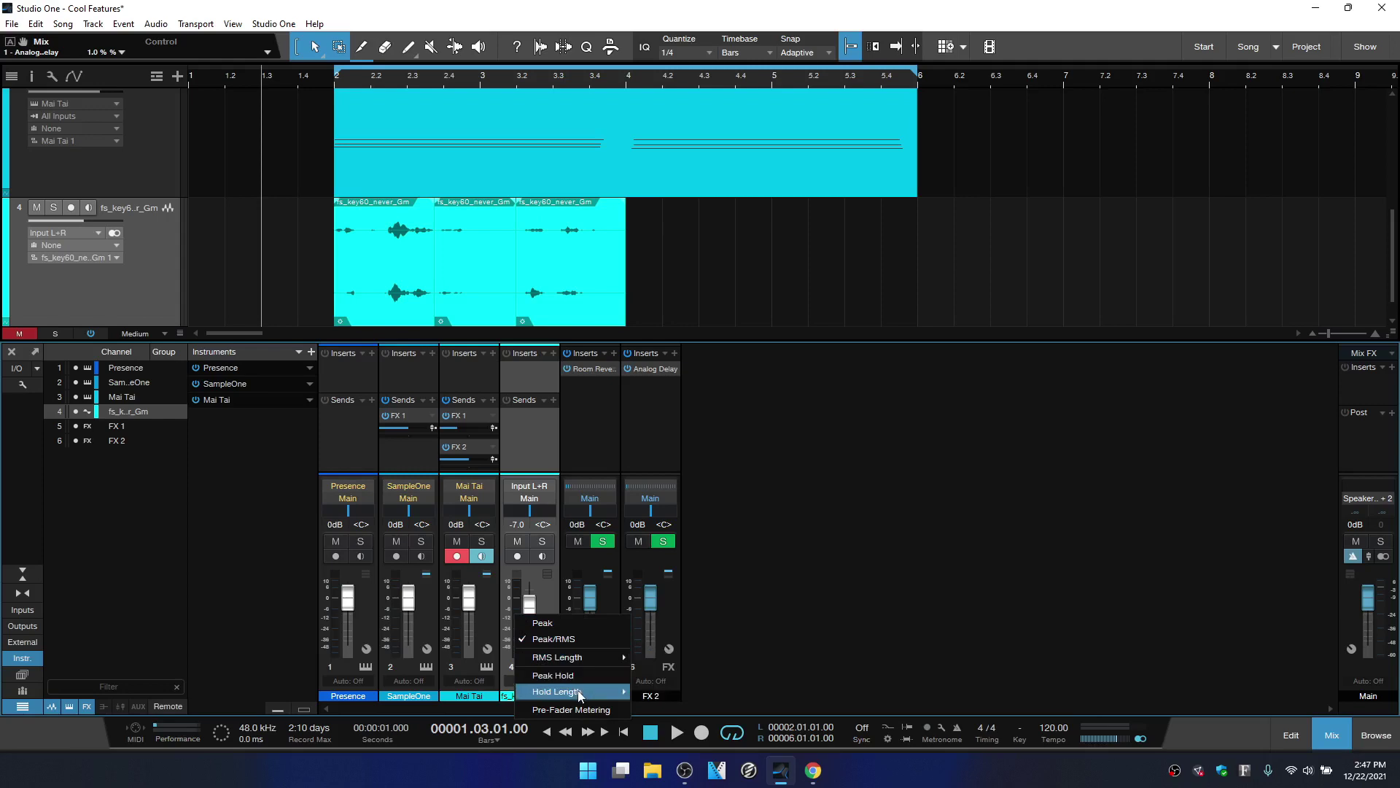
pyautogui.moveTo(581, 697)
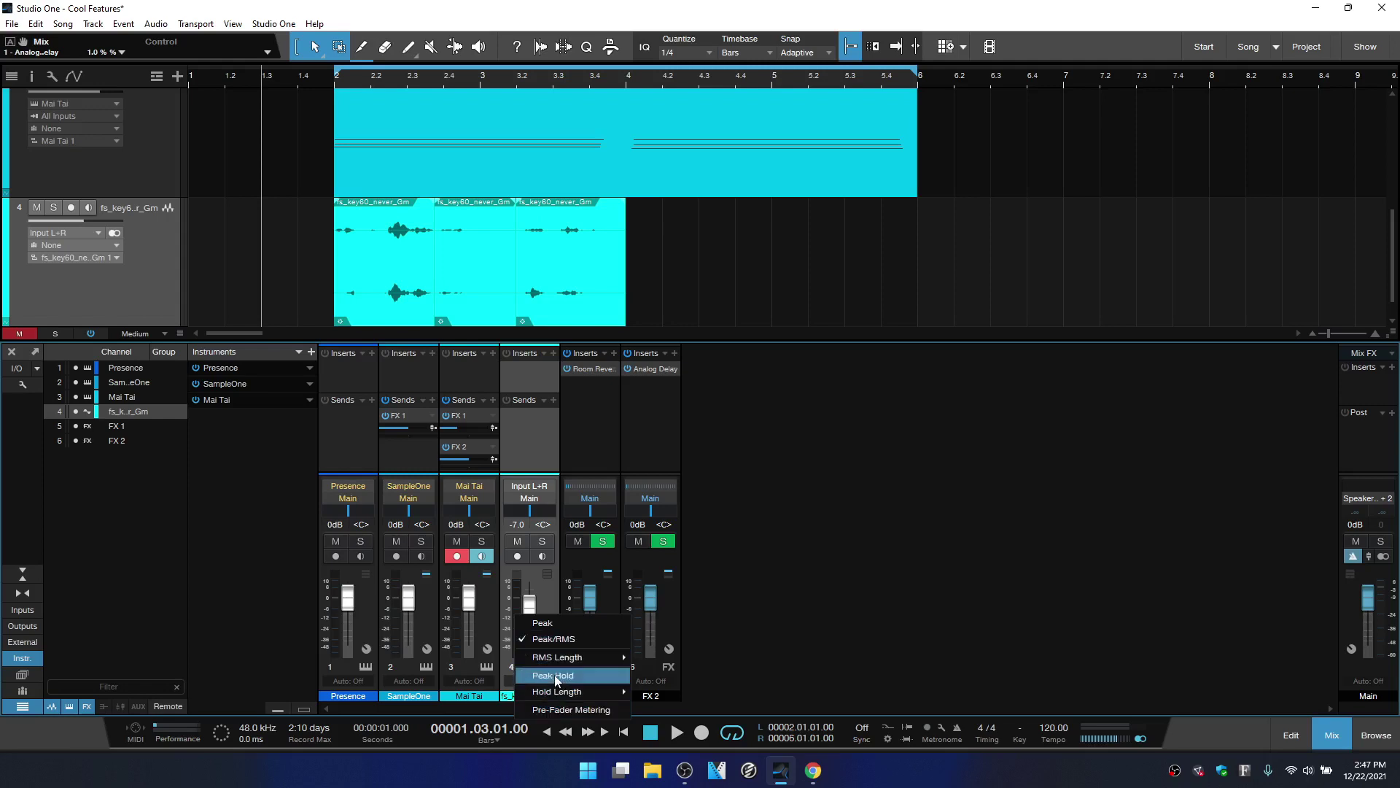
pyautogui.click(808, 601)
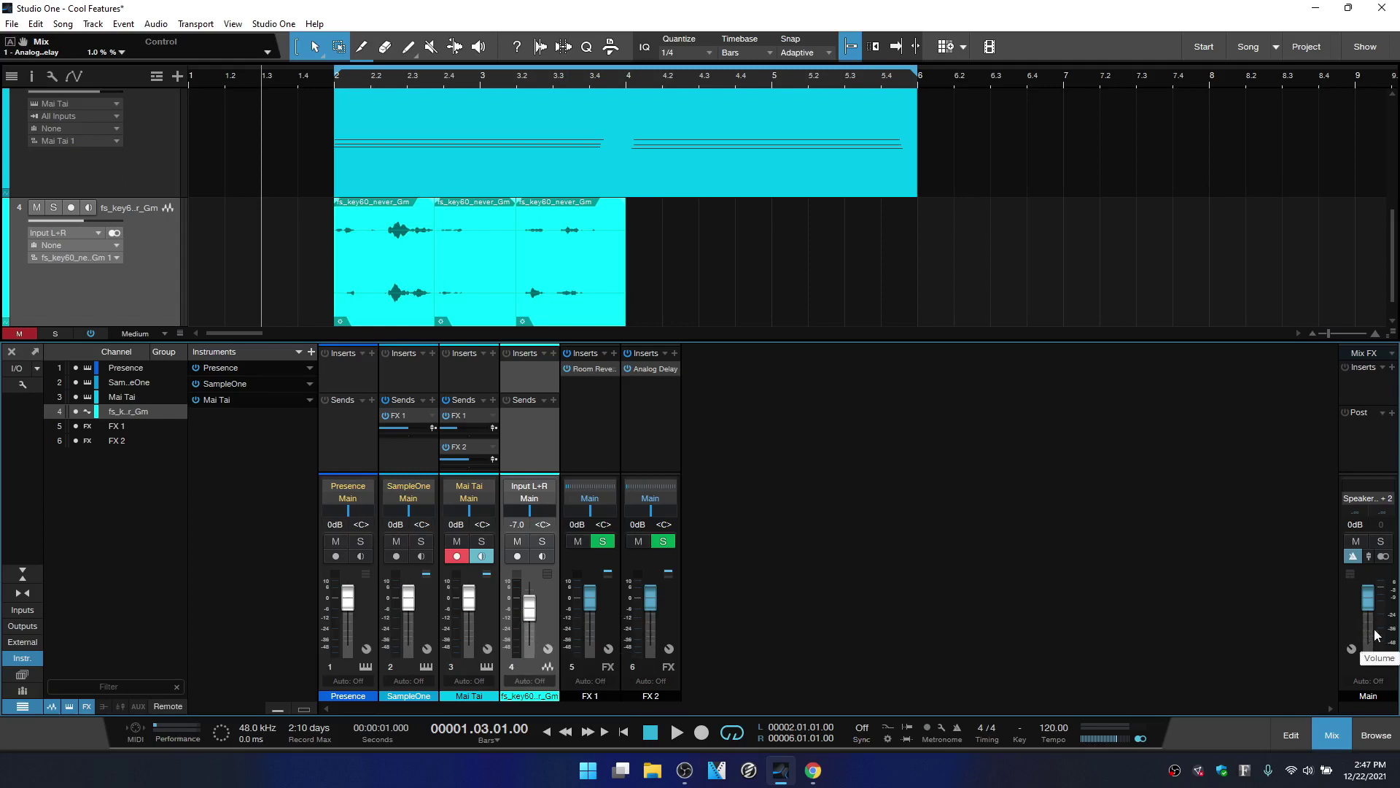
# - Review the Main output's metering options and dismiss the menu without a choice
pyautogui.moveTo(1381, 625)
pyautogui.rightClick(1382, 624)
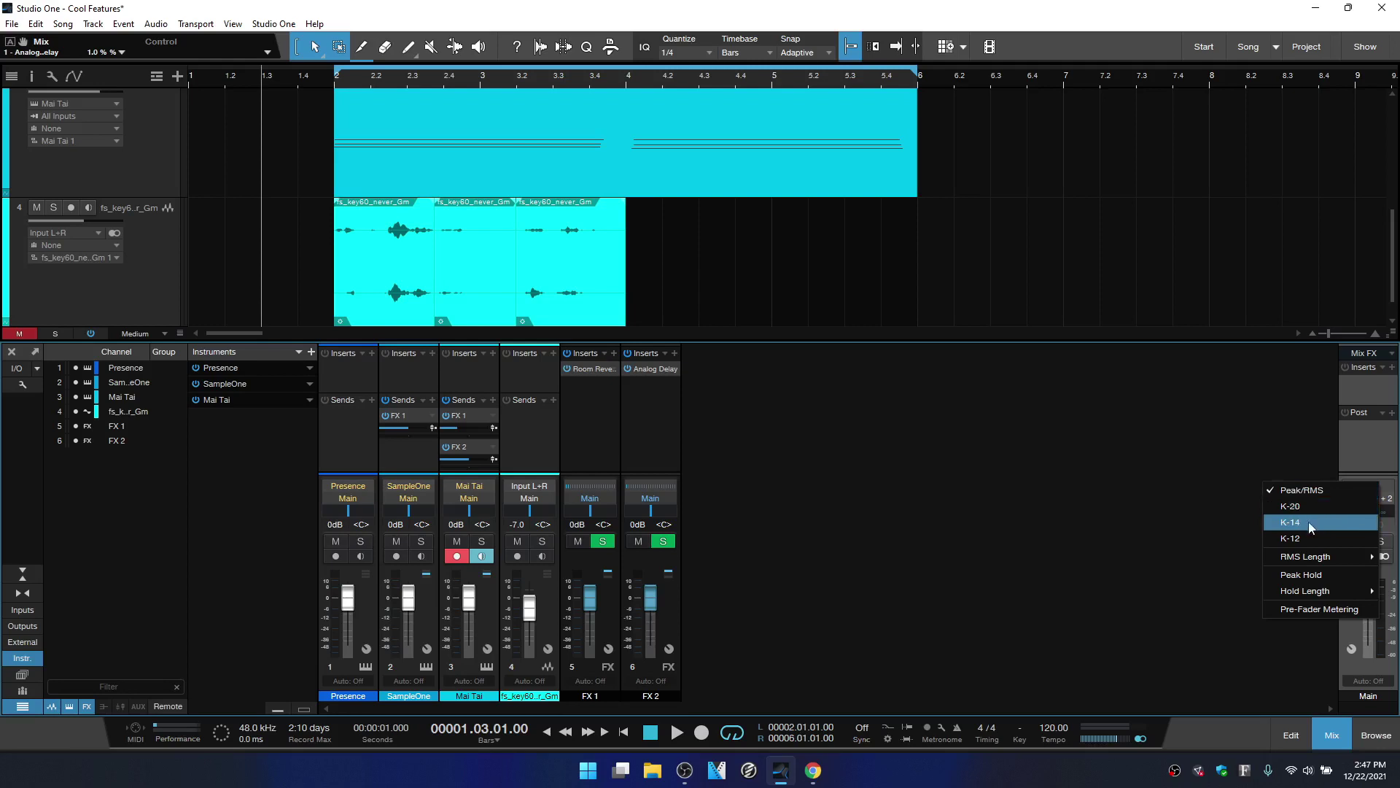
pyautogui.moveTo(1327, 563)
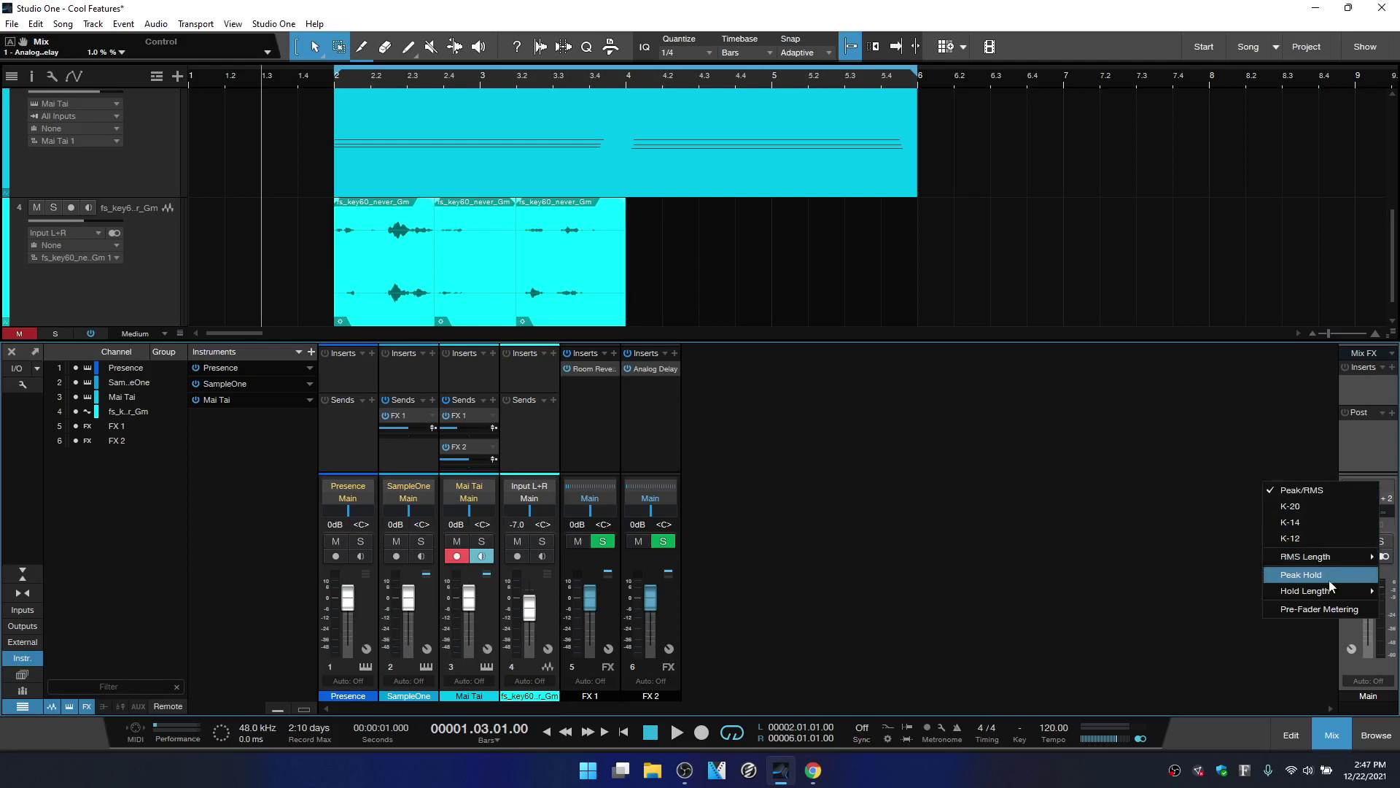
pyautogui.moveTo(1331, 592)
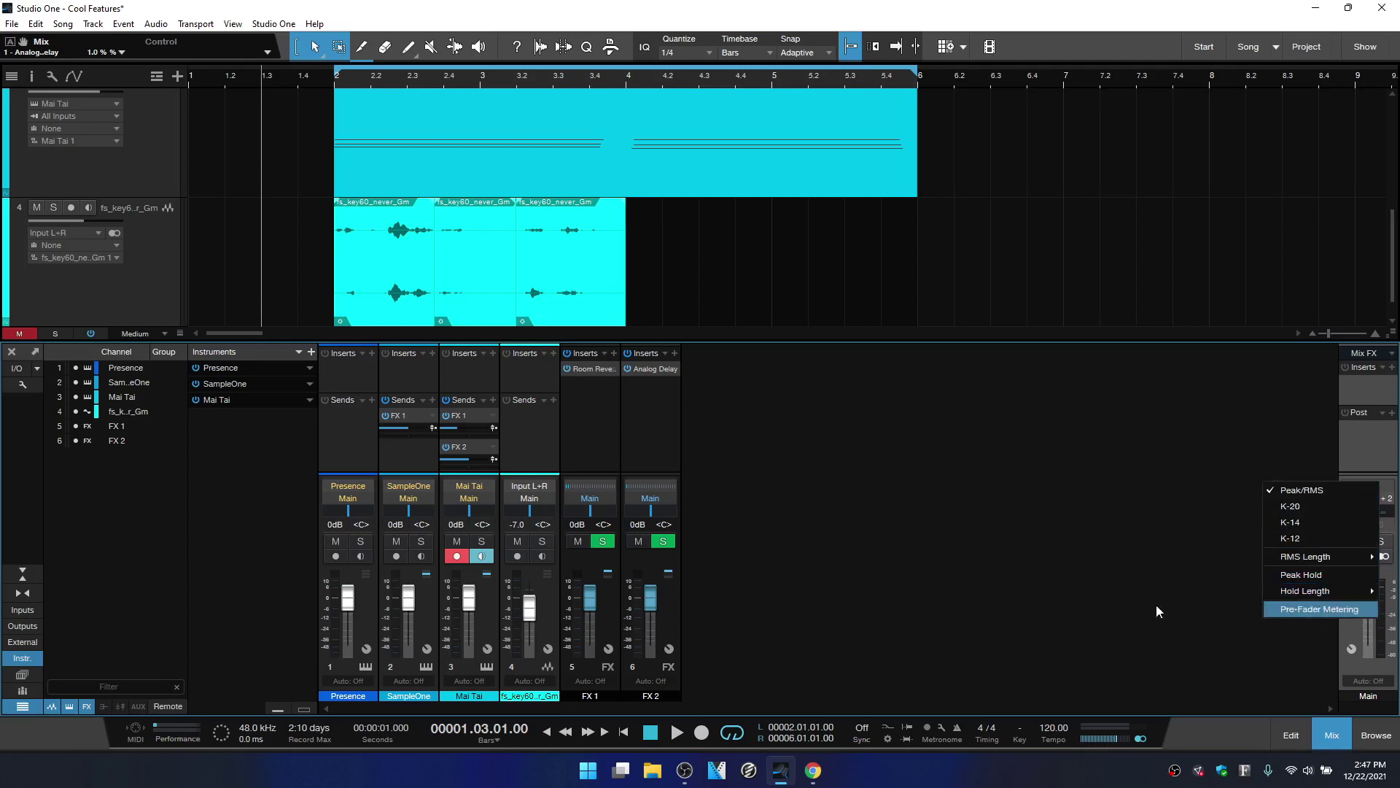
pyautogui.click(1064, 593)
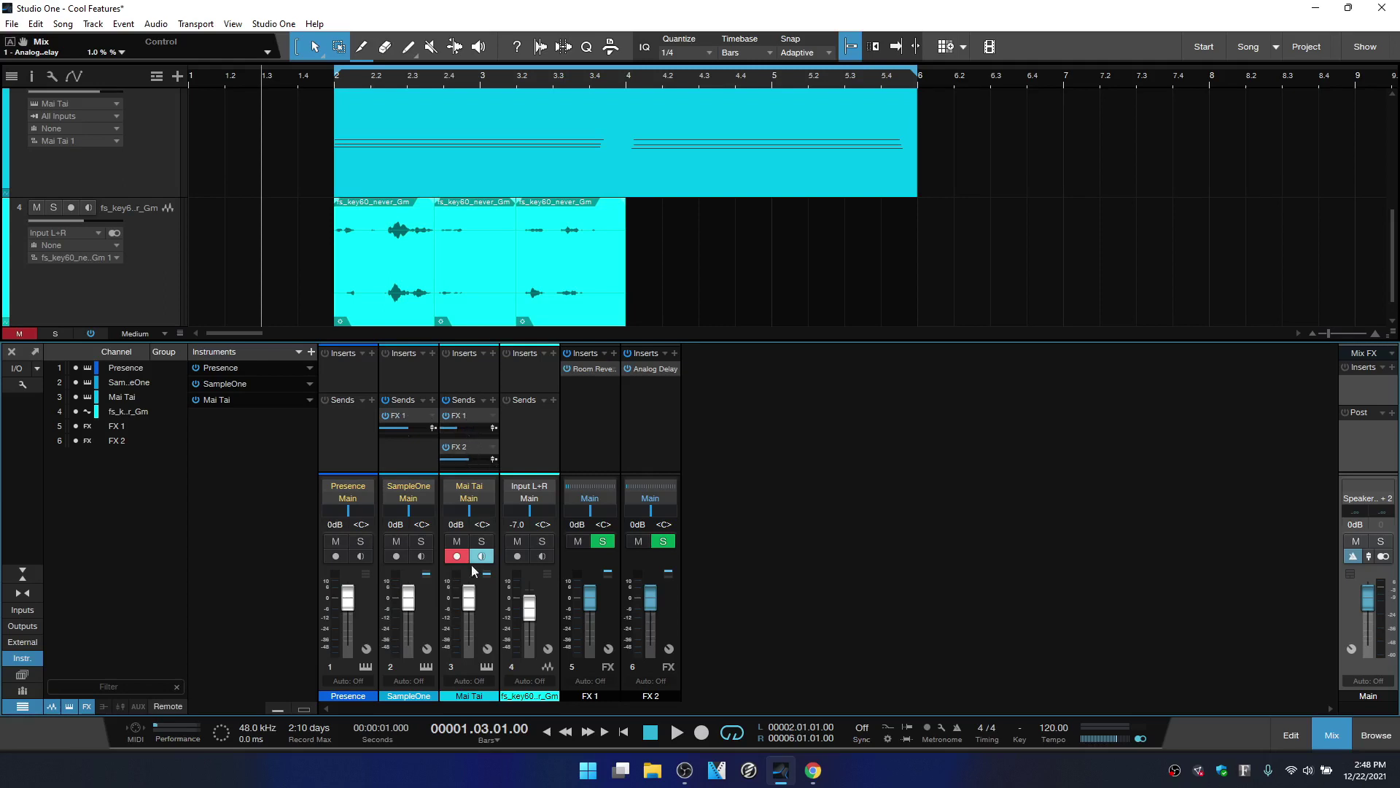
# - Remove All sends, both FX 1 and FX 2, from the Mai Tai channel's Sends header
pyautogui.click(493, 417)
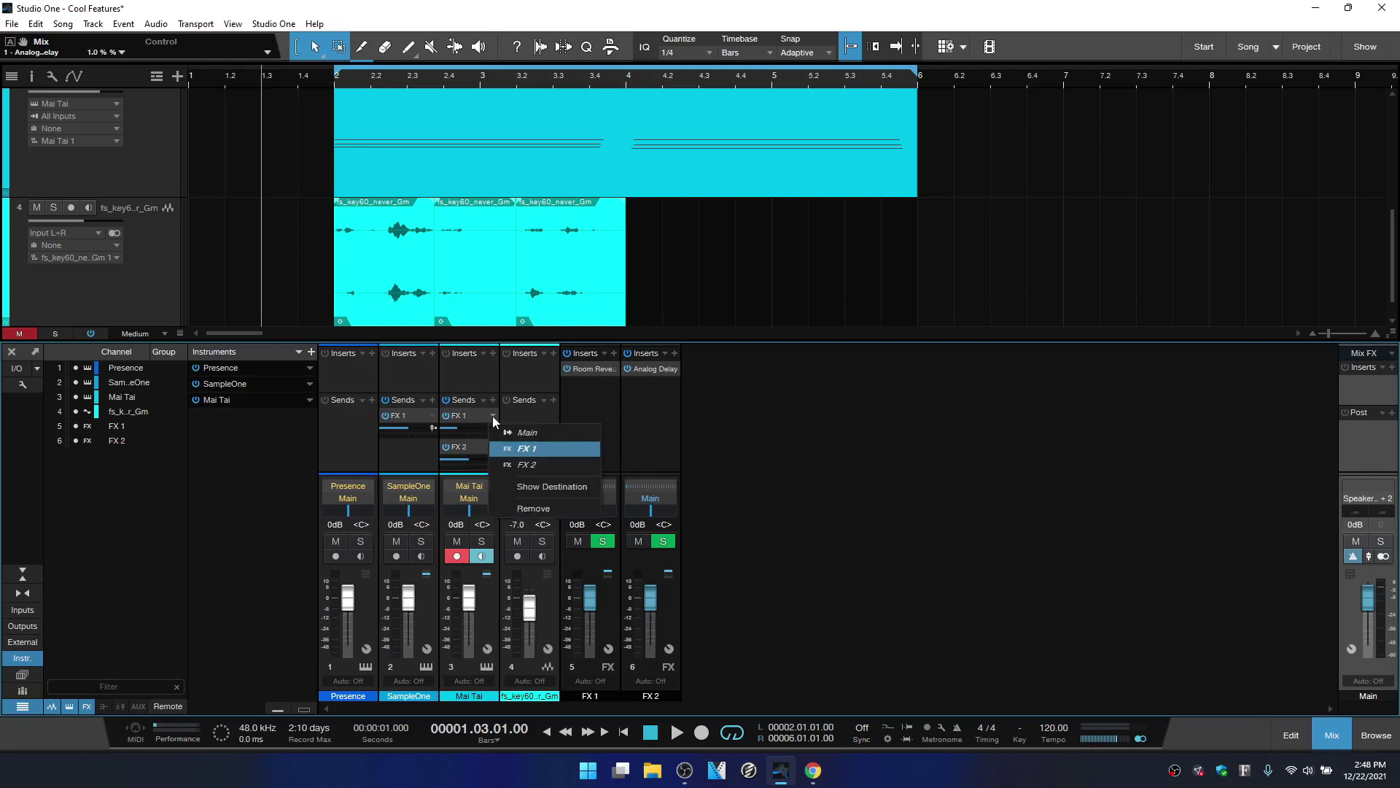
pyautogui.click(536, 414)
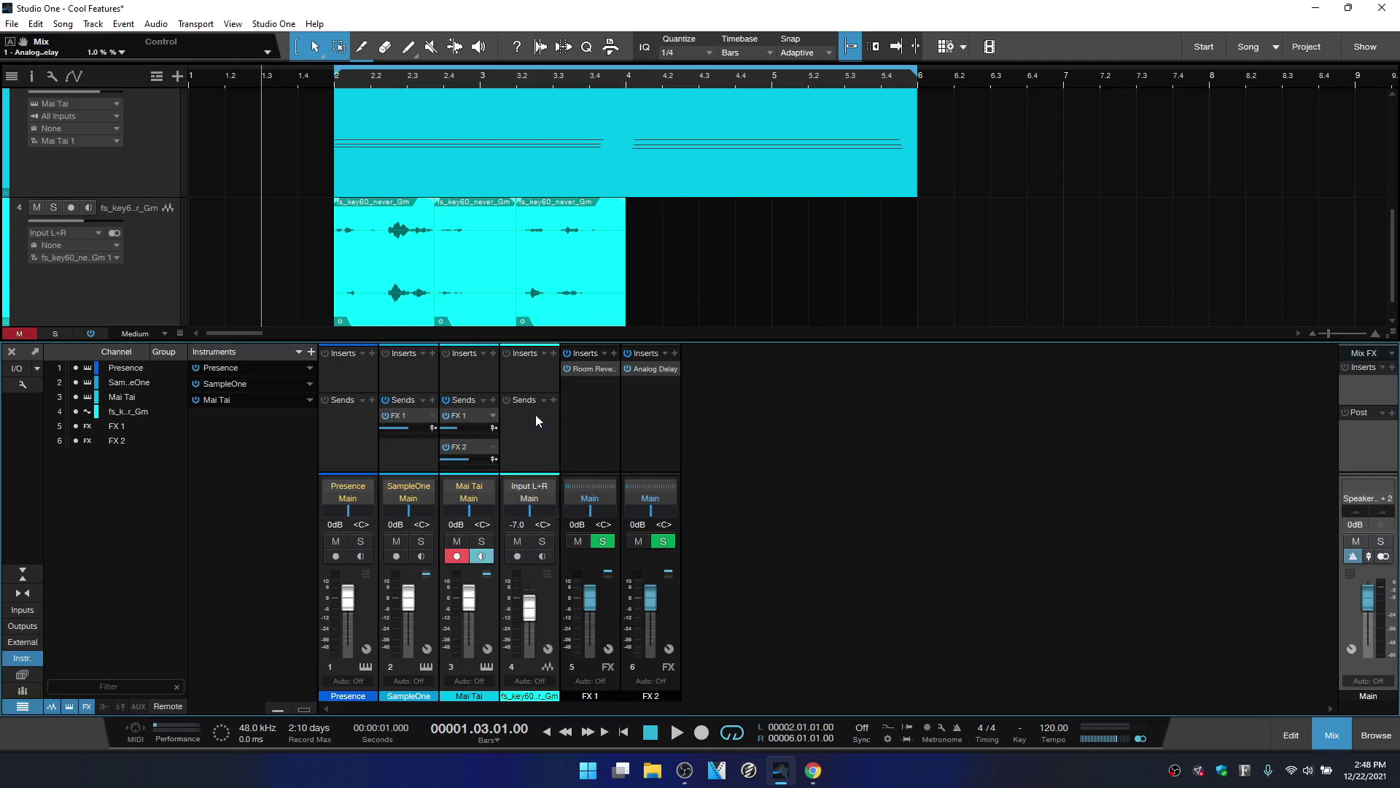
pyautogui.click(483, 399)
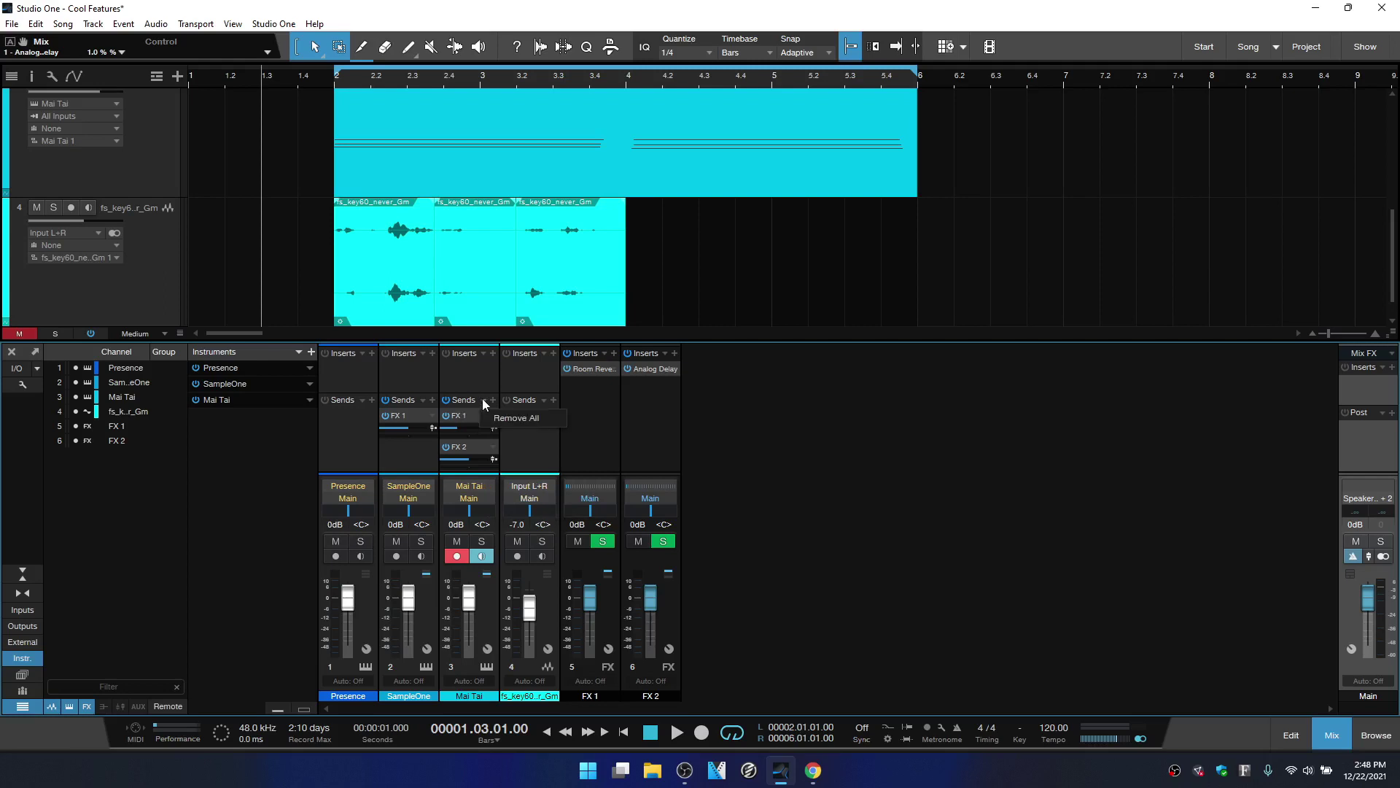
pyautogui.click(518, 419)
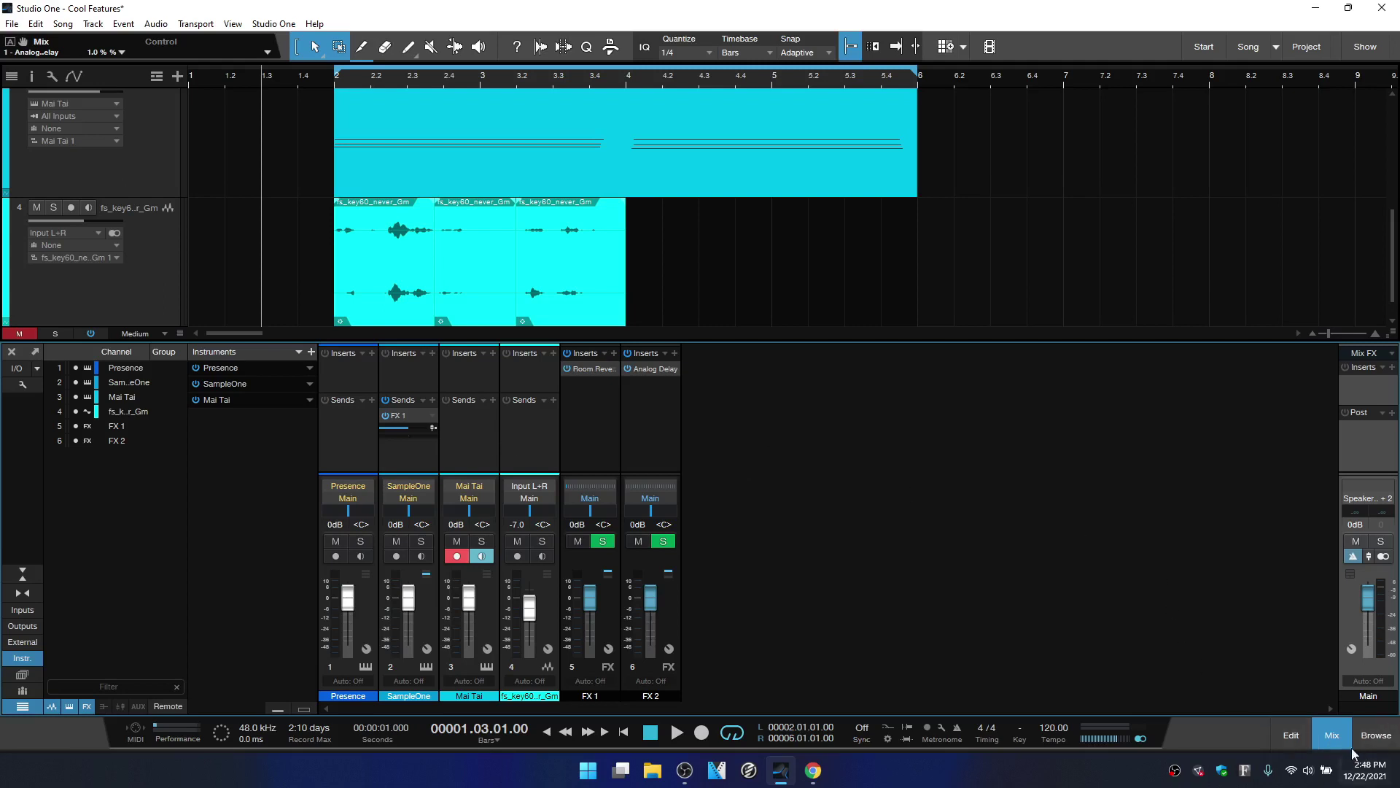
# - Close the mixer and open the Performance Monitor, moved up-right, with Show Devices listing each device
pyautogui.click(1332, 738)
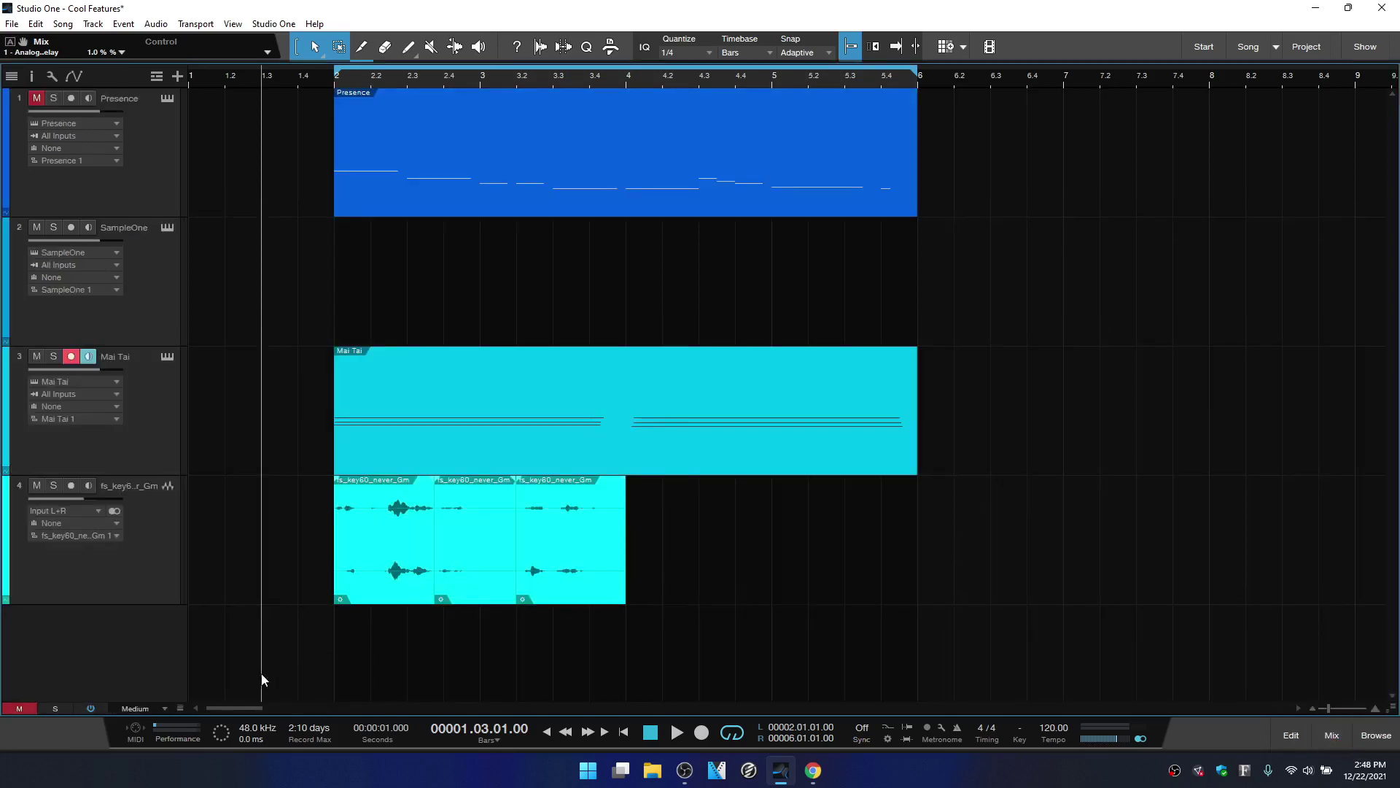
pyautogui.click(175, 743)
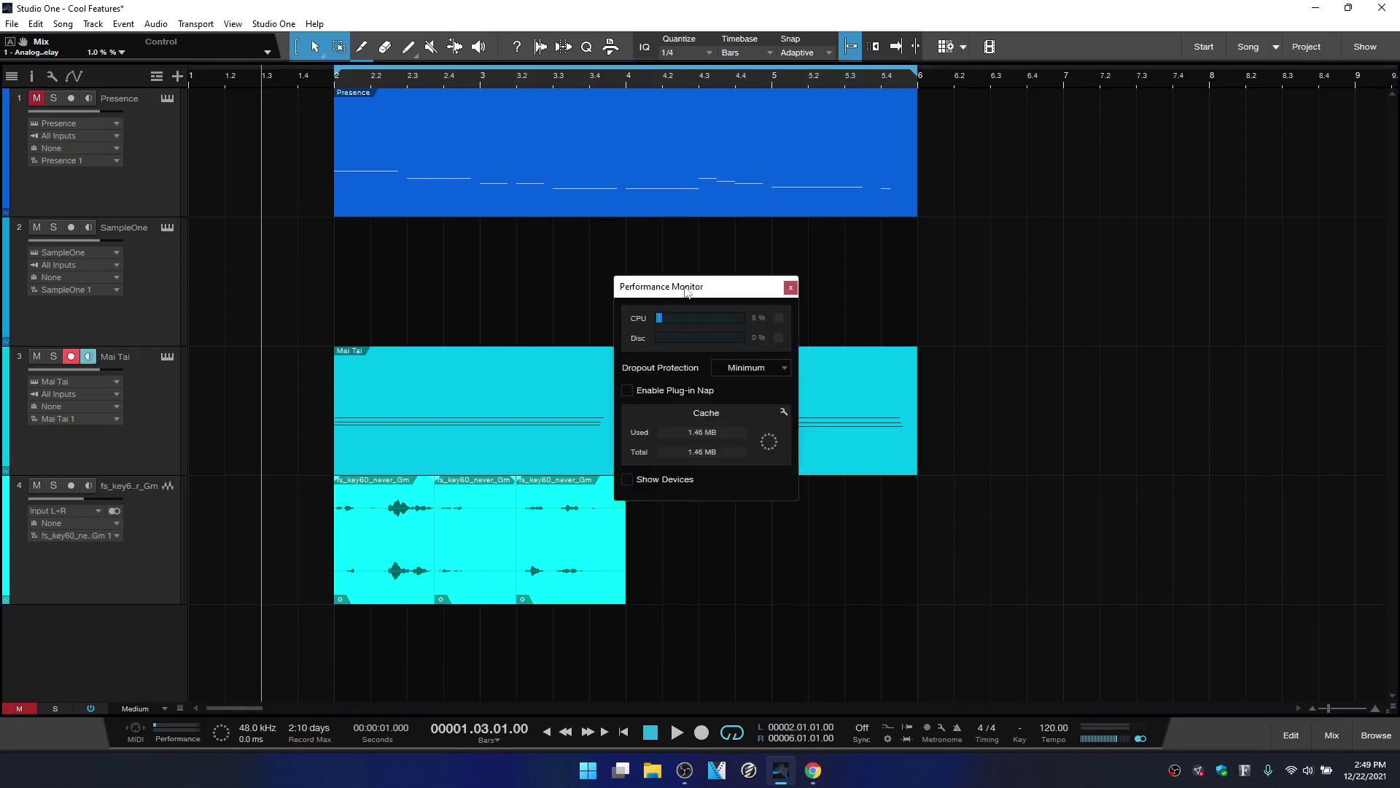
pyautogui.moveTo(686, 290); pyautogui.dragTo(706, 232)
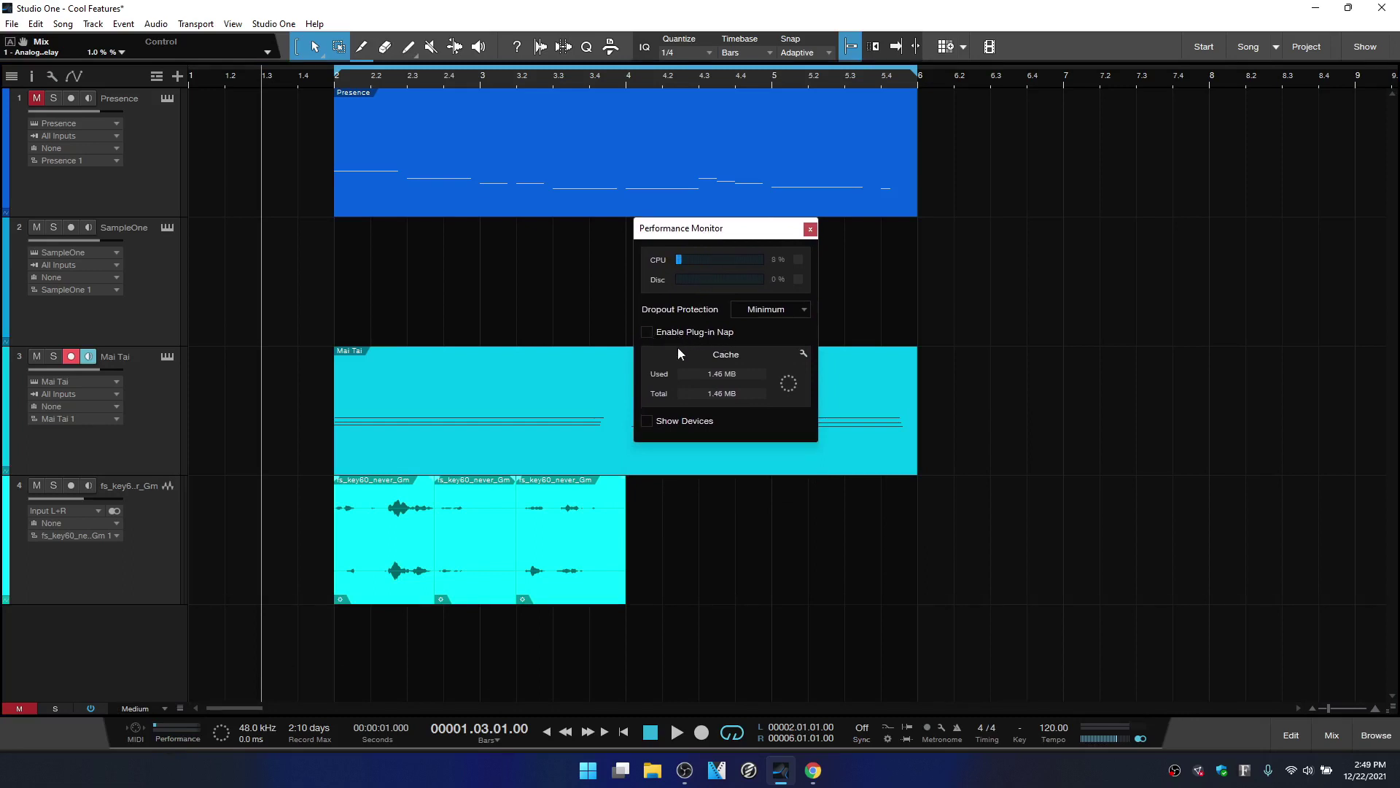
pyautogui.click(646, 422)
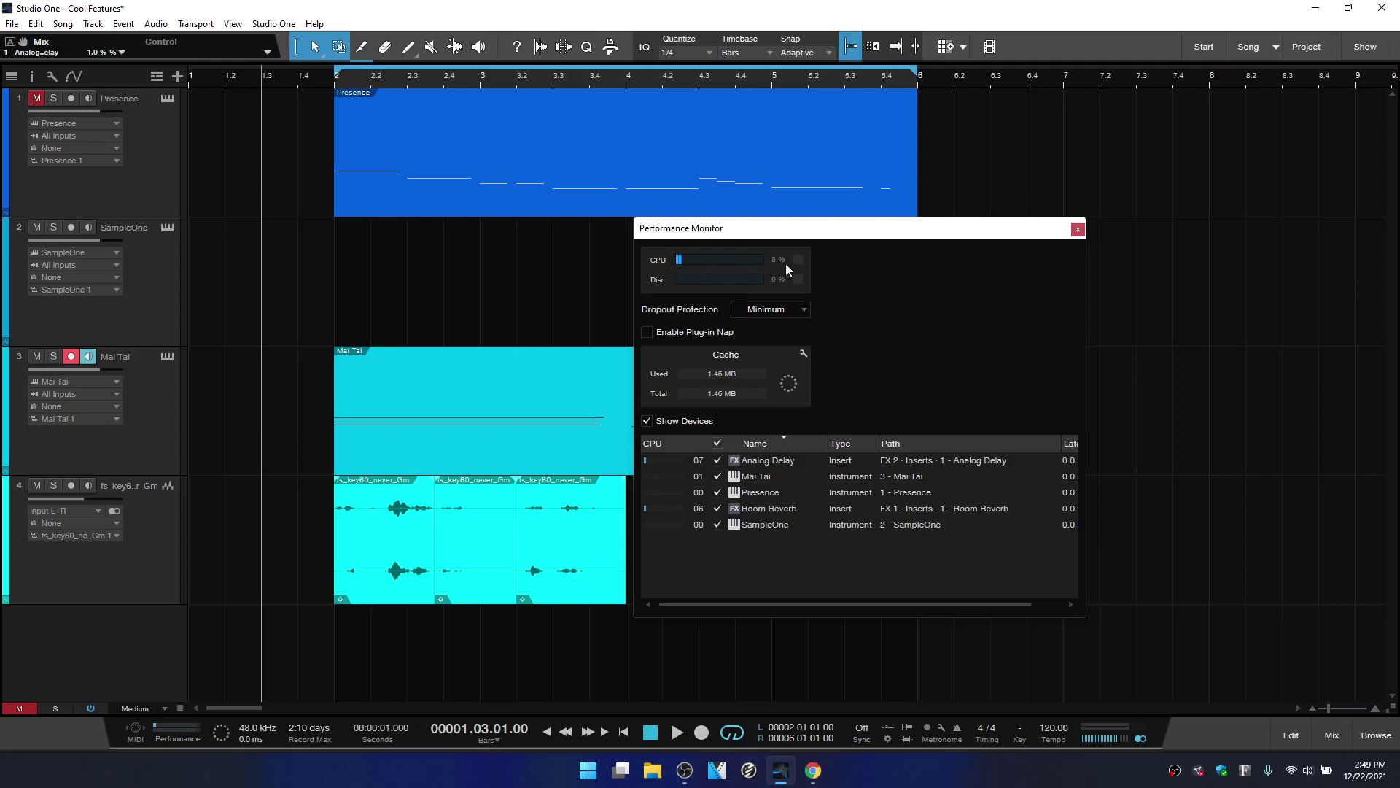
# - Enable Plug-in Nap, then play and stop the song to watch per-device CPU load
pyautogui.click(646, 332)
pyautogui.press('space')
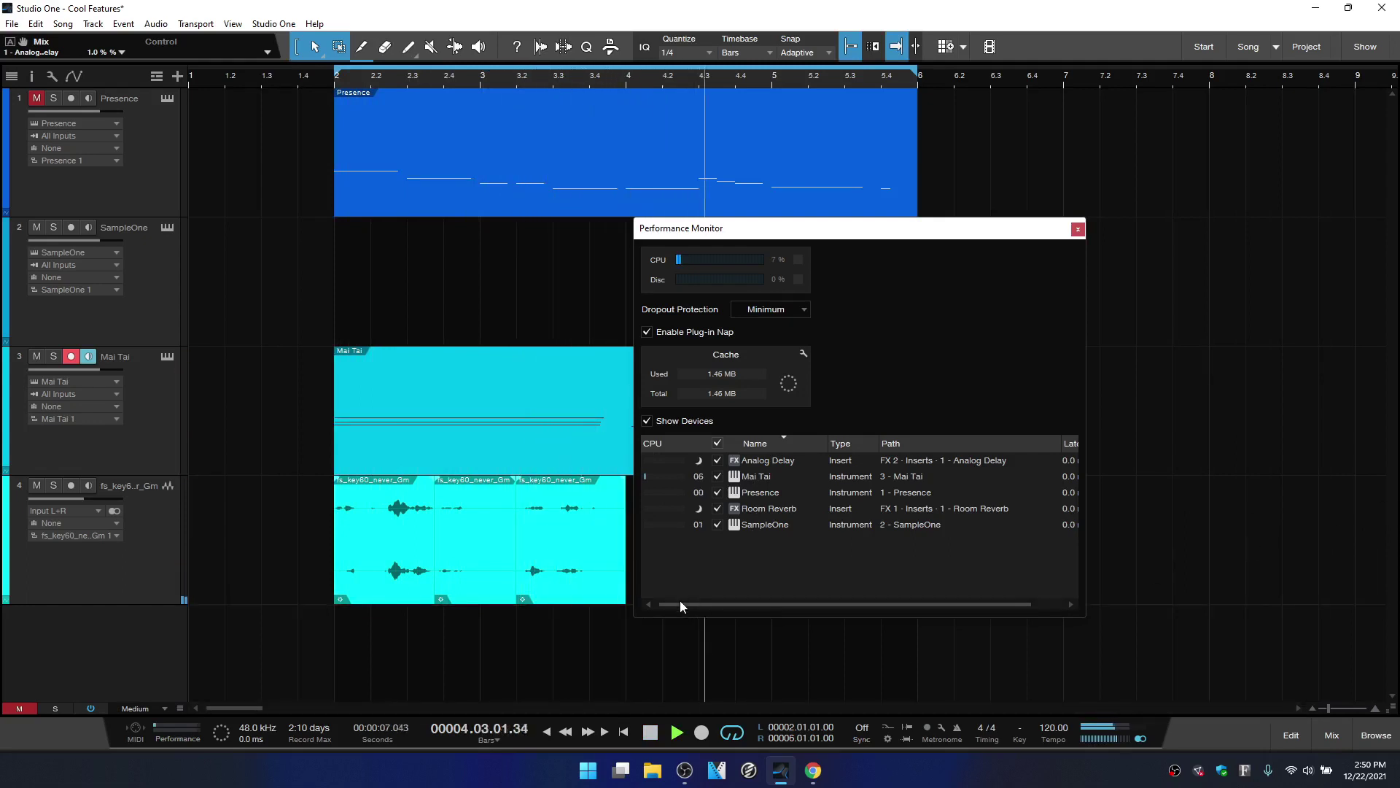
pyautogui.press('space')
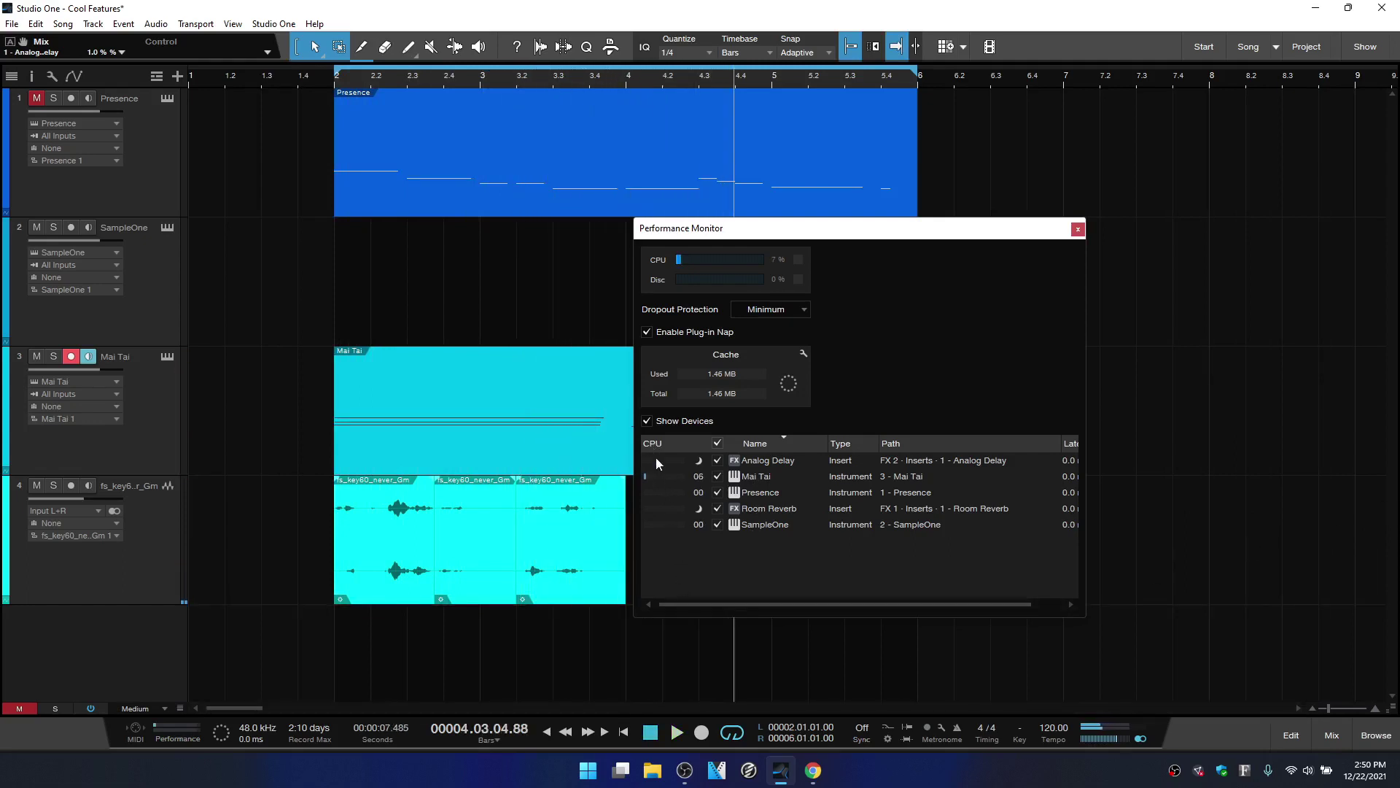
# - Reopen the mixer, move the Performance Monitor aside, and unmute the Presence track
pyautogui.click(1332, 736)
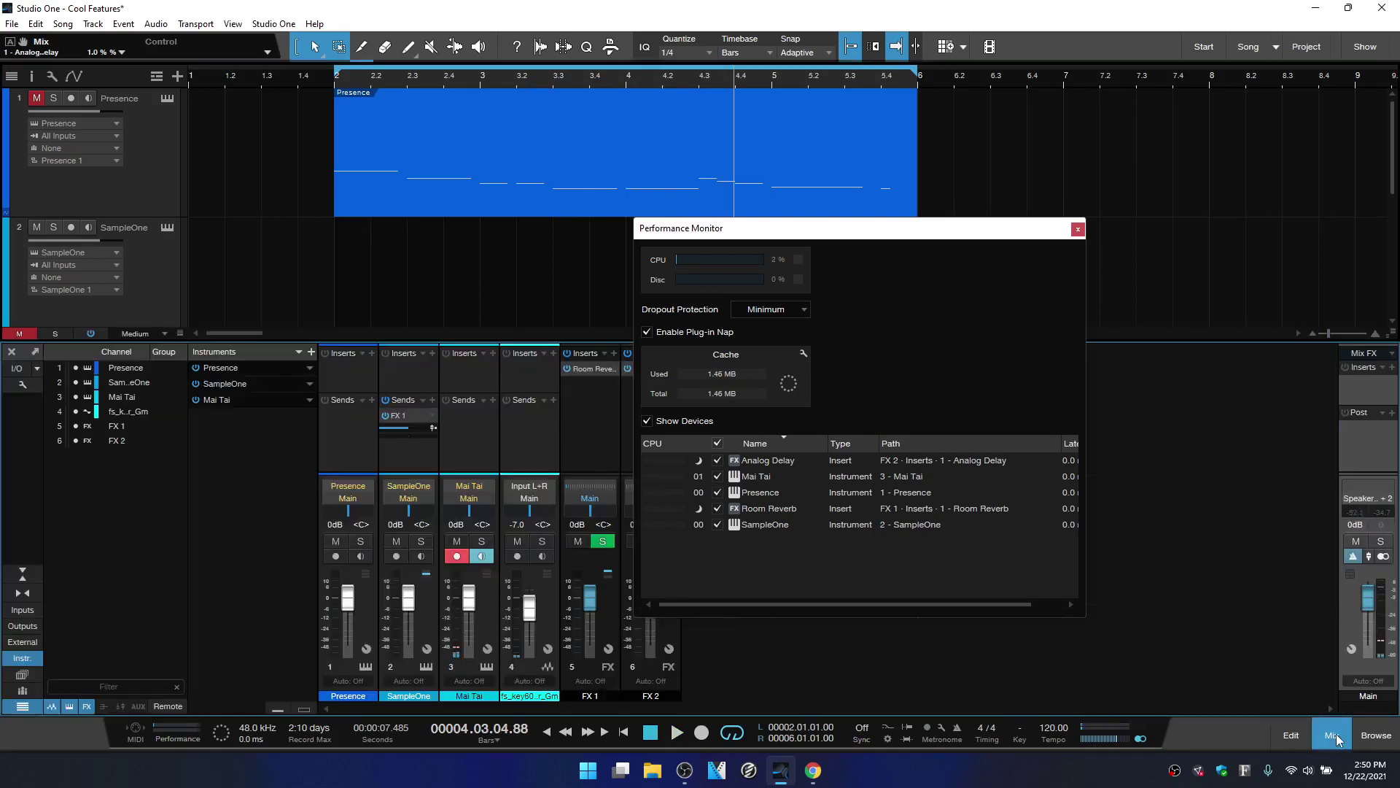
pyautogui.moveTo(887, 243); pyautogui.dragTo(1055, 222)
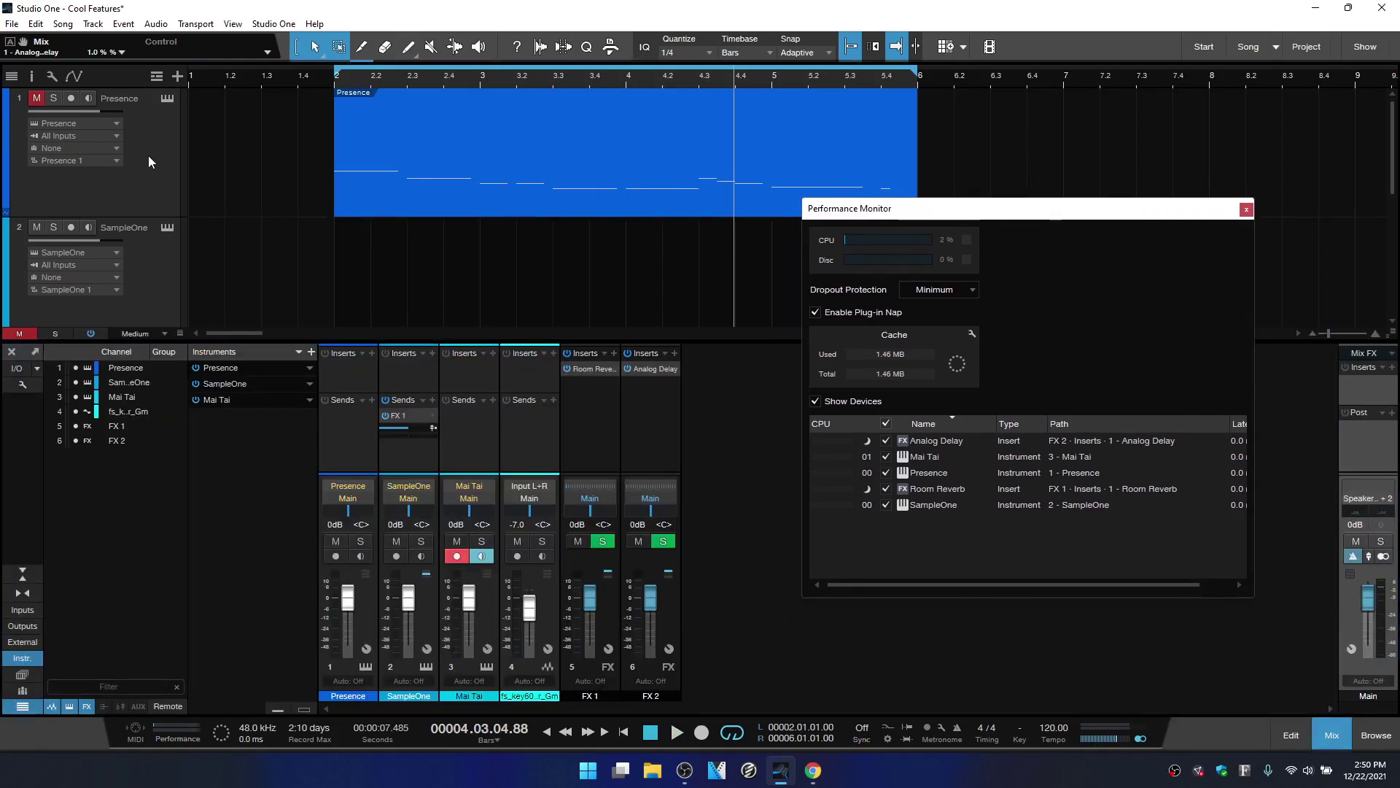
pyautogui.click(33, 102)
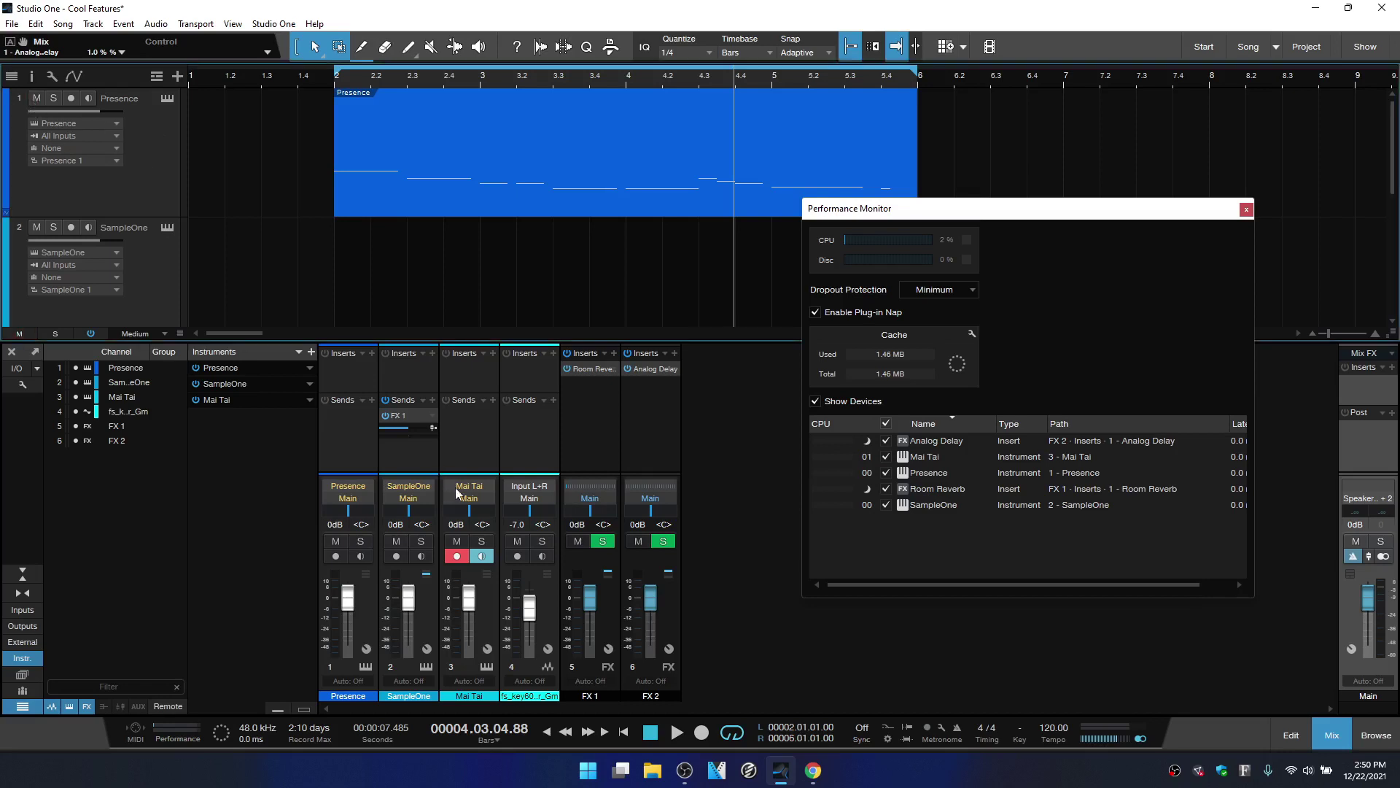
pyautogui.click(596, 485)
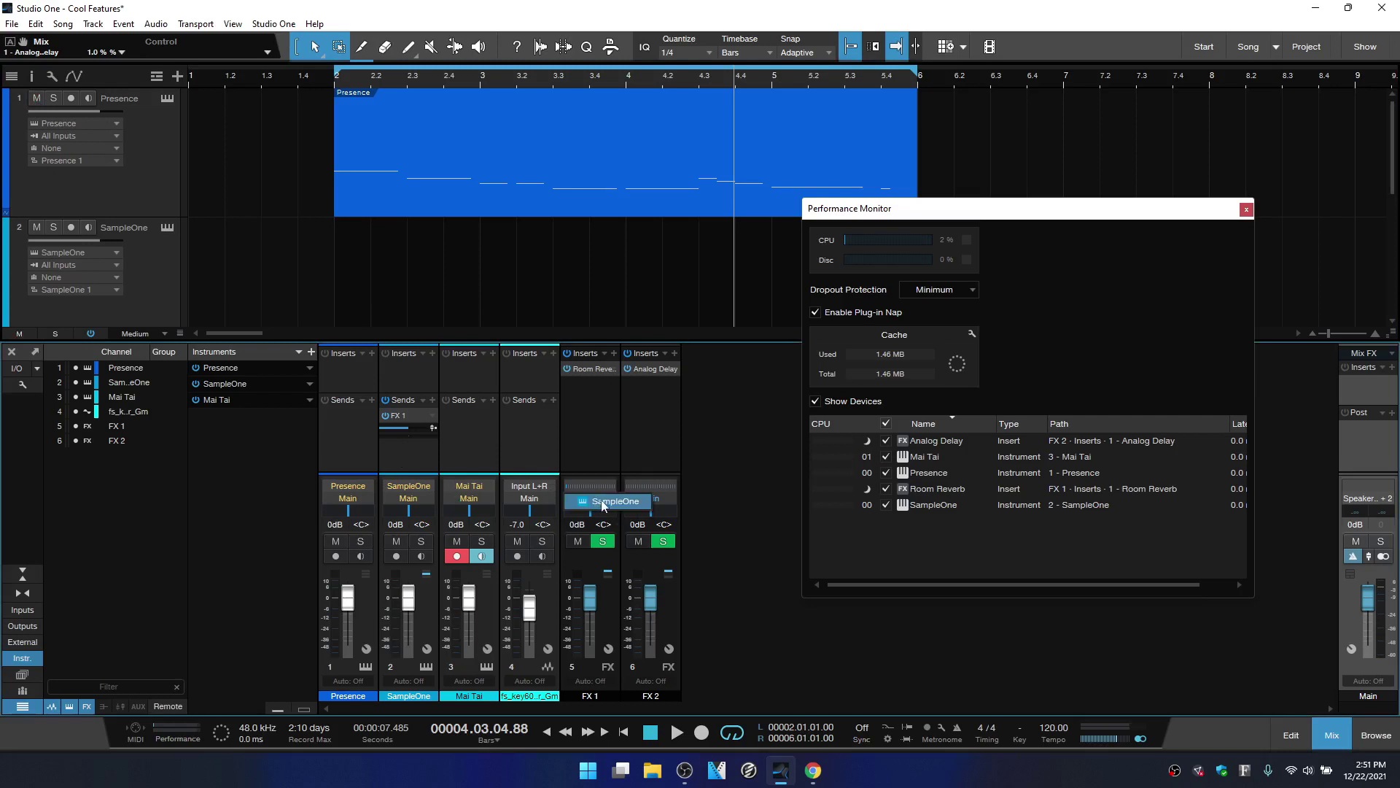
pyautogui.click(597, 447)
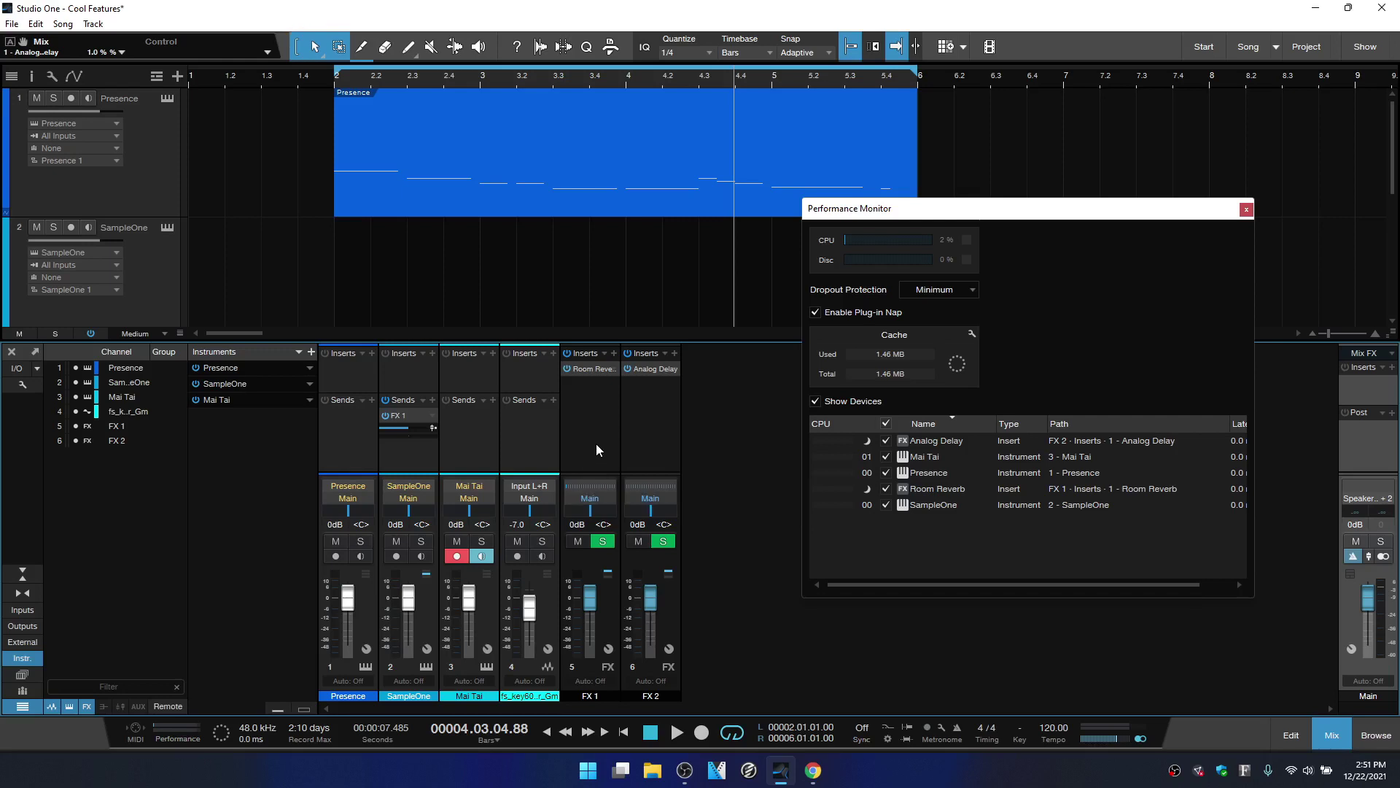
# - Add FX 1 and FX 2 sends to the Presence channel
pyautogui.click(370, 400)
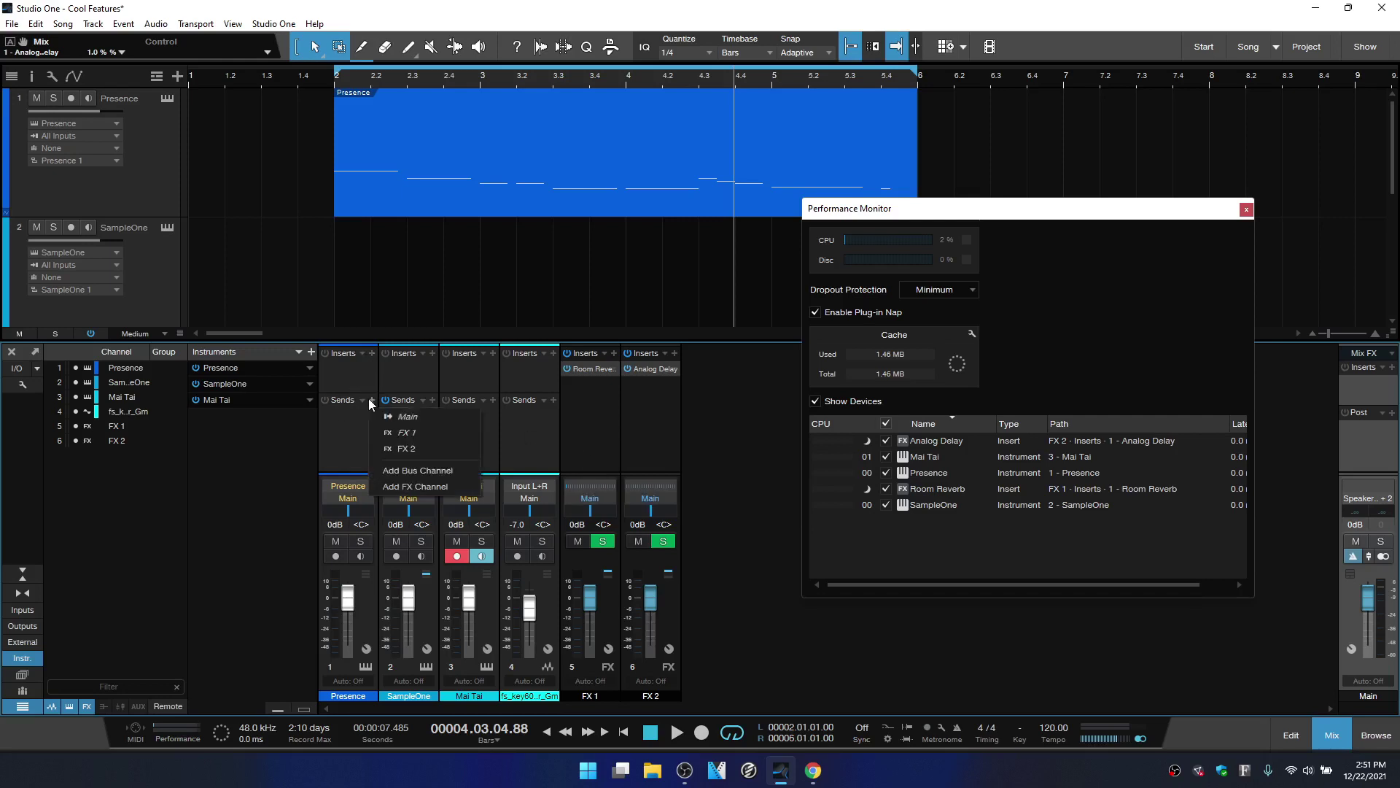
pyautogui.click(410, 434)
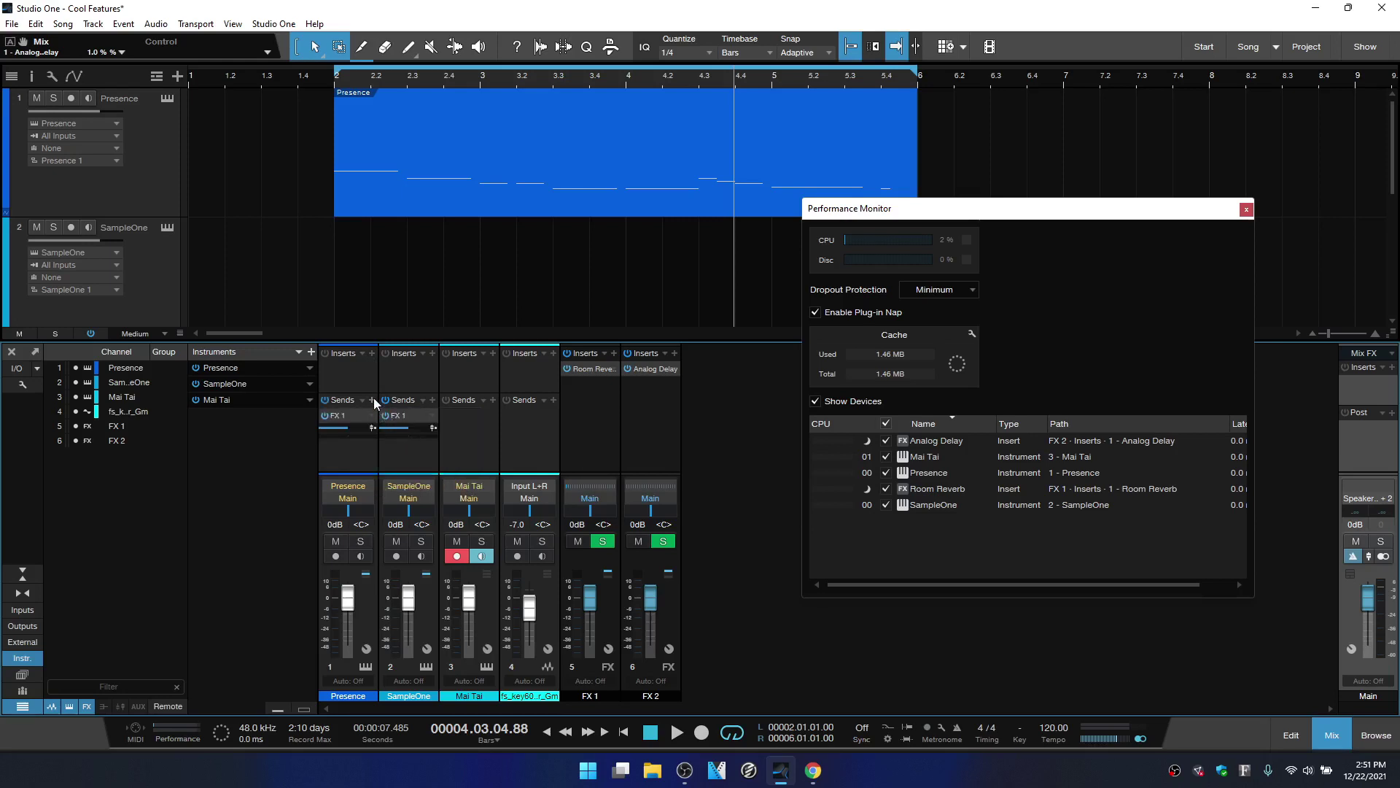
pyautogui.click(374, 398)
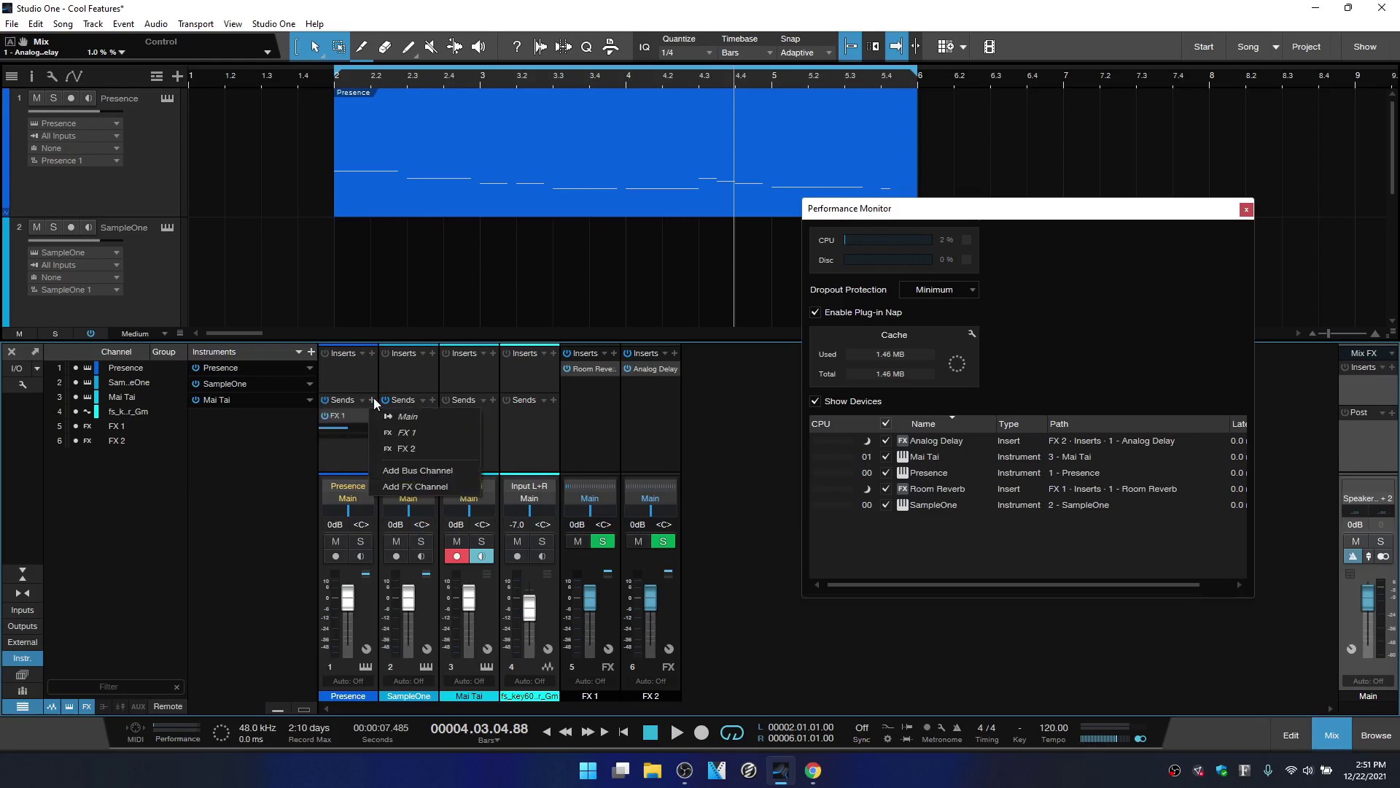
pyautogui.click(409, 447)
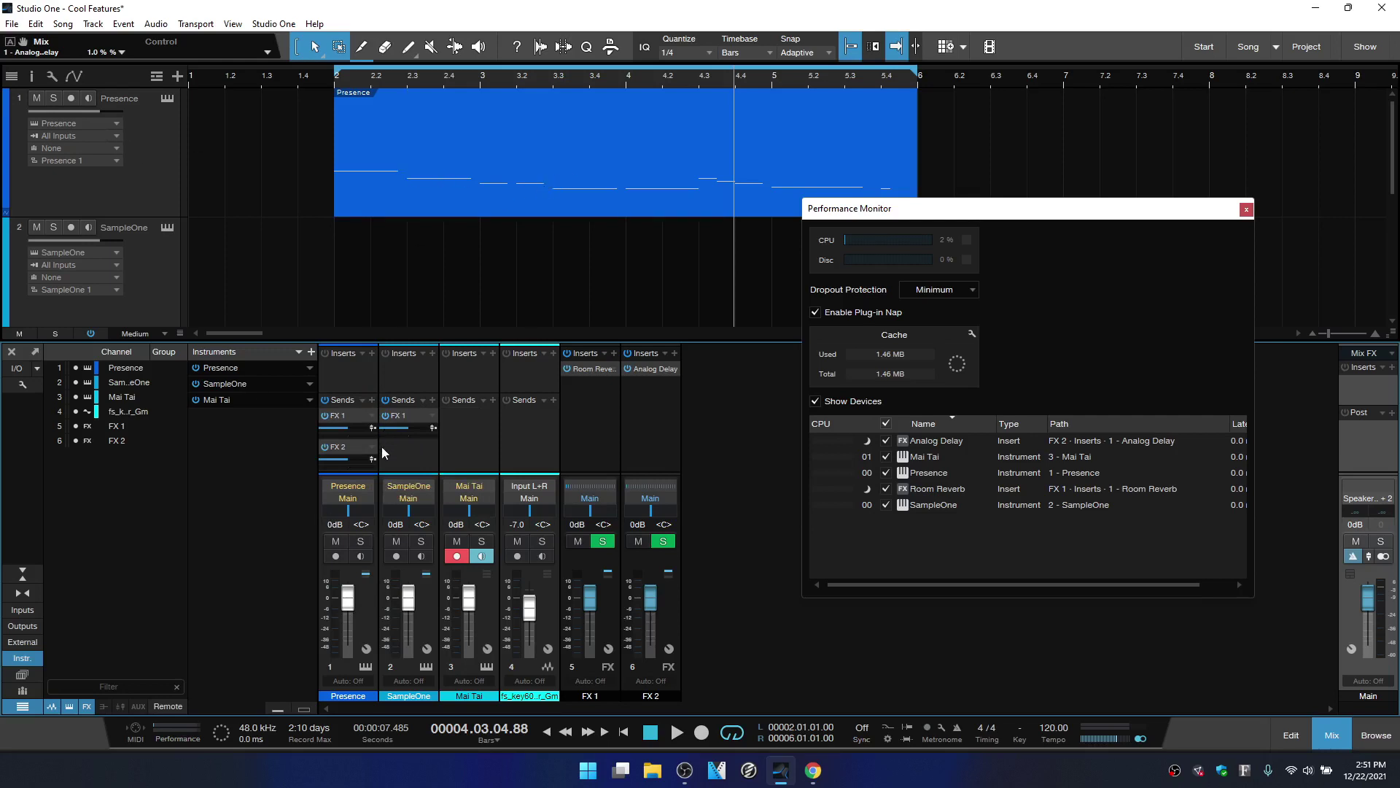
# - Add FX 1 and FX 2 sends to the audio loop channel, then play and stop to check plugin CPU
pyautogui.click(553, 400)
pyautogui.click(574, 435)
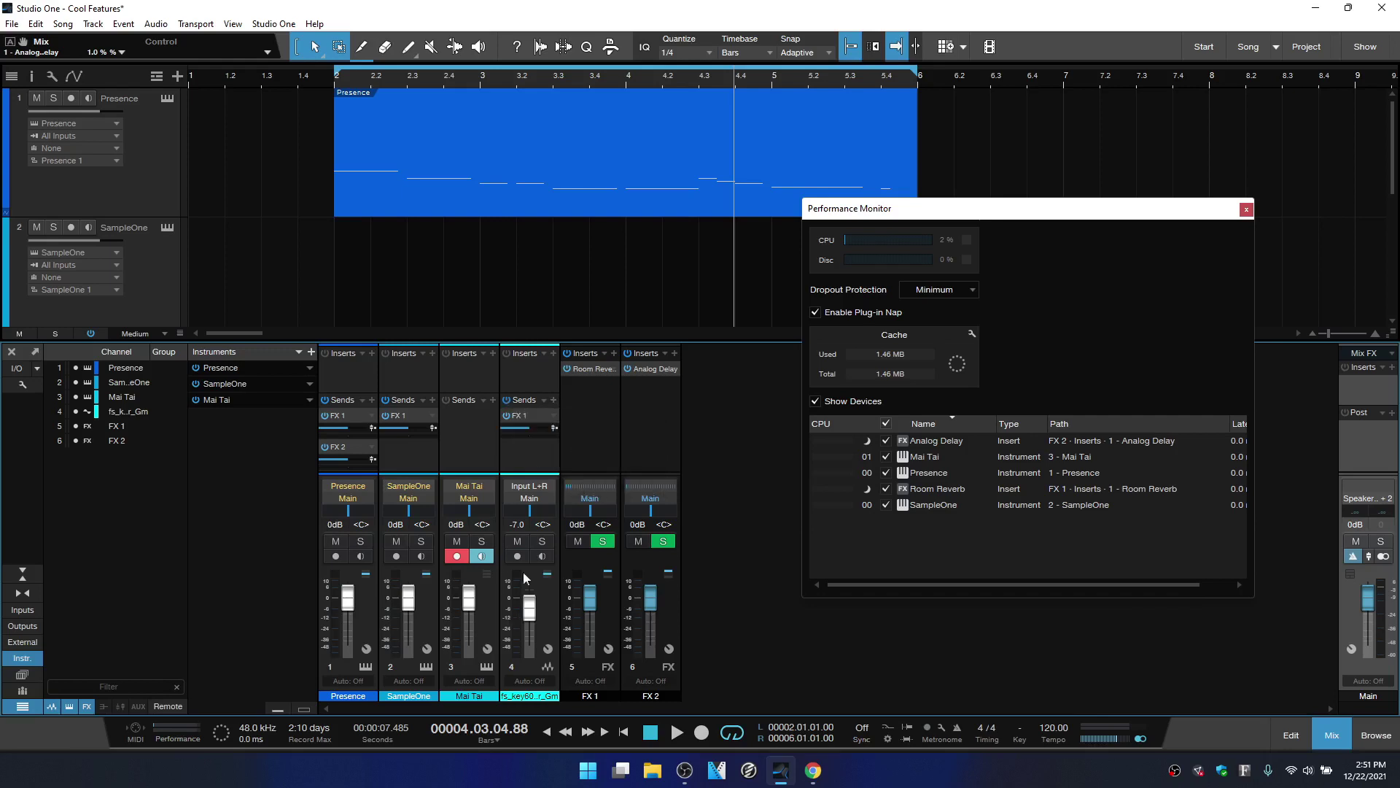
pyautogui.click(553, 401)
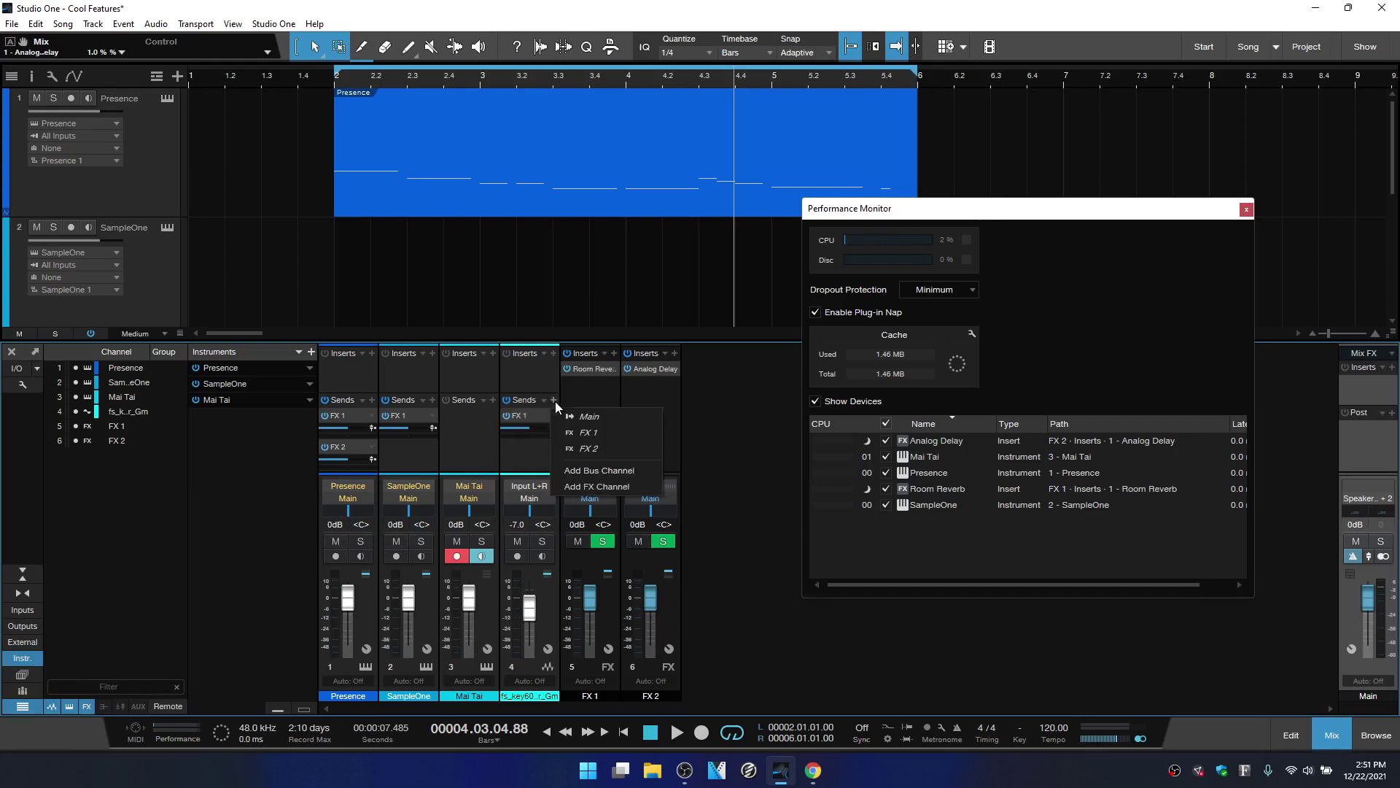
pyautogui.click(582, 448)
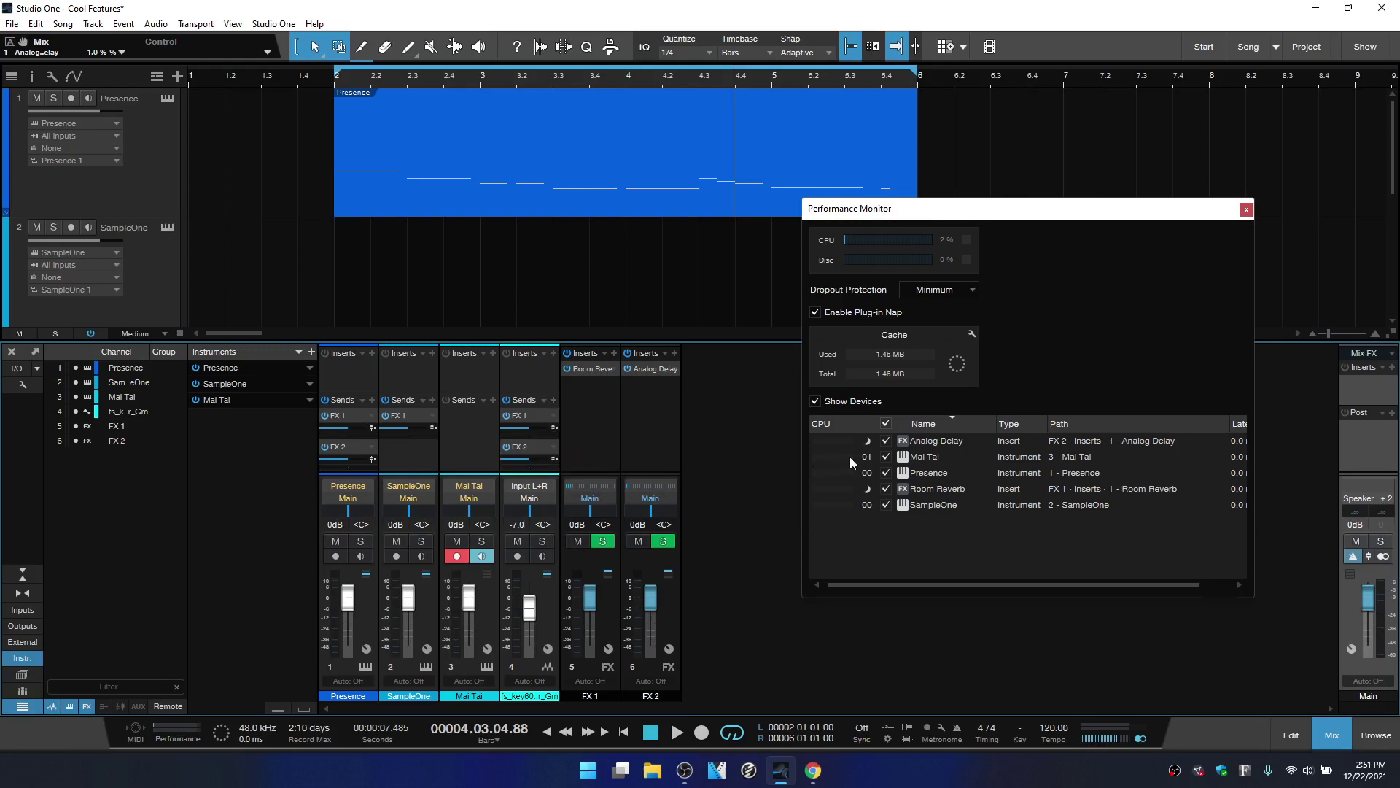
pyautogui.press('space')
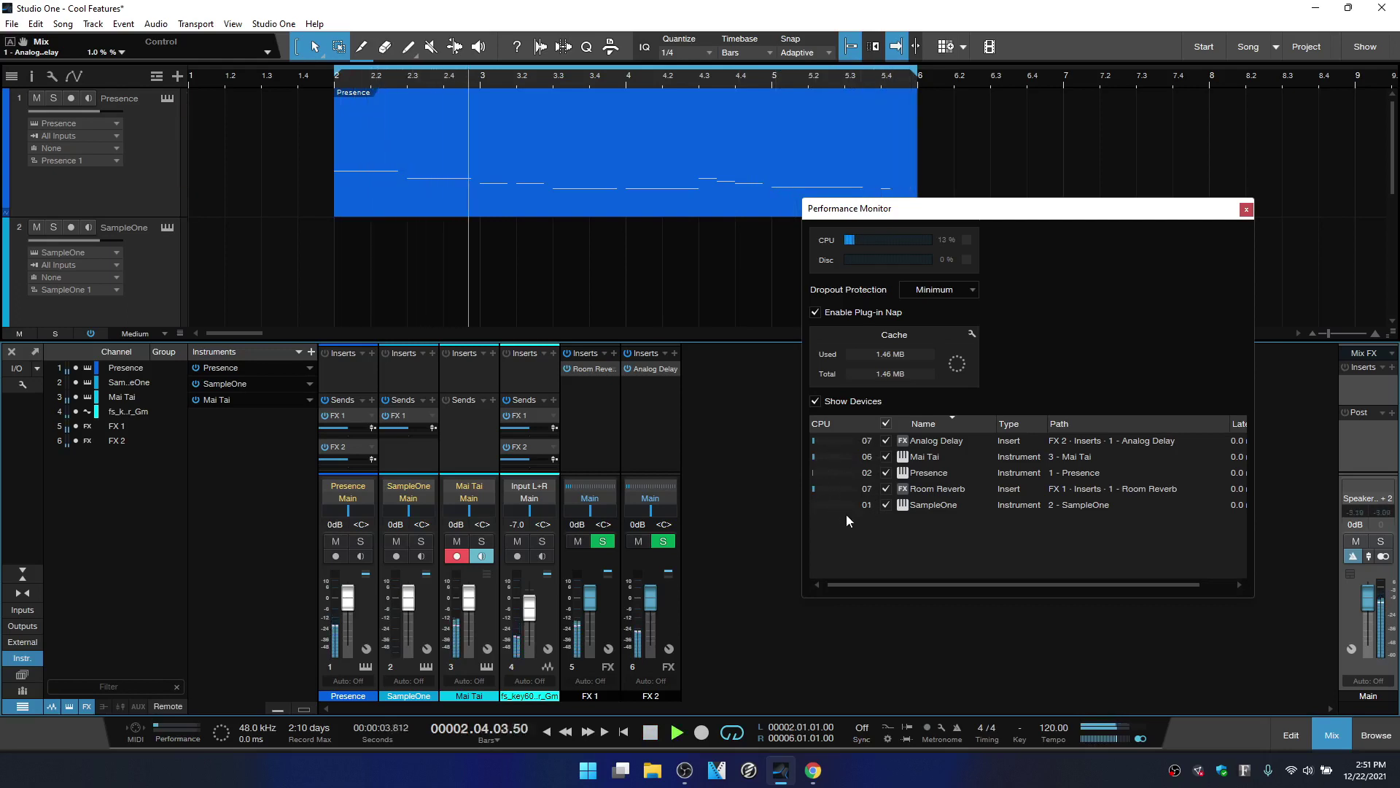
pyautogui.press('space')
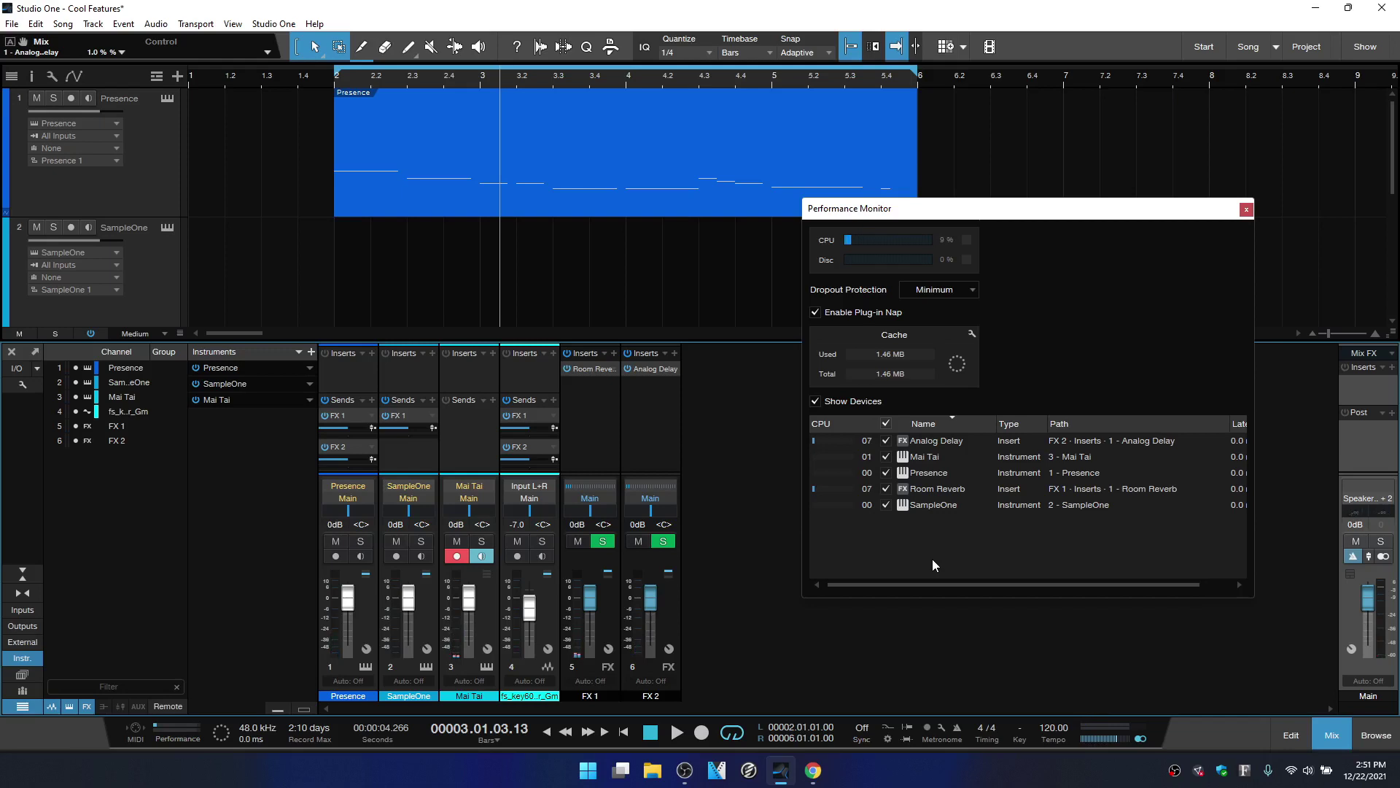
# - Close the Performance Monitor and mixer console, and go to the Start page
pyautogui.click(1247, 210)
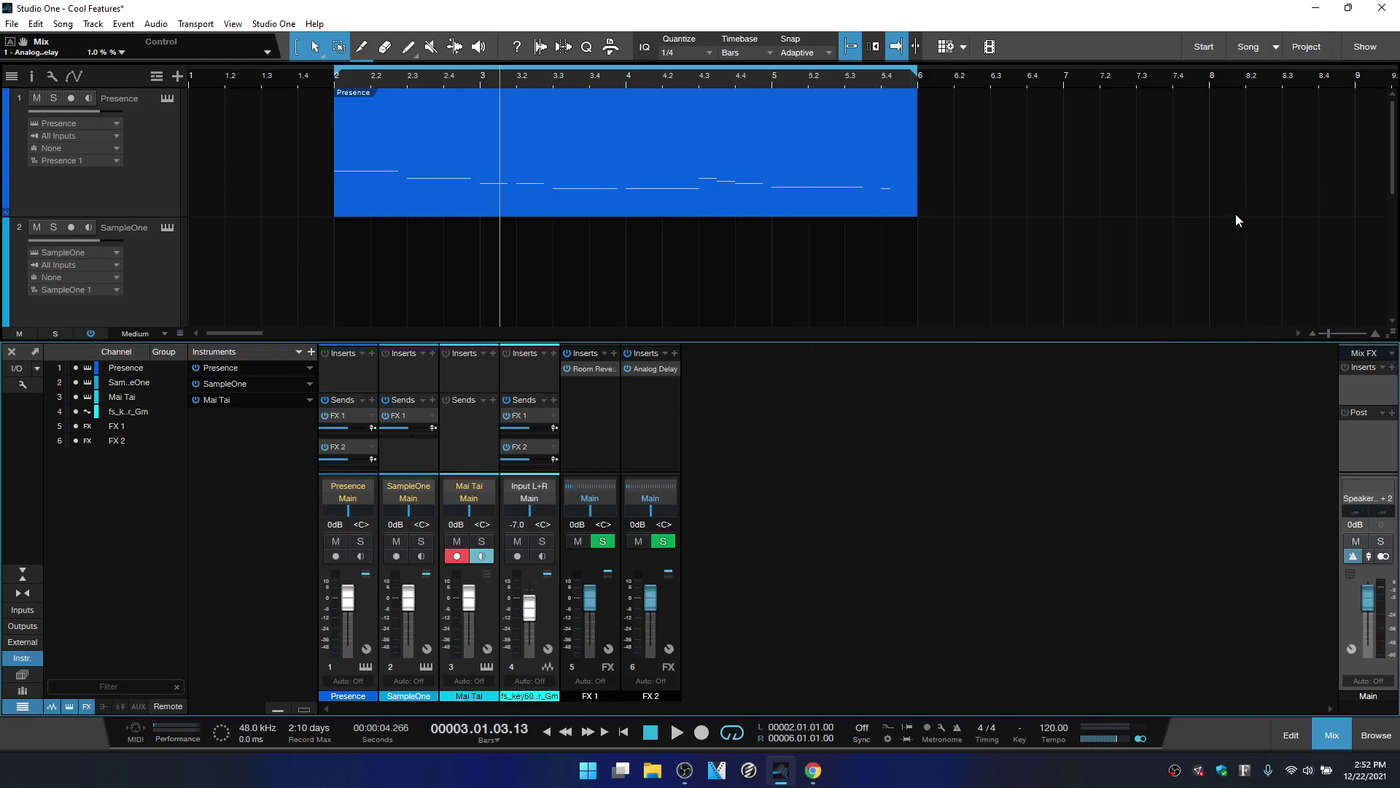
pyautogui.click(1331, 738)
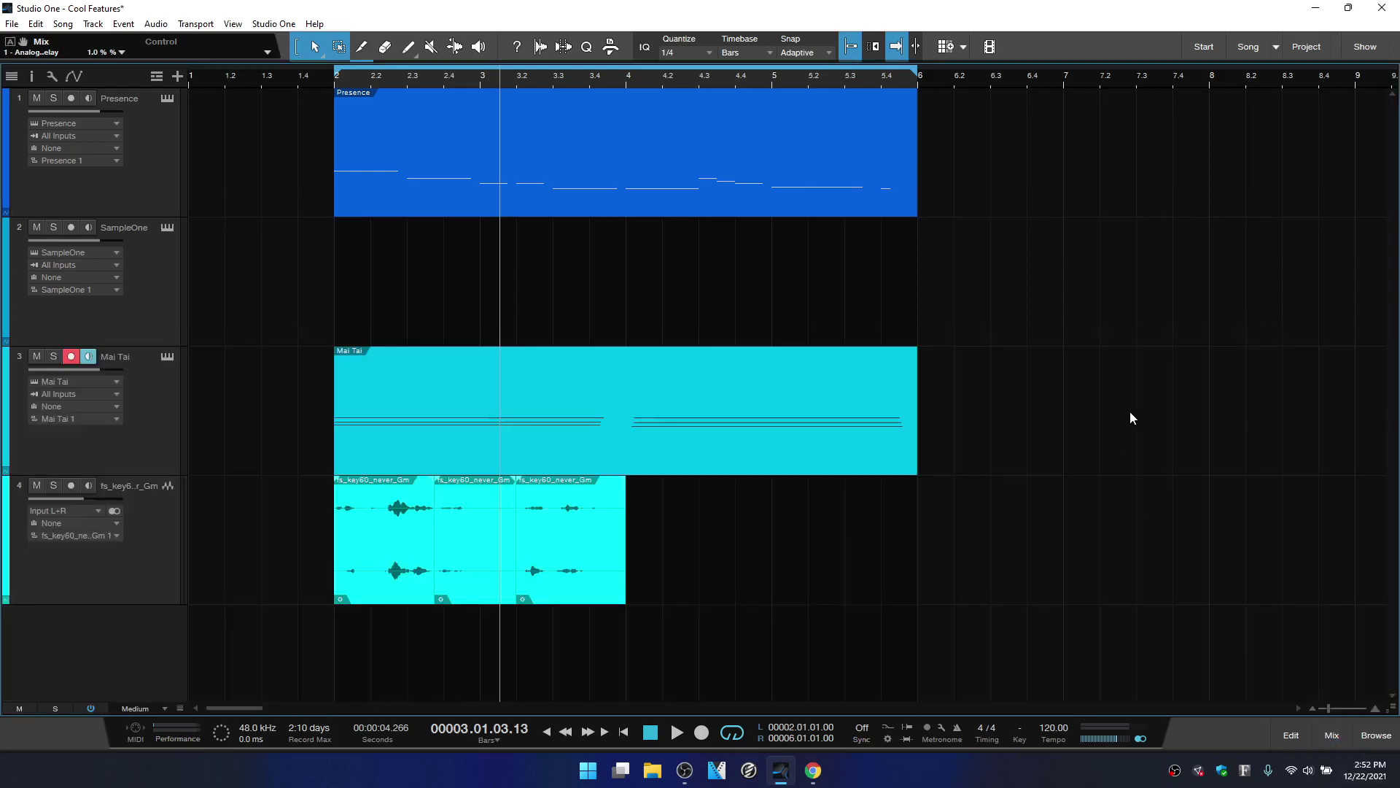
pyautogui.click(1211, 40)
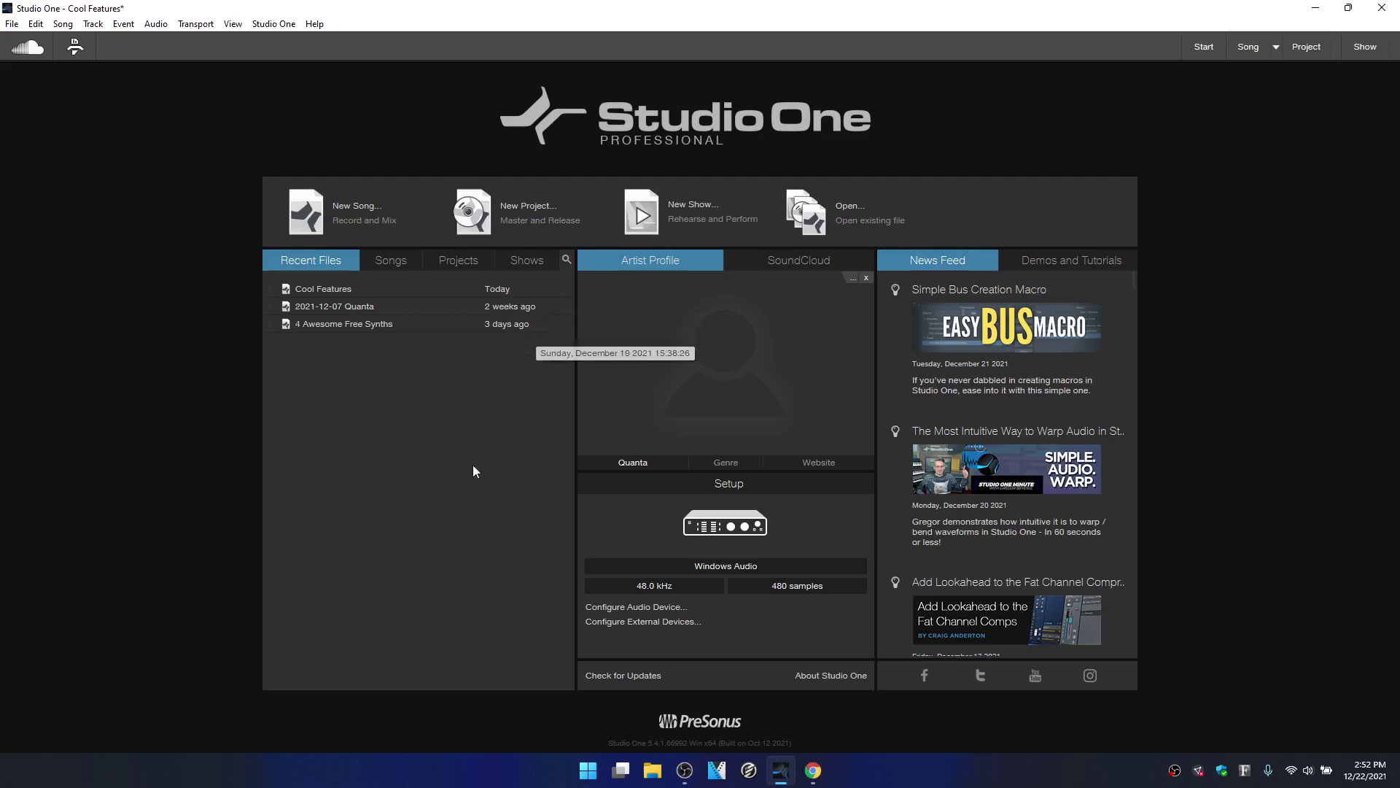
# - Search Recent Files for 'cool', then clear and hide the search so all files list
pyautogui.click(566, 259)
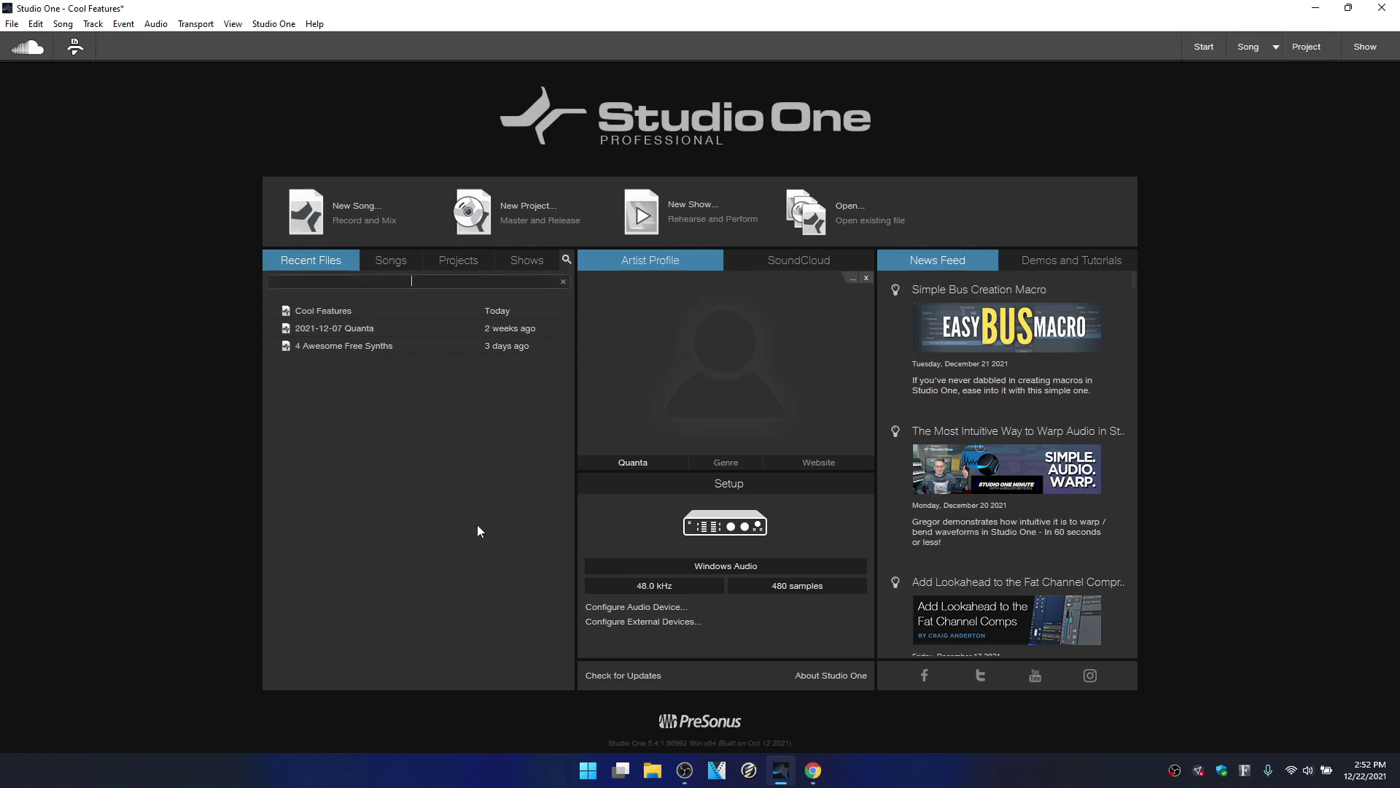
pyautogui.write('cool')
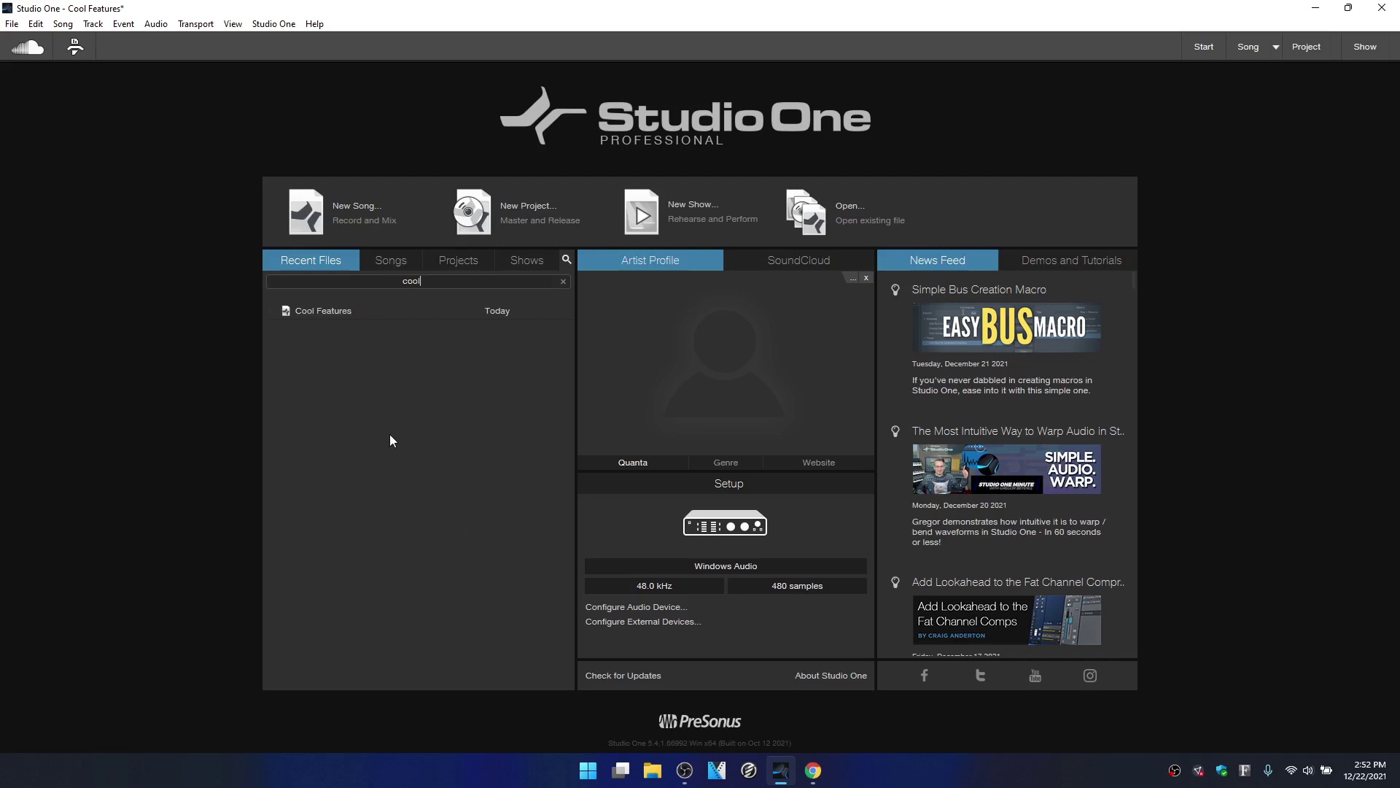
pyautogui.click(563, 281)
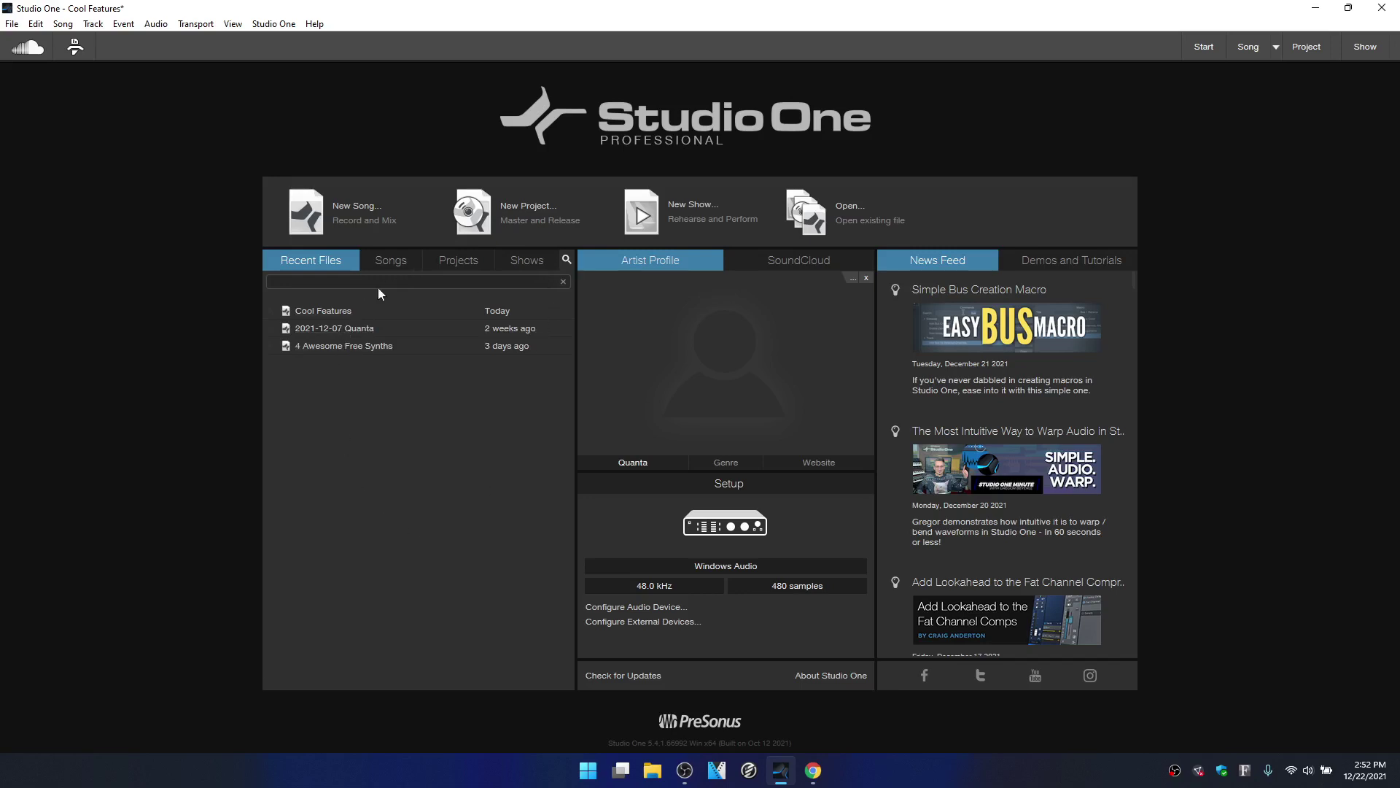
pyautogui.click(567, 259)
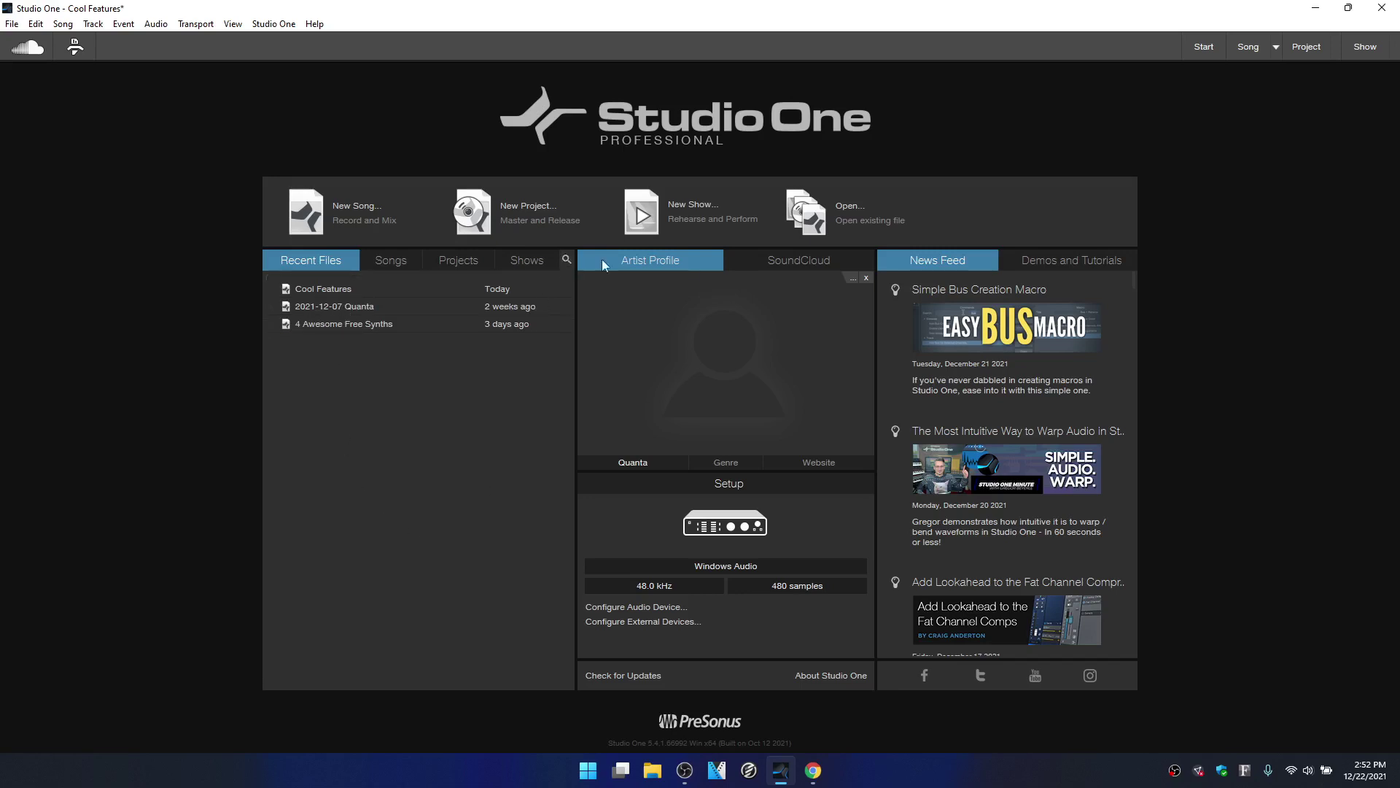